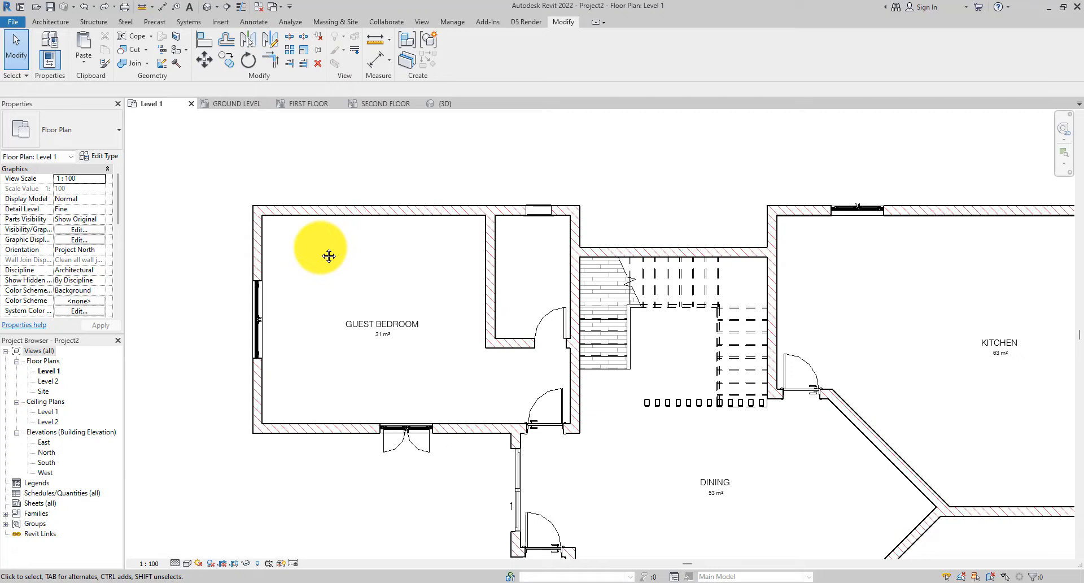
# - Place an aligned dimension string on wall faces along the guest bedroom's top wall, through the window, to the adjoining wall
pyautogui.moveTo(377, 149); pyautogui.dragTo(416, 153, button='middle')
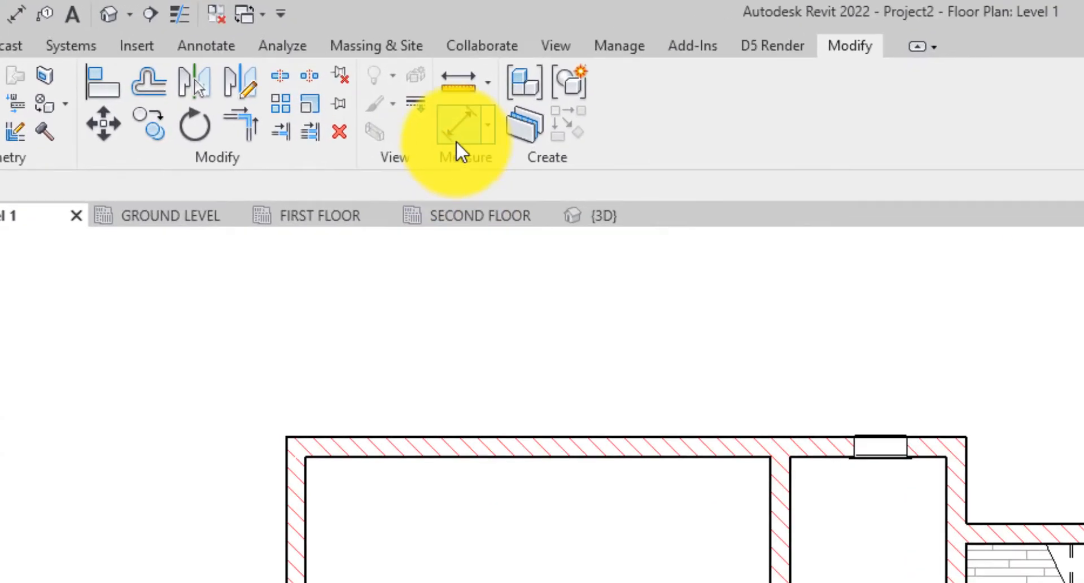
pyautogui.click(375, 62)
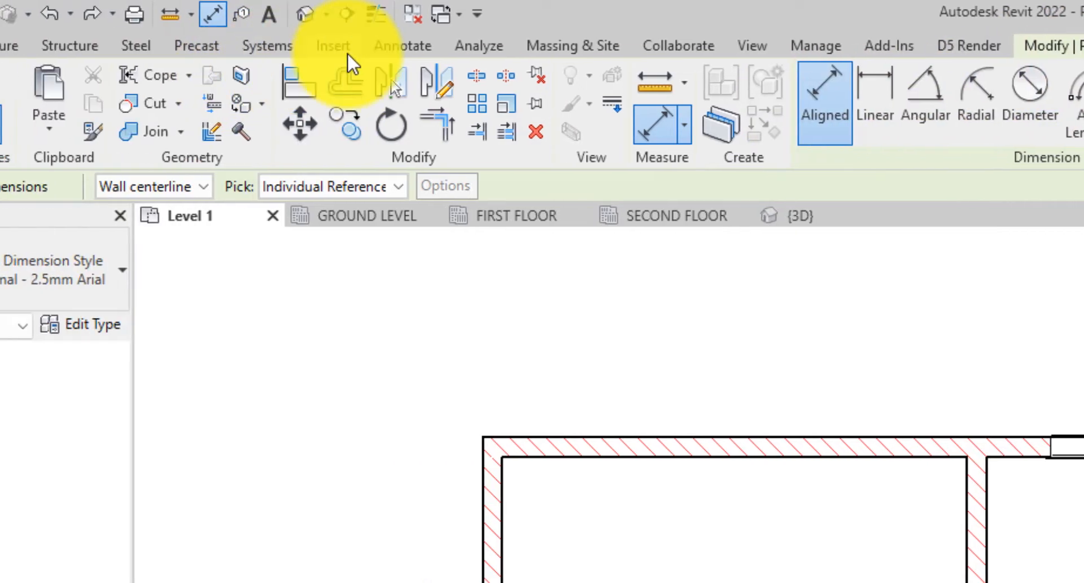
pyautogui.click(397, 50)
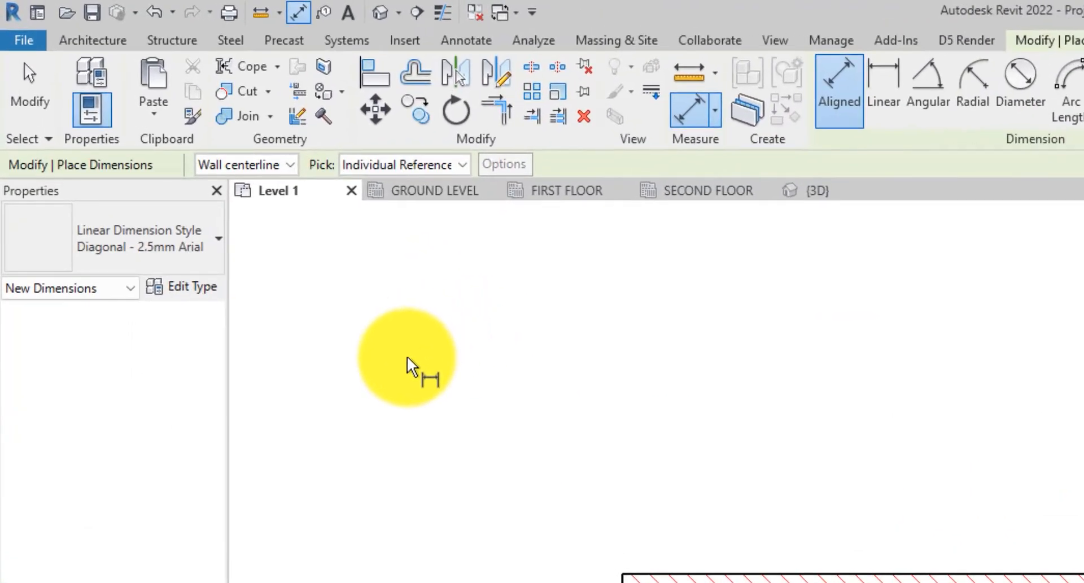
pyautogui.click(278, 164)
pyautogui.click(248, 200)
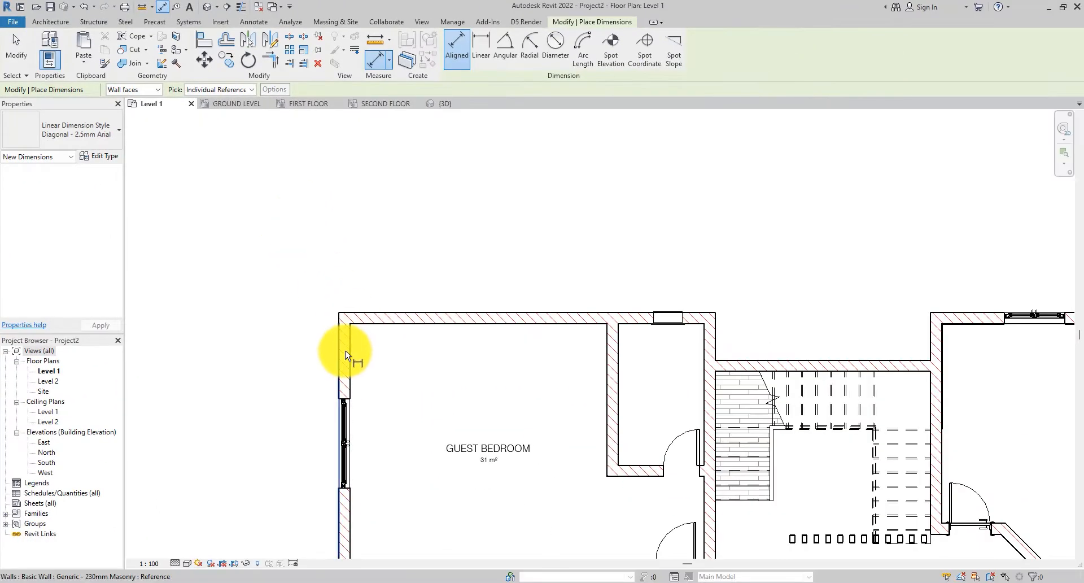
pyautogui.click(346, 360)
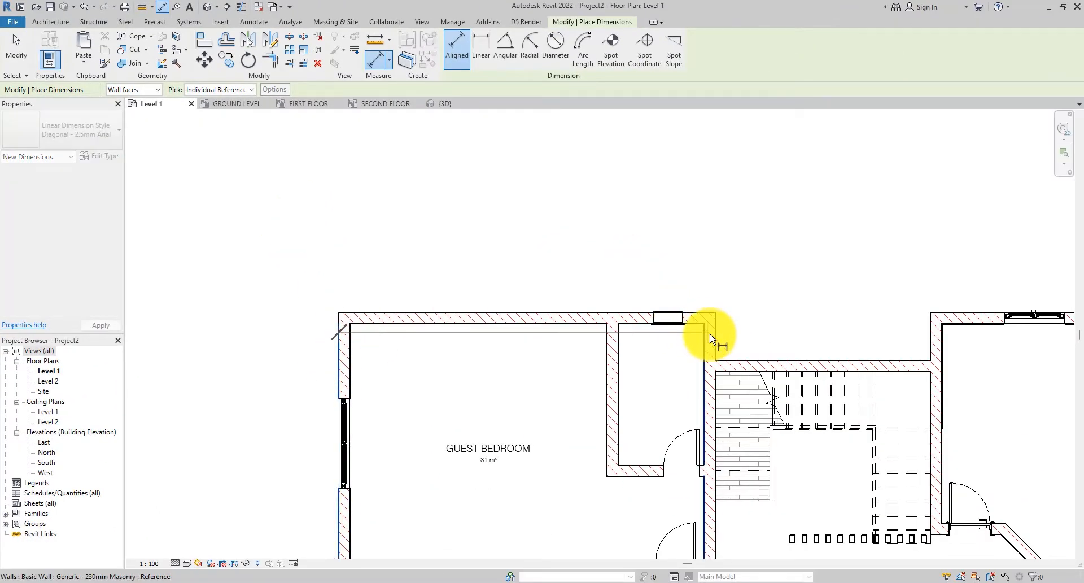
pyautogui.click(650, 309)
pyautogui.click(637, 289)
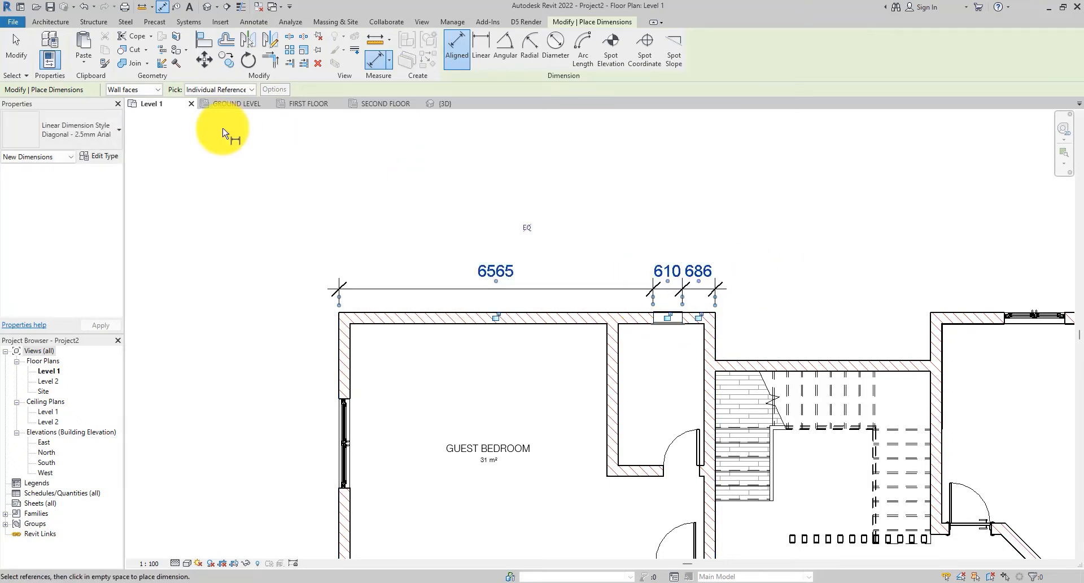
# - Try to drag the 686 dimension text upward off the dimension line
pyautogui.click(17, 45)
pyautogui.scroll(2, 435, 293)
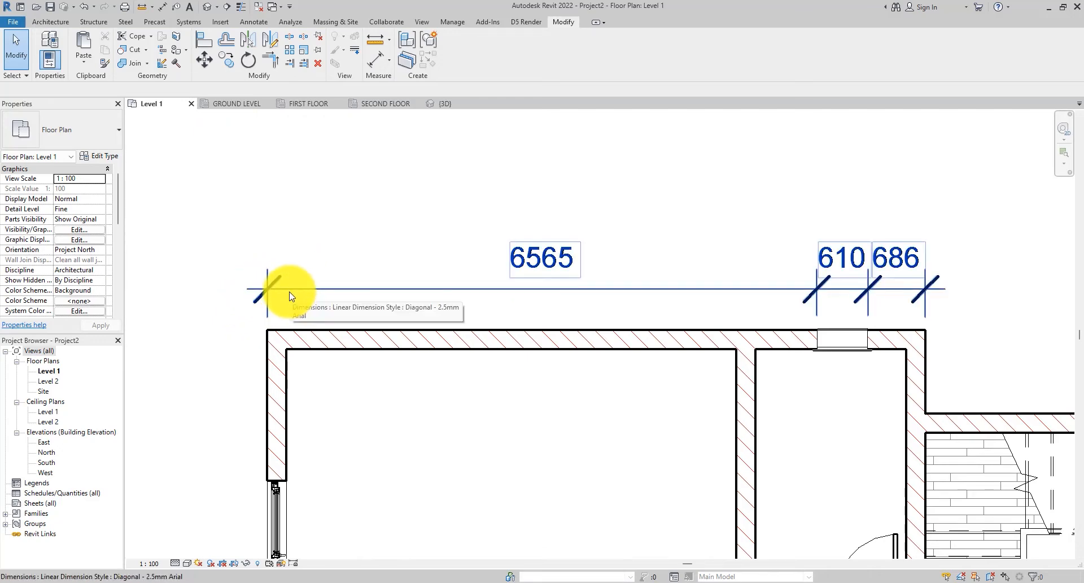
pyautogui.scroll(-1, 460, 271)
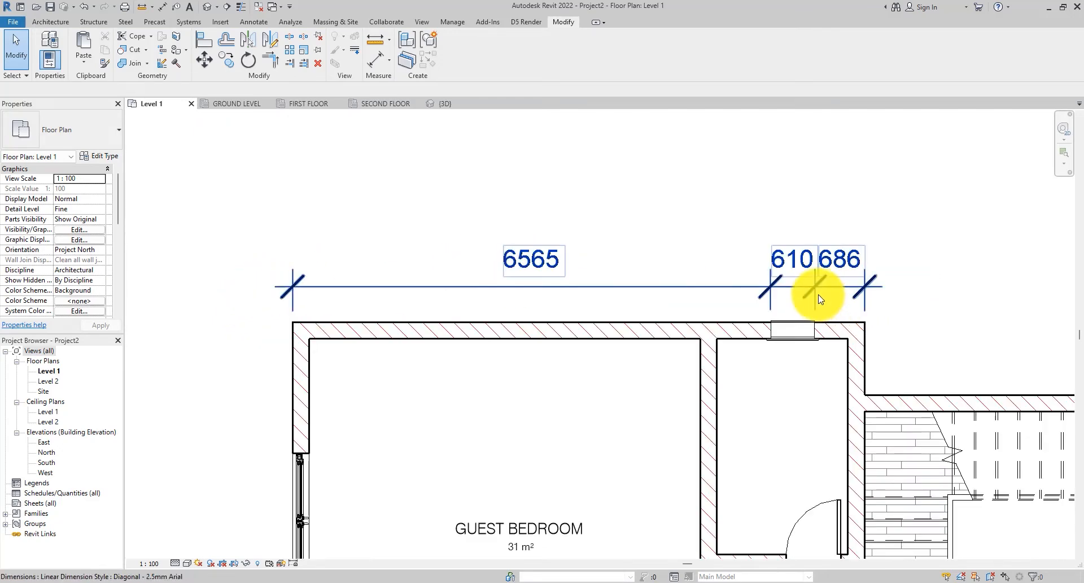
pyautogui.click(679, 289)
pyautogui.moveTo(679, 288); pyautogui.dragTo(685, 235)
pyautogui.click(685, 269)
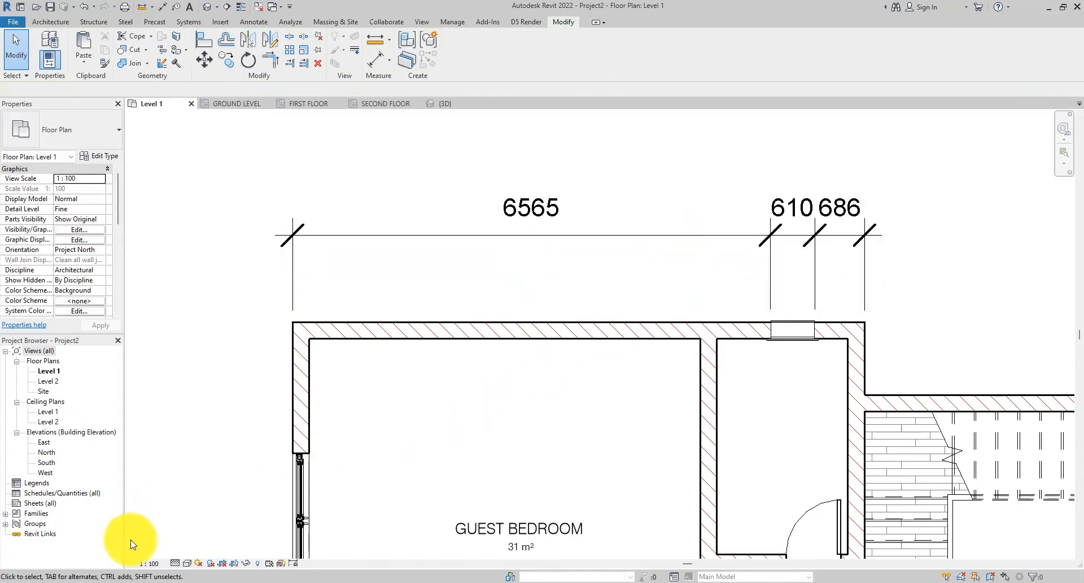
# - Set the floor plan's view scale to 1:200
pyautogui.click(251, 235)
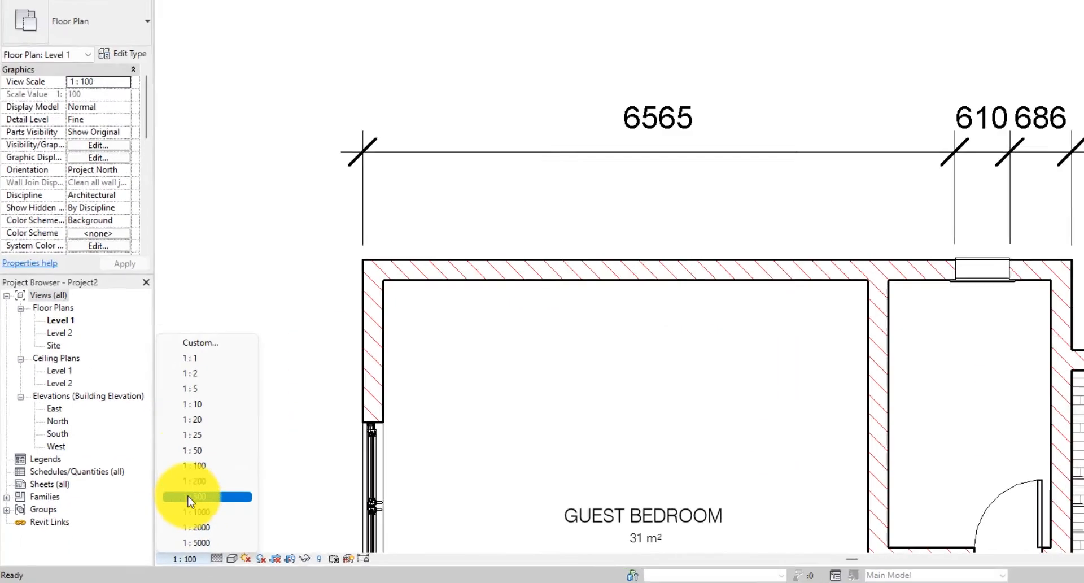
pyautogui.click(157, 500)
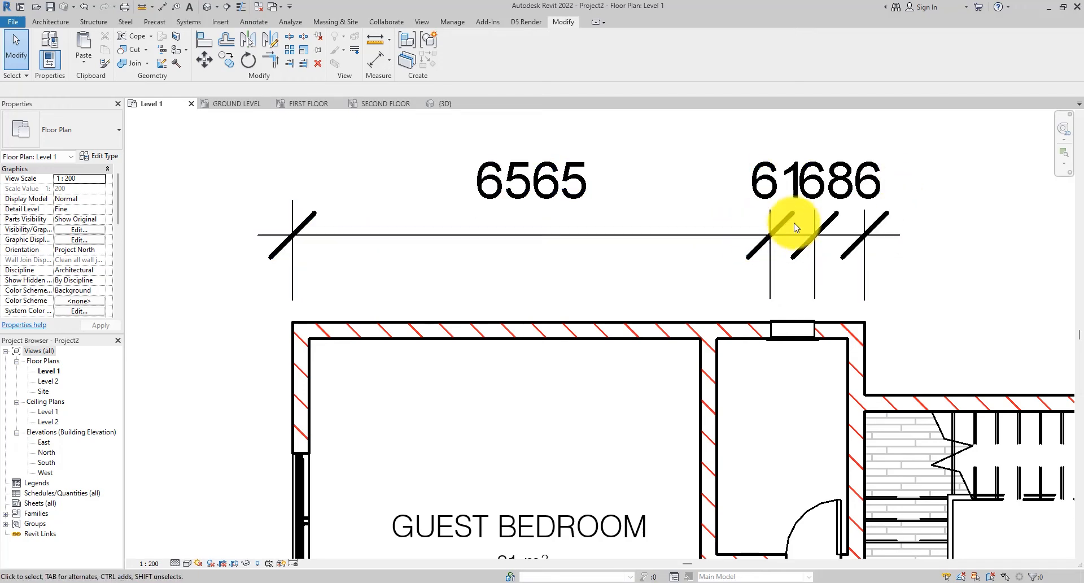
# - Drag the 686 dimension text up and to the right, away from the witness lines
pyautogui.click(839, 219)
pyautogui.moveTo(828, 215); pyautogui.dragTo(699, 283, button='middle')
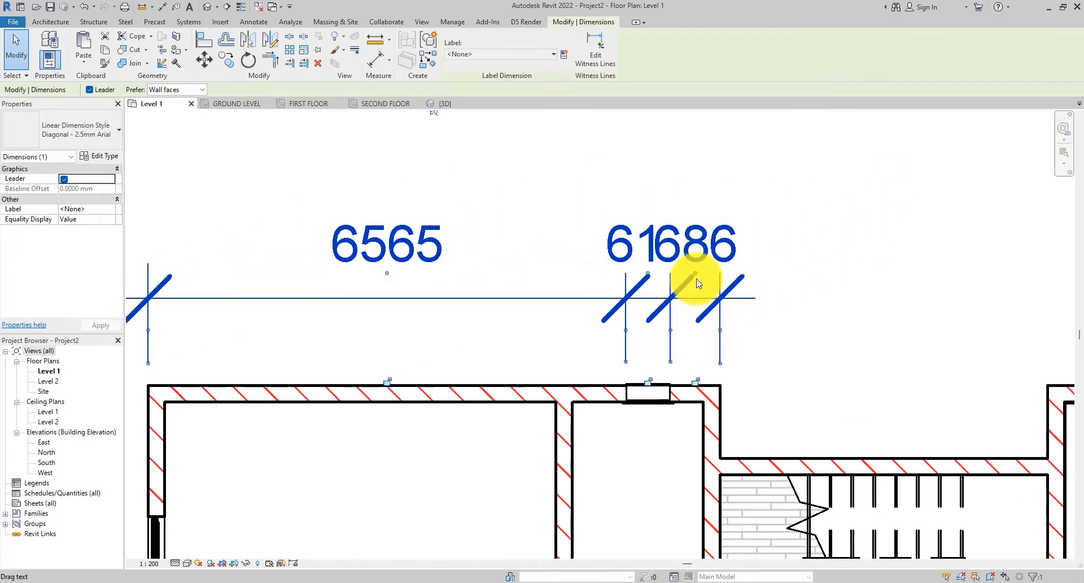
pyautogui.moveTo(698, 275); pyautogui.dragTo(806, 267)
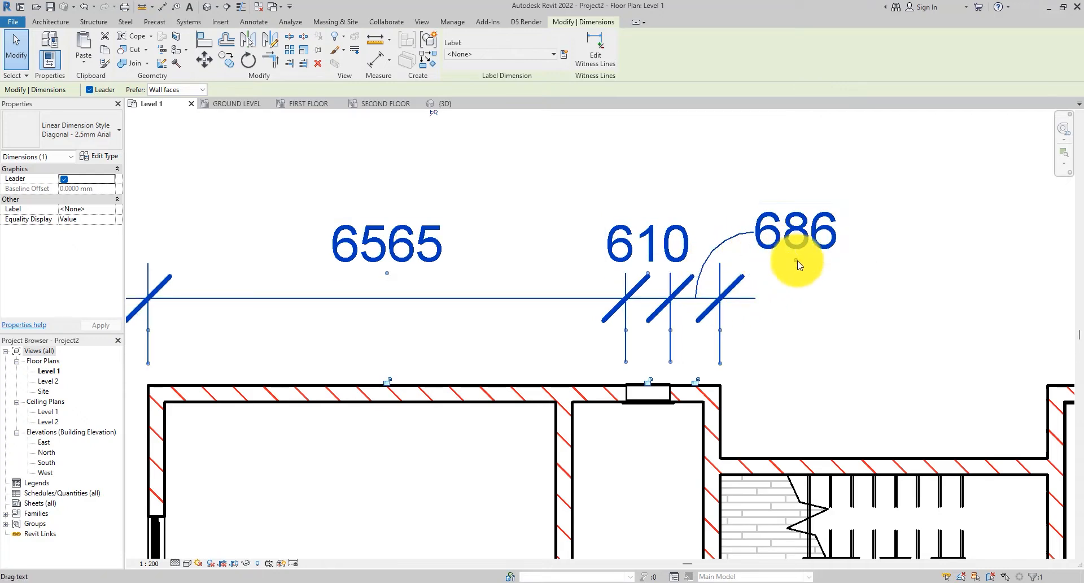
pyautogui.click(552, 279)
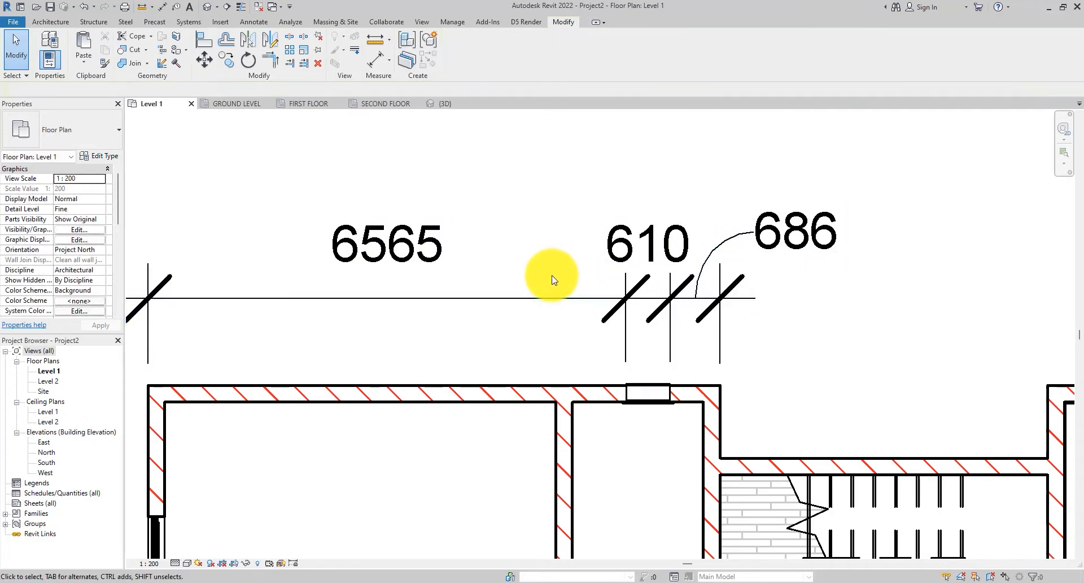
# - Set the floor plan's view scale back to 1:100
pyautogui.click(419, 272)
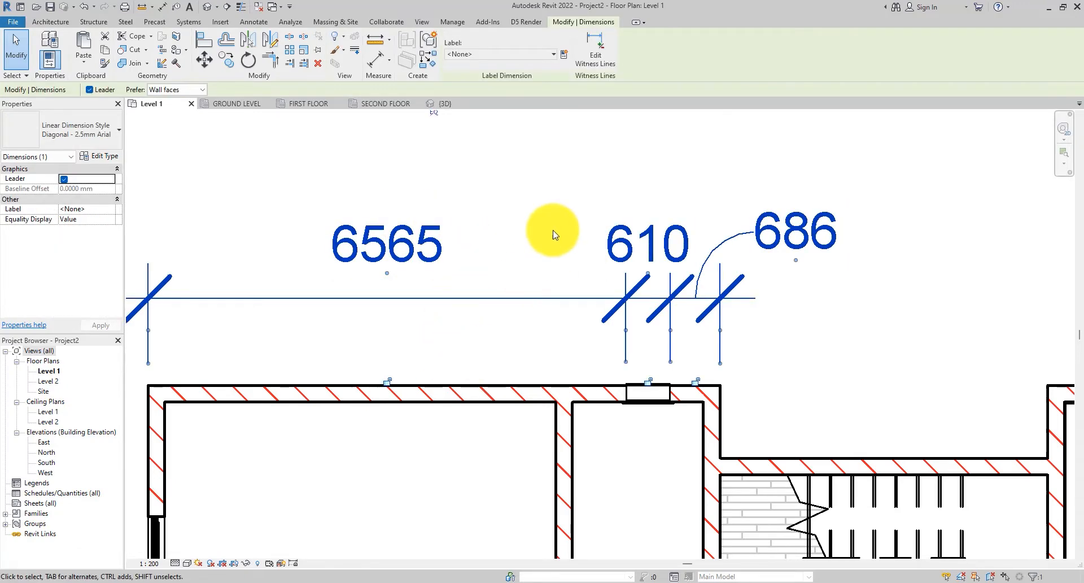
pyautogui.scroll(-1, 554, 238)
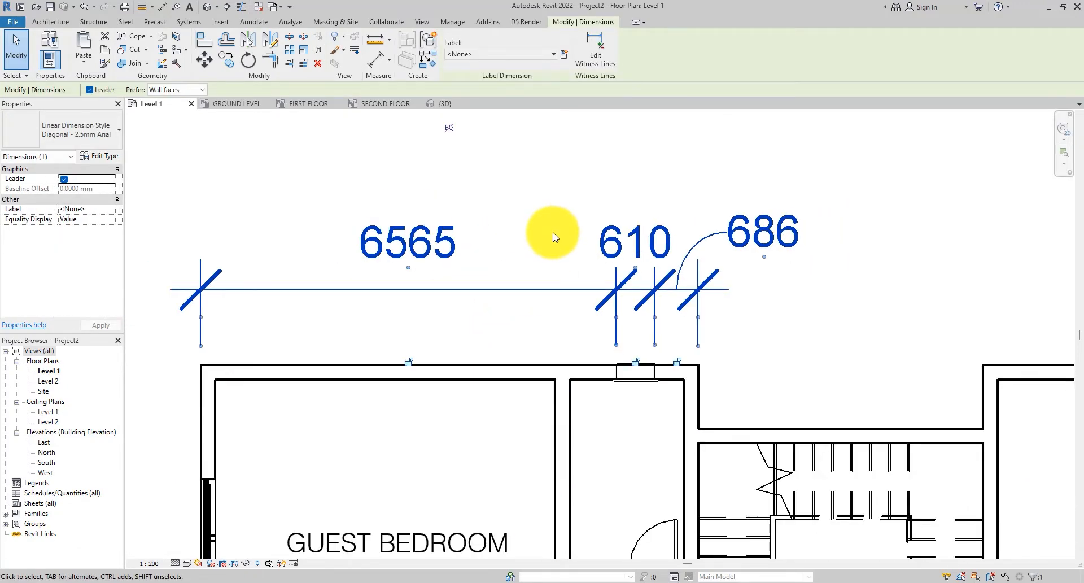
pyautogui.click(156, 563)
pyautogui.click(157, 487)
pyautogui.click(448, 307)
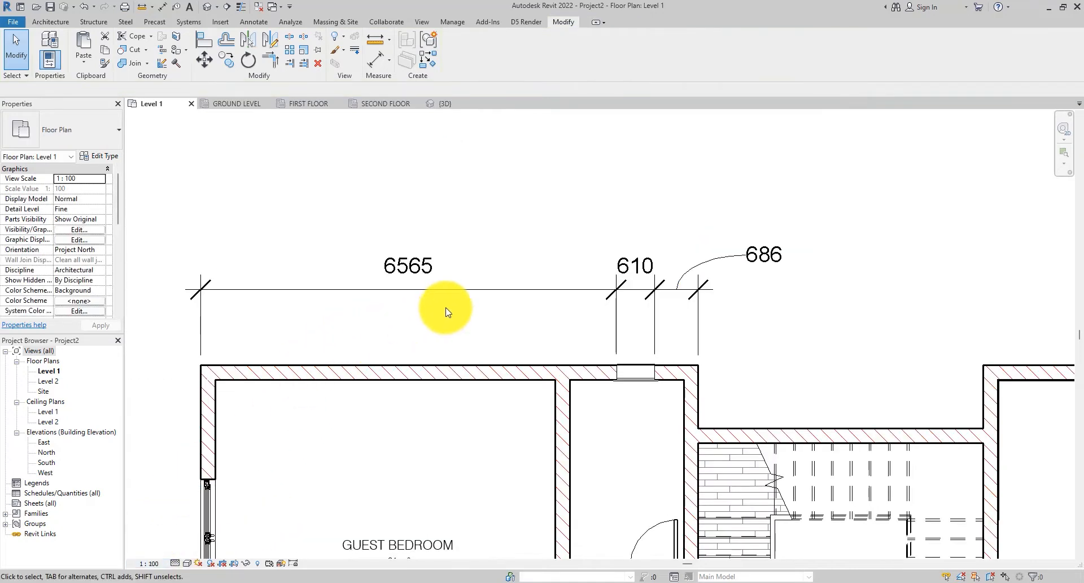
# - Drag the 686 dimension text back onto the dimension line beside the 610 text
pyautogui.click(522, 300)
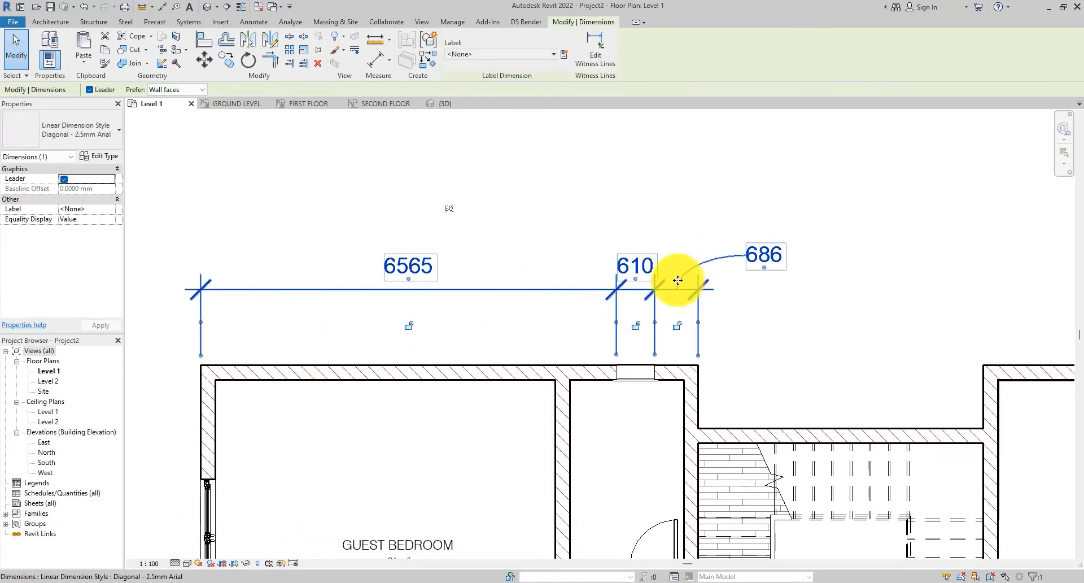
pyautogui.scroll(2, 678, 288)
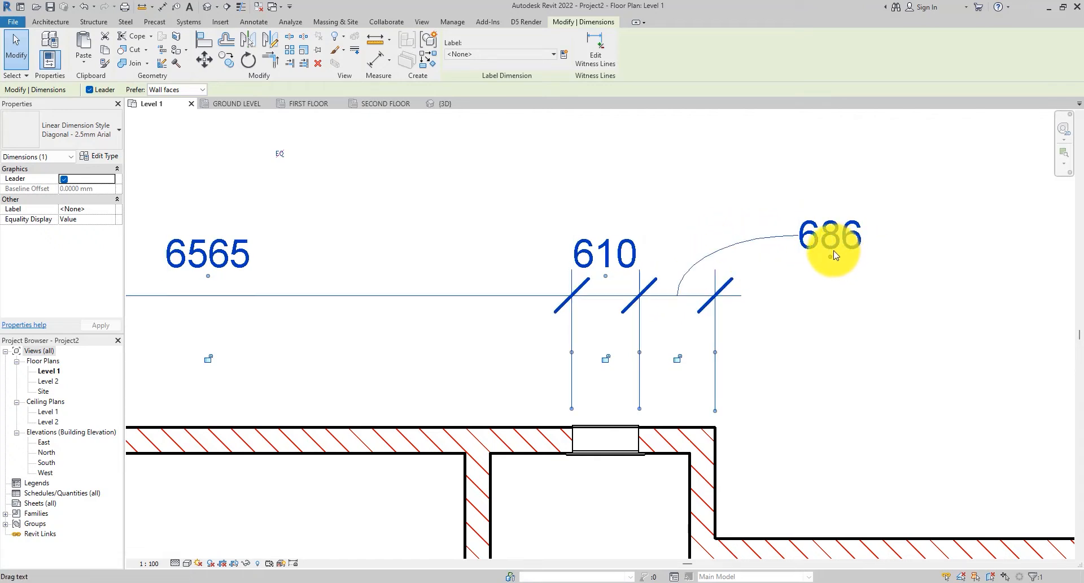
pyautogui.click(780, 313)
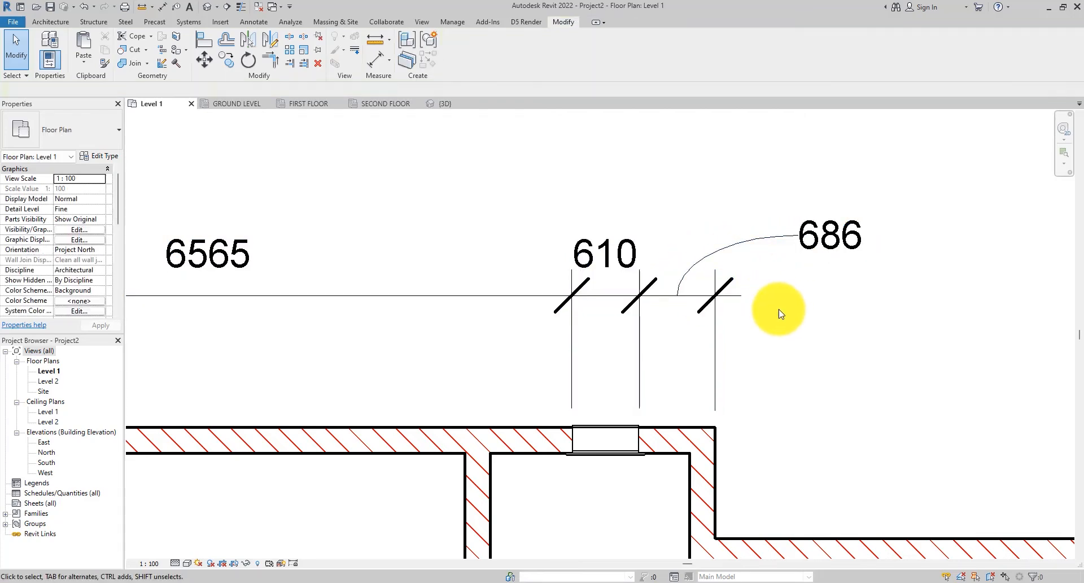
pyautogui.scroll(-2, 778, 309)
pyautogui.click(728, 298)
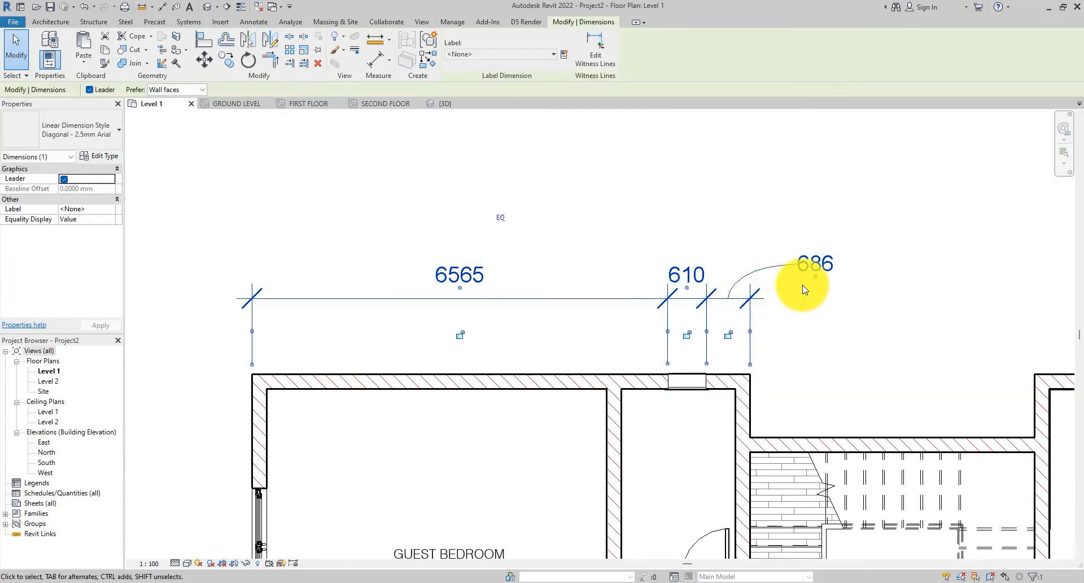
pyautogui.scroll(2, 805, 289)
pyautogui.moveTo(754, 280); pyautogui.dragTo(701, 284)
# - Open the dimension's type properties to examine the linear dimension style settings, then close the dialog
pyautogui.scroll(-3, 799, 290)
pyautogui.scroll(1, 526, 289)
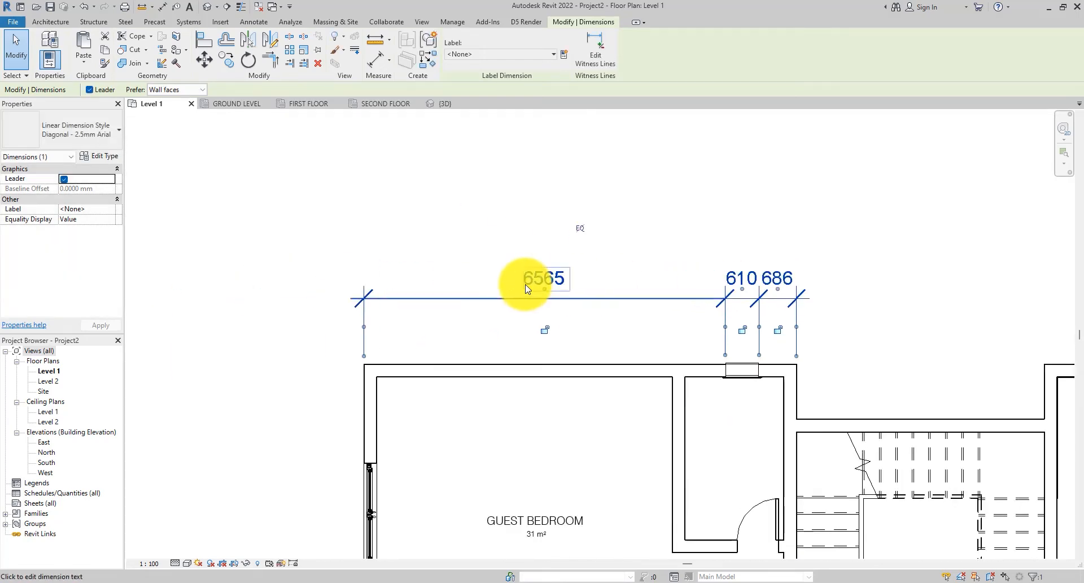
pyautogui.scroll(2, 526, 288)
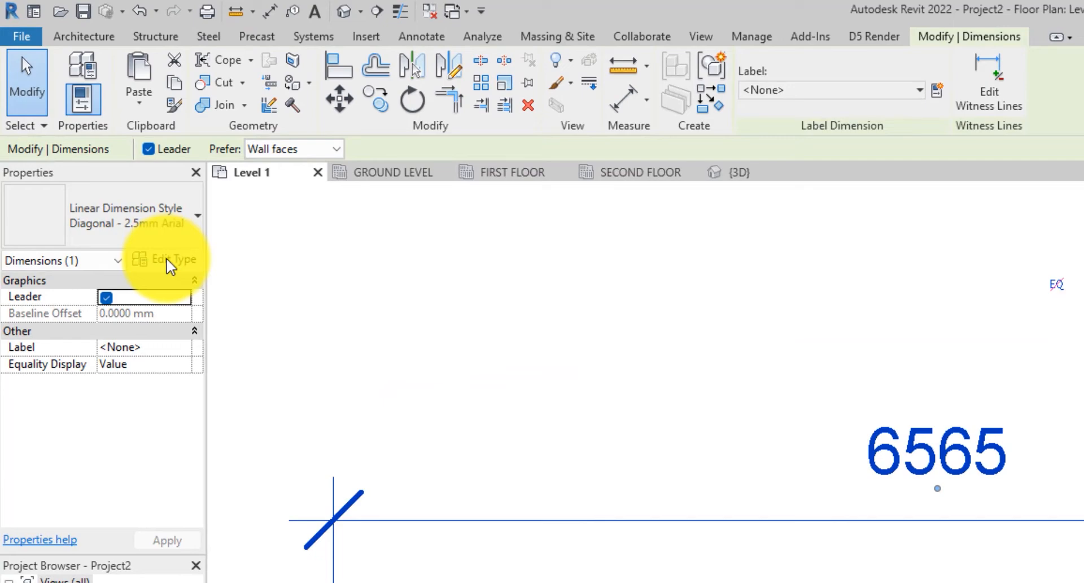
pyautogui.click(119, 186)
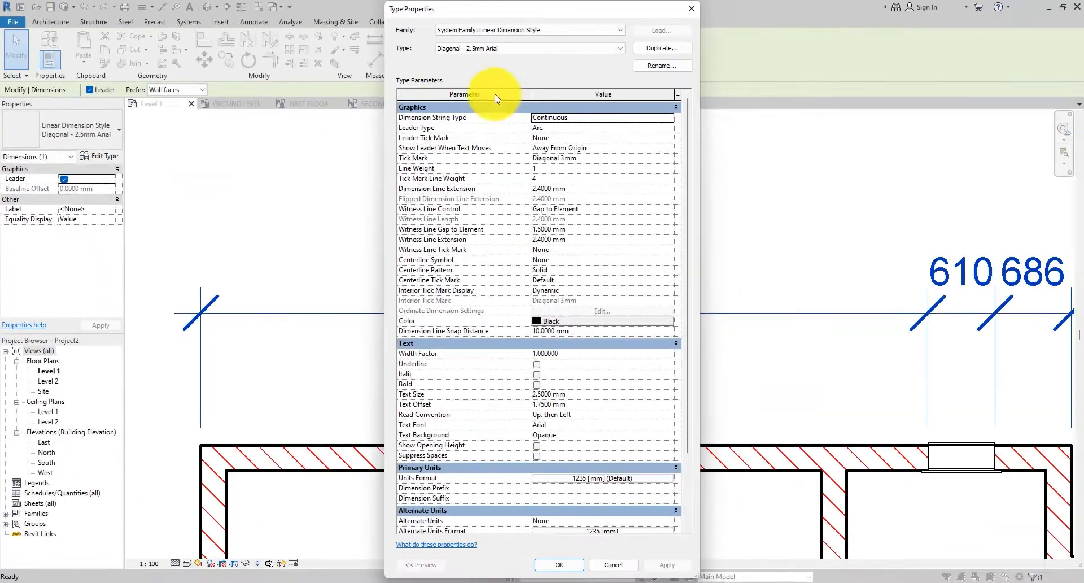
pyautogui.moveTo(562, 14); pyautogui.dragTo(182, 12)
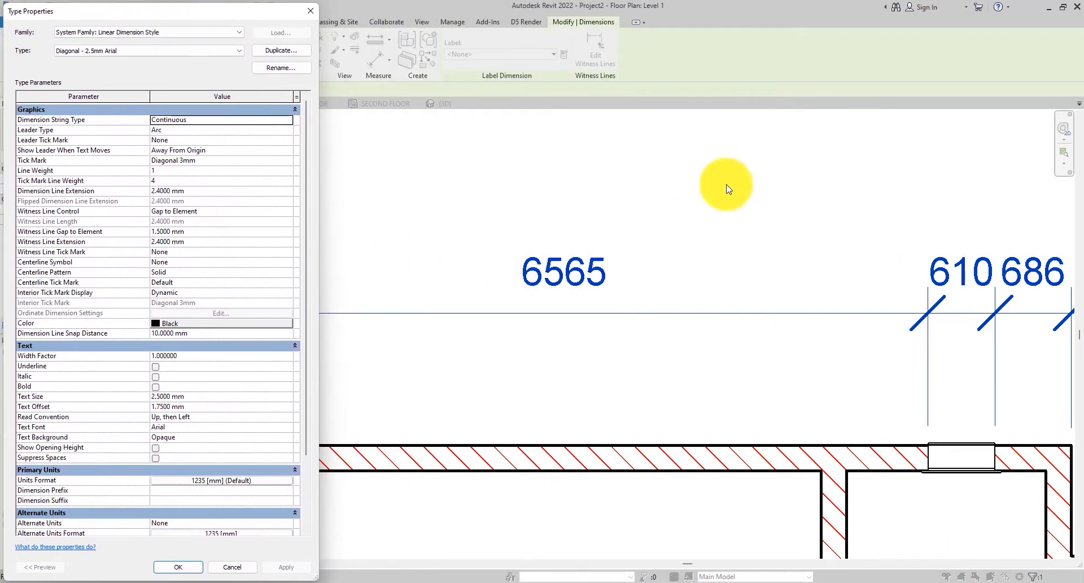
pyautogui.click(309, 13)
pyautogui.scroll(-3, 649, 277)
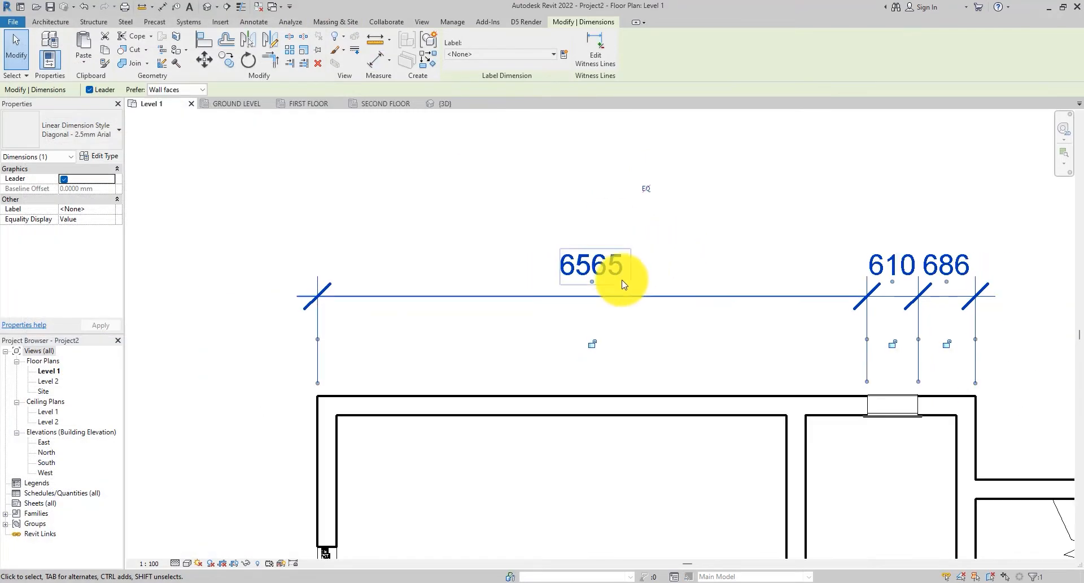
pyautogui.scroll(-1, 662, 272)
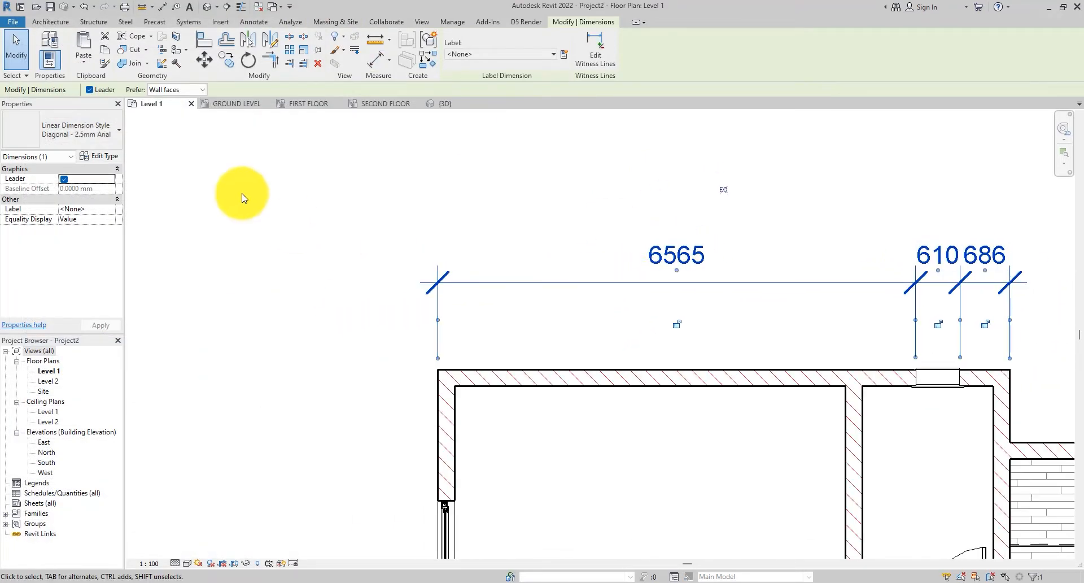
pyautogui.click(102, 156)
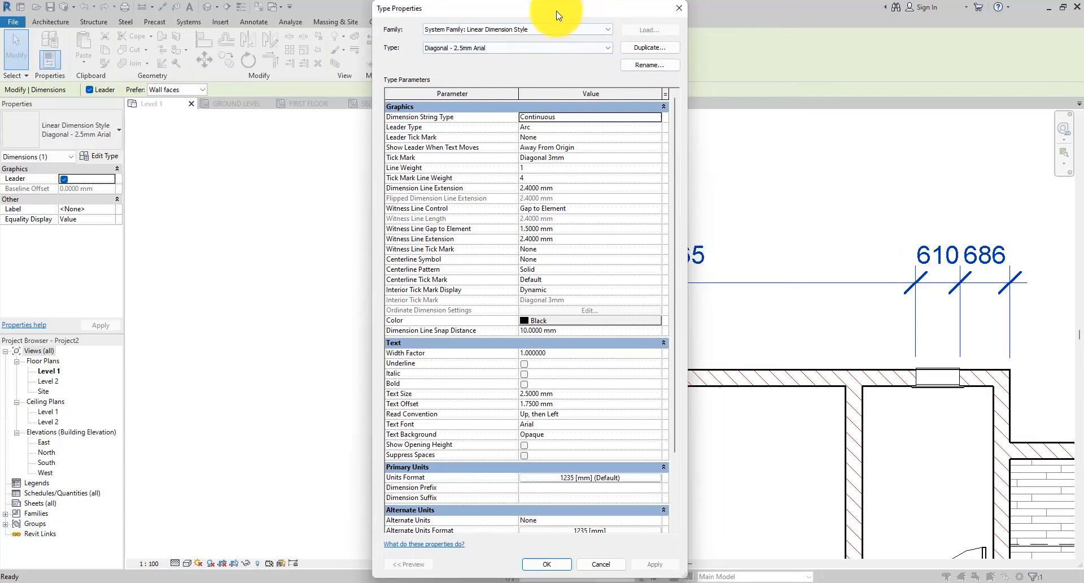
pyautogui.moveTo(561, 12); pyautogui.dragTo(226, 12)
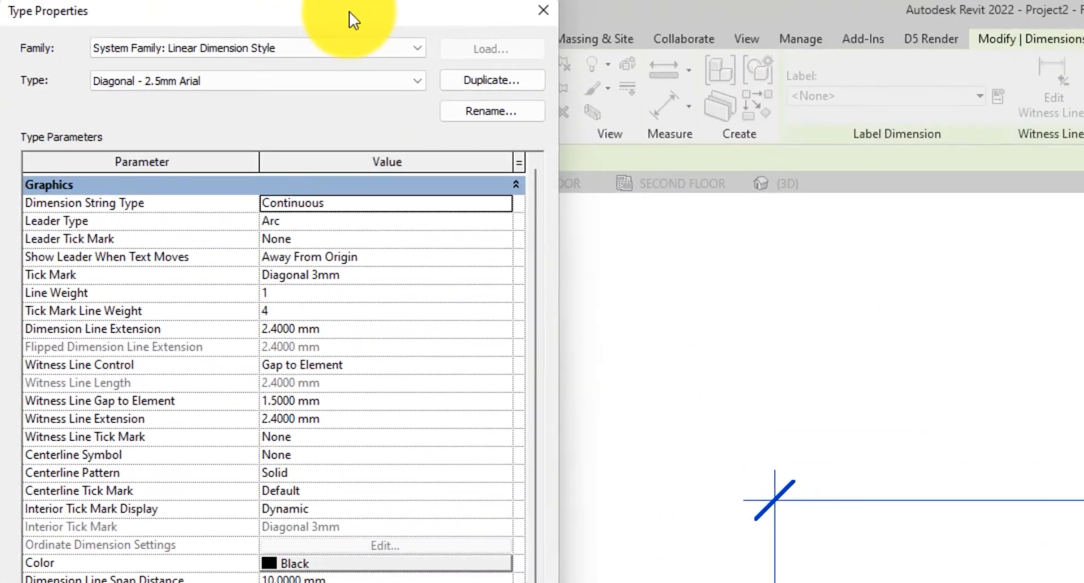
pyautogui.moveTo(349, 11); pyautogui.dragTo(347, 16)
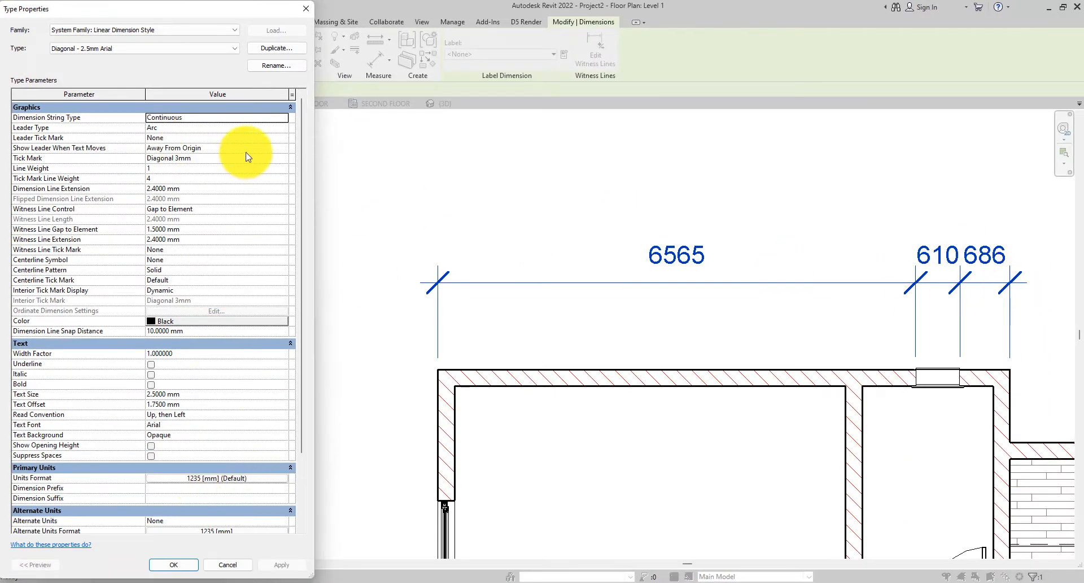
pyautogui.click(305, 9)
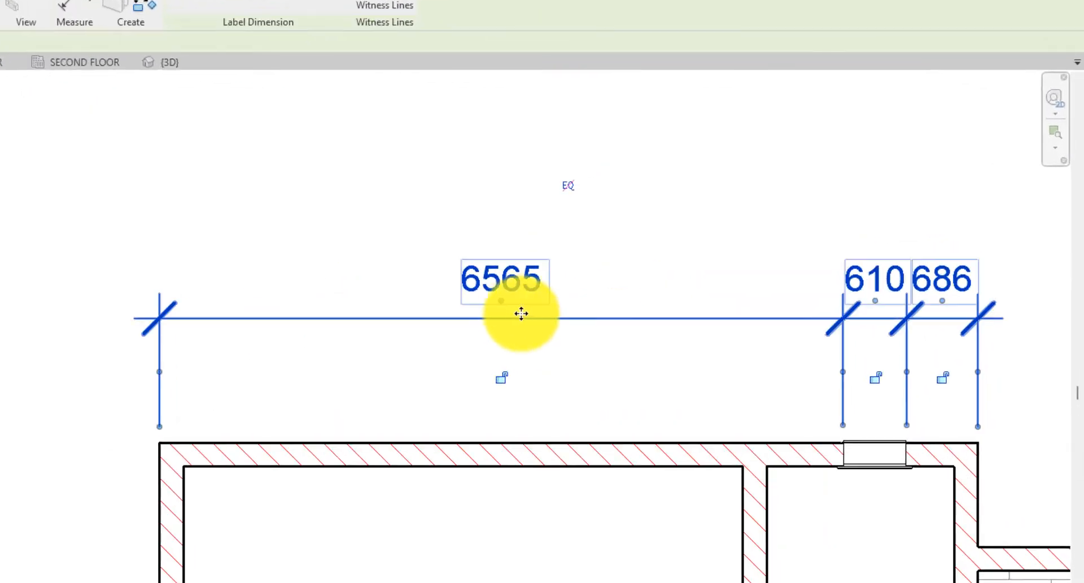
# - Move the 6565 text up and left, and set the dimension type's Show Leader When Text Moves to Beyond Witness Lines
pyautogui.moveTo(504, 304); pyautogui.dragTo(353, 256)
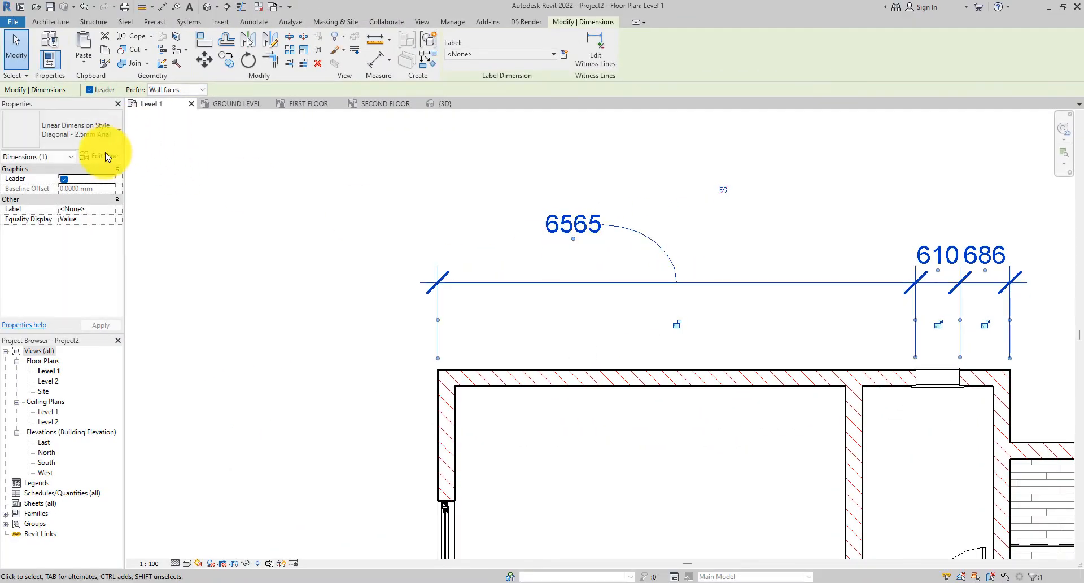
pyautogui.click(106, 156)
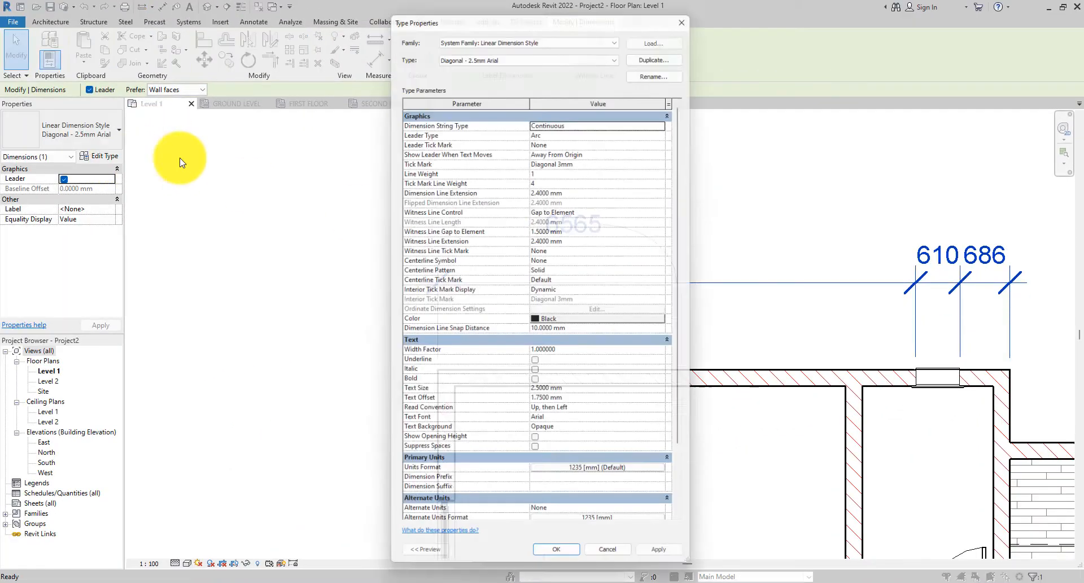
pyautogui.moveTo(552, 18); pyautogui.dragTo(200, 18)
pyautogui.click(267, 146)
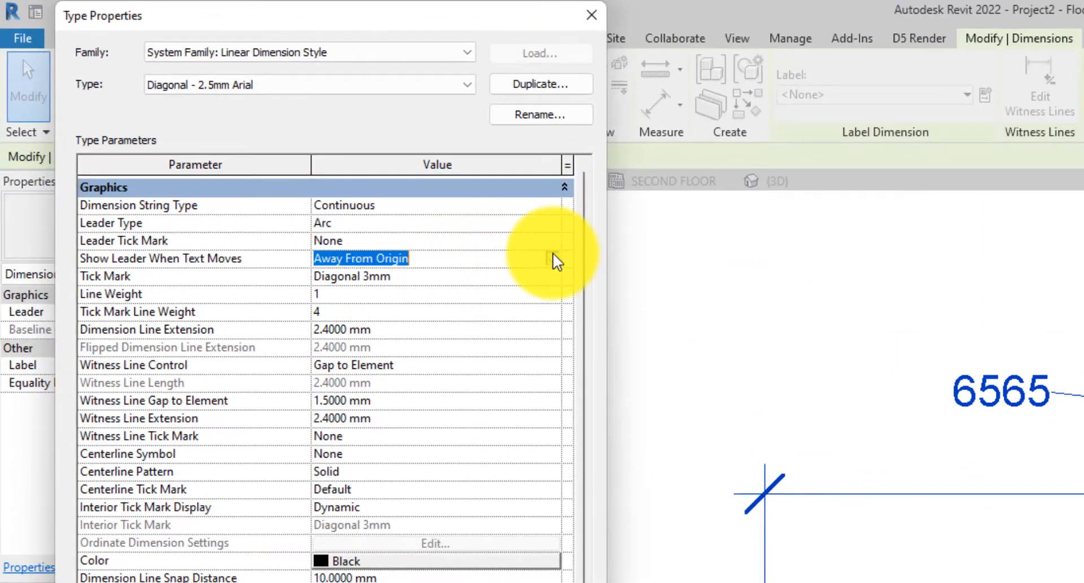
pyautogui.click(553, 260)
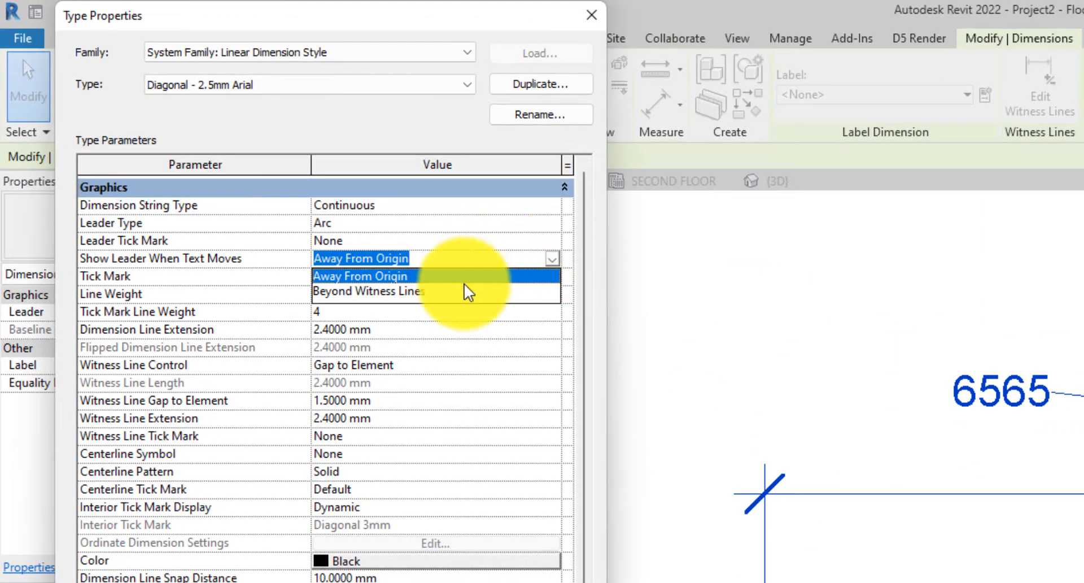
pyautogui.click(467, 290)
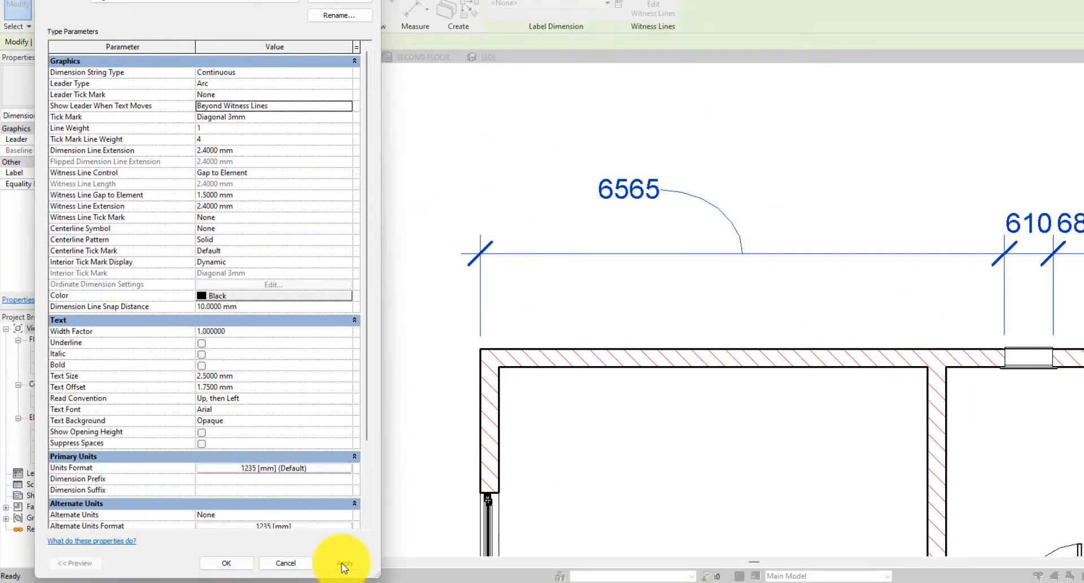
pyautogui.click(343, 563)
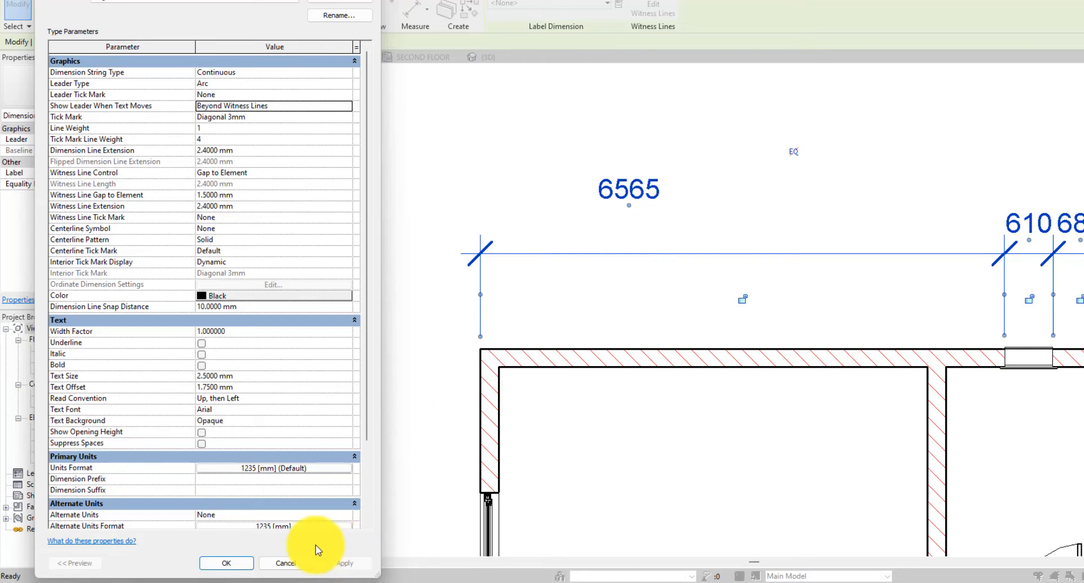
pyautogui.click(223, 563)
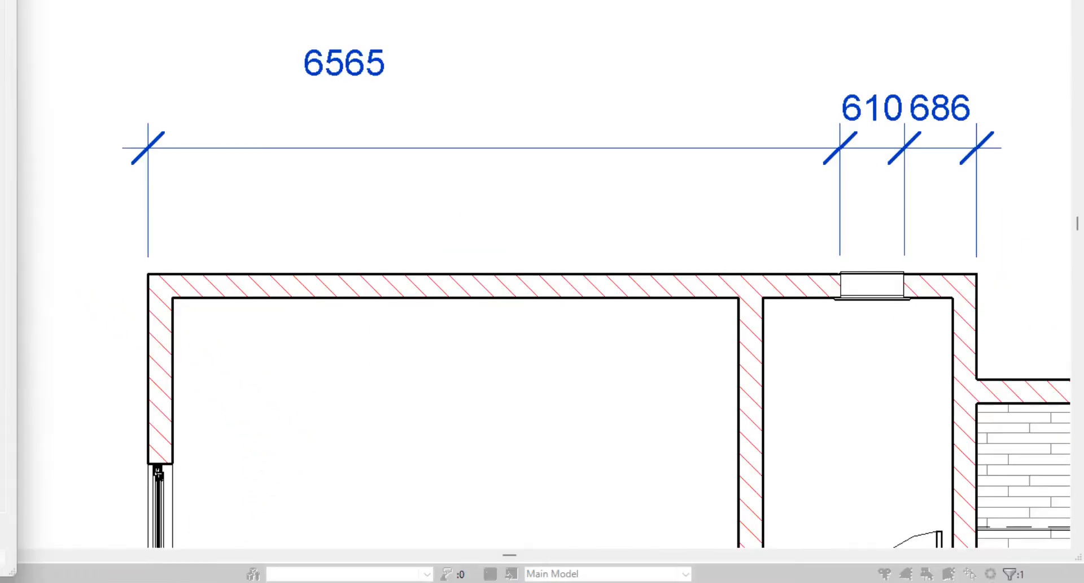
# - Move the 6565 dimension text left, beyond the left witness line, so it is attached by a leader
pyautogui.moveTo(341, 84); pyautogui.dragTo(226, 84)
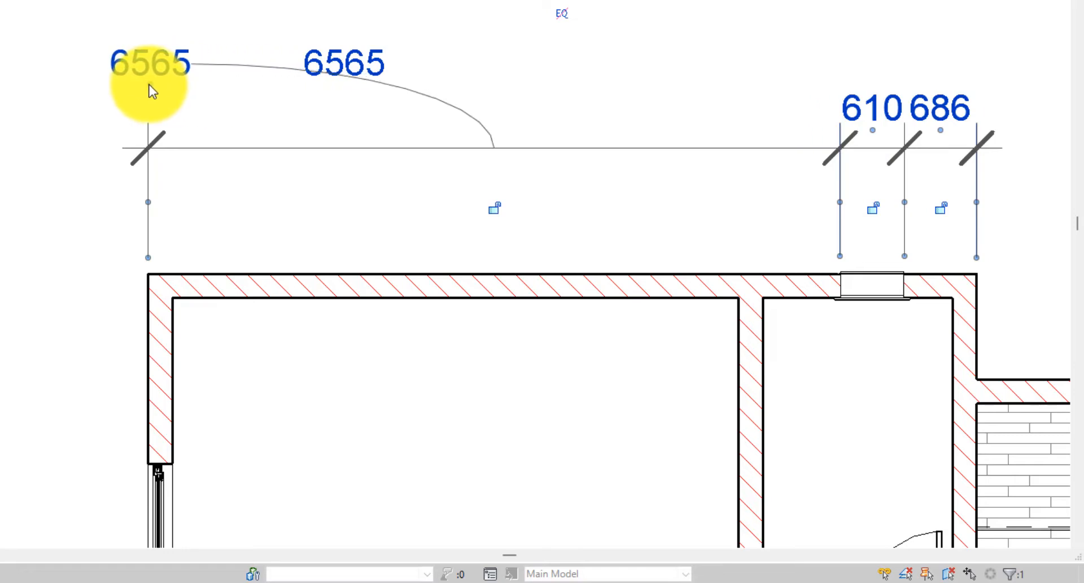
pyautogui.moveTo(149, 85); pyautogui.dragTo(258, 107)
pyautogui.click(990, 465)
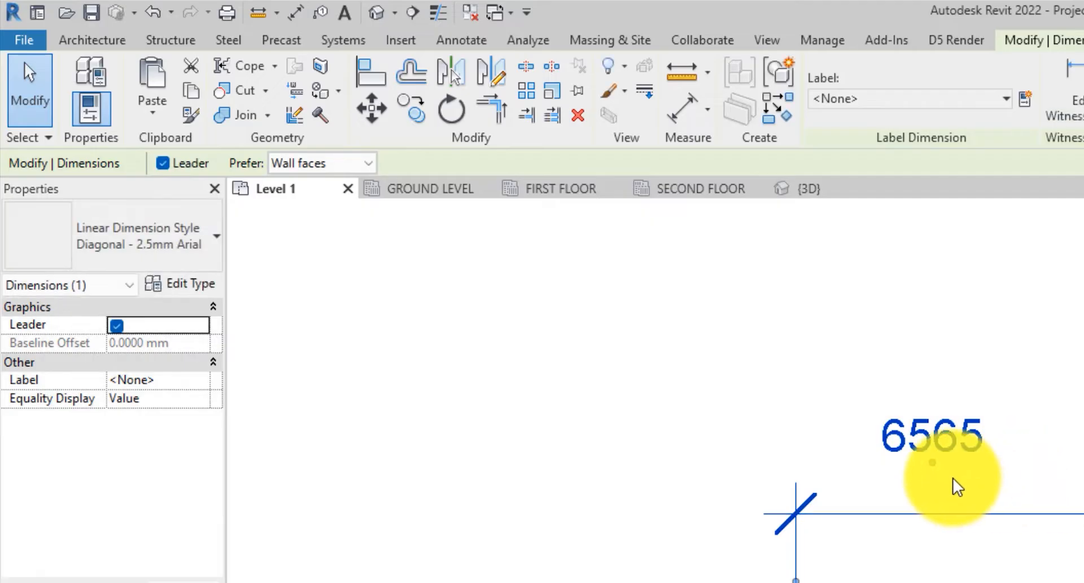
pyautogui.moveTo(931, 462); pyautogui.dragTo(798, 432)
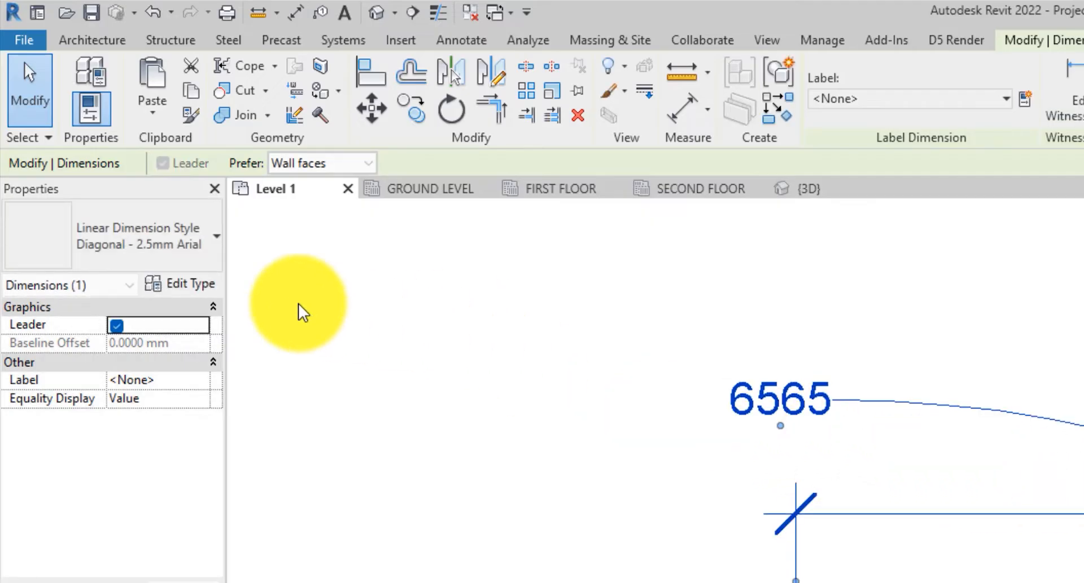
# - Open the dimension's type properties, set Leader Type to Line and apply the change
pyautogui.click(191, 285)
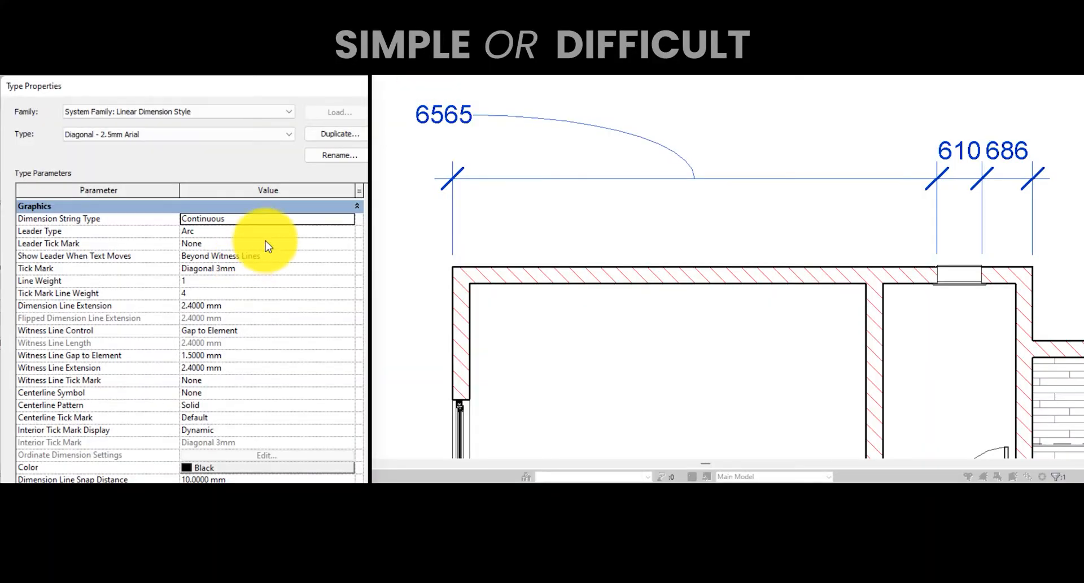
pyautogui.click(268, 243)
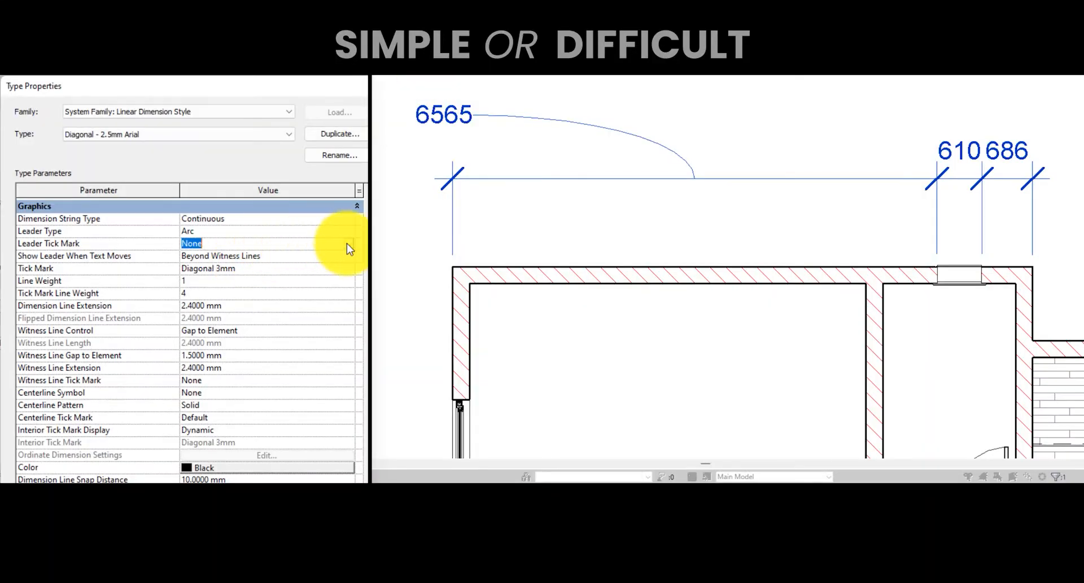
pyautogui.click(346, 236)
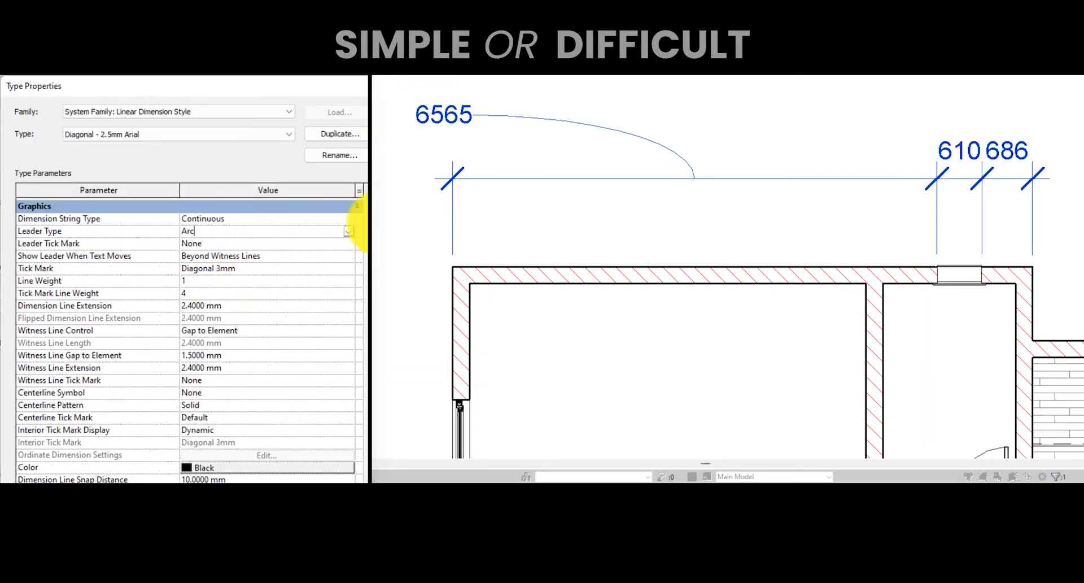
pyautogui.click(349, 231)
pyautogui.click(247, 249)
pyautogui.scroll(-5, 313, 459)
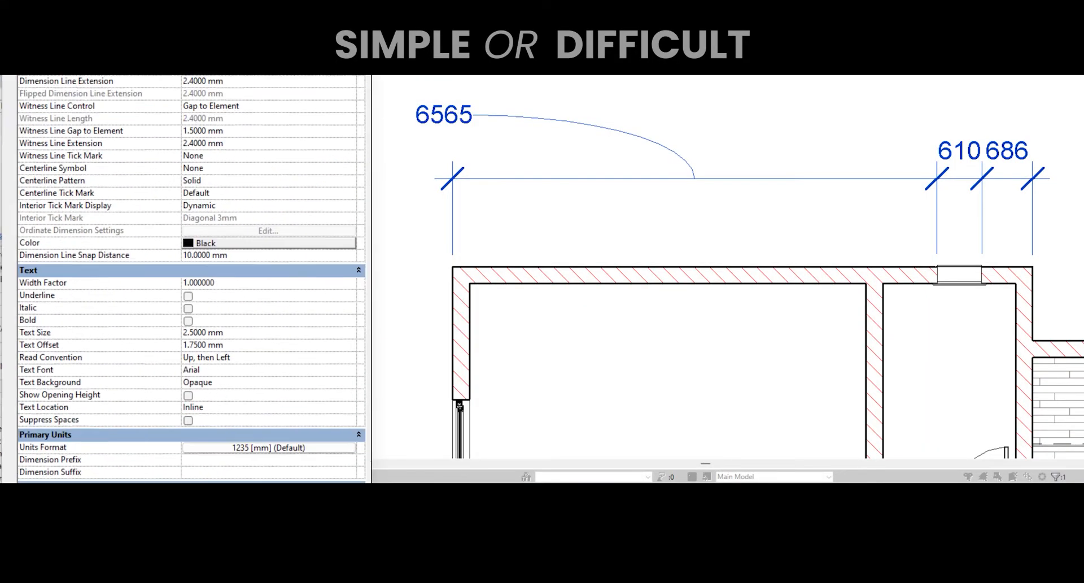
pyautogui.click(349, 461)
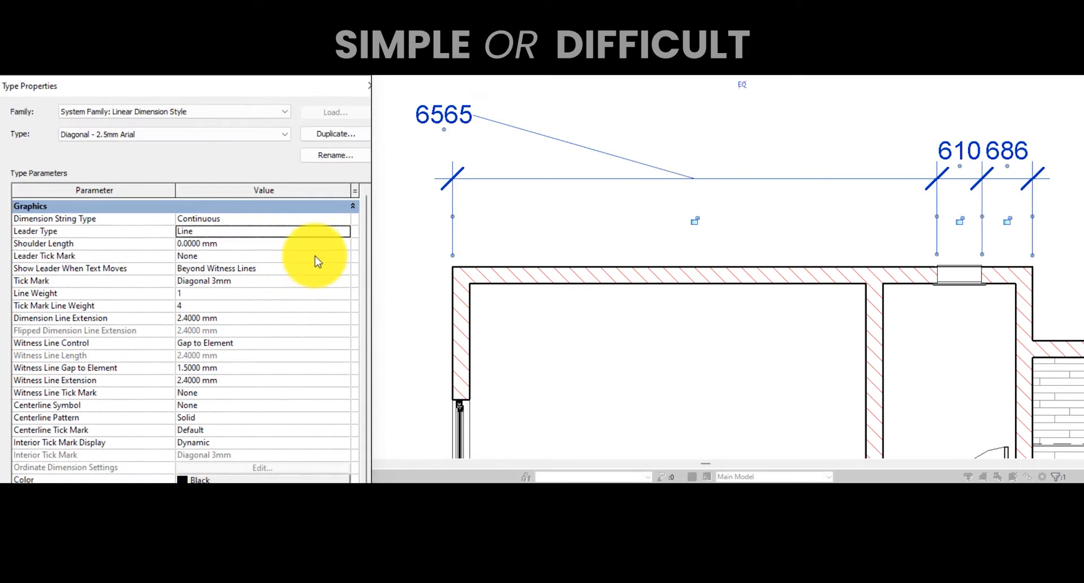
# - Switch the dimension type's Leader Type back to Arc
pyautogui.click(338, 232)
pyautogui.click(214, 256)
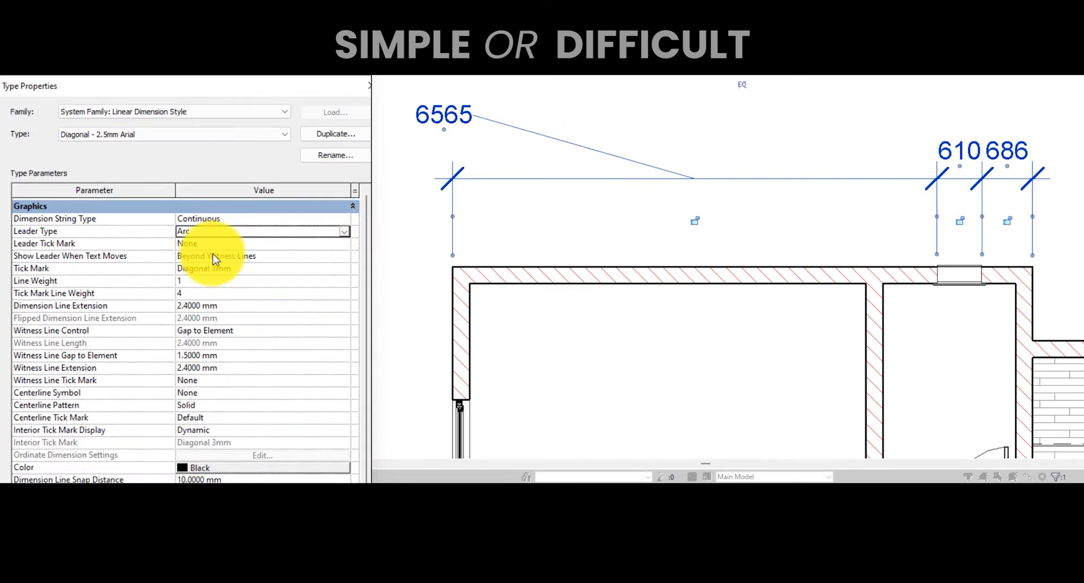
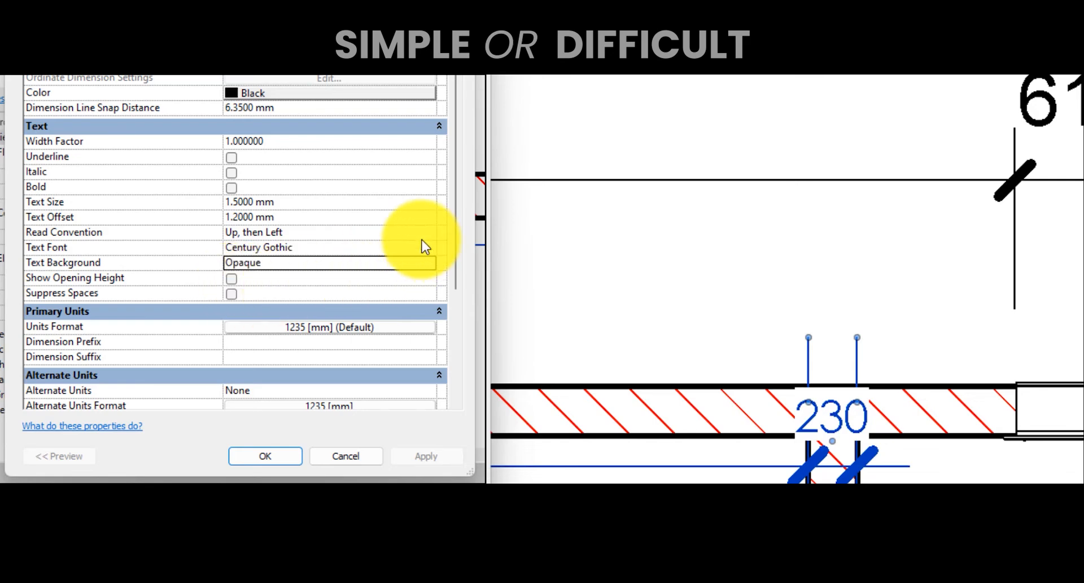
# - Set the dimension type's Units Format to stop using project settings, switch the units to Feet, and apply
pyautogui.scroll(-1, 241, 252)
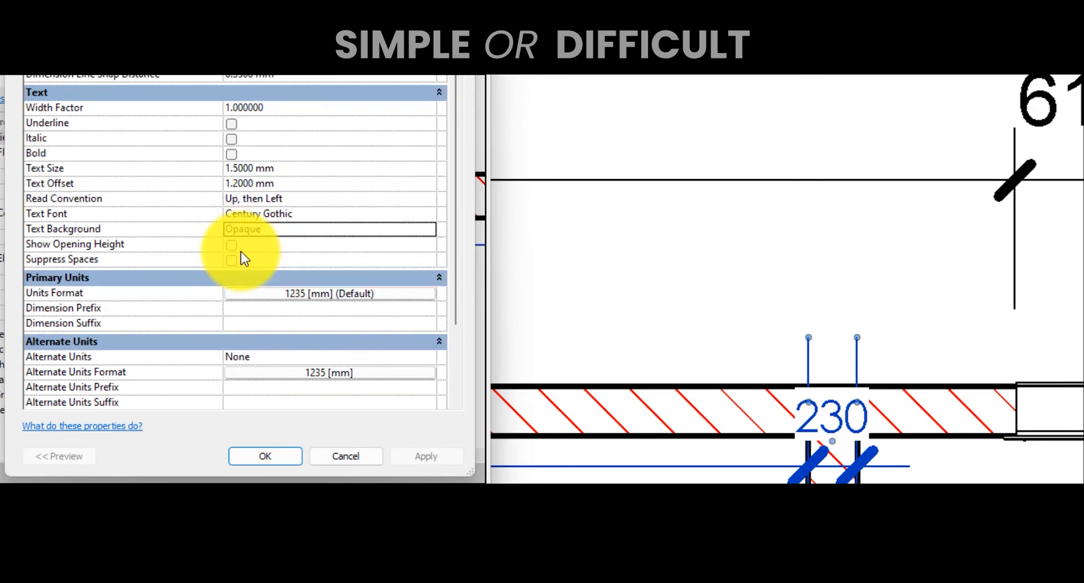
pyautogui.scroll(-3, 256, 239)
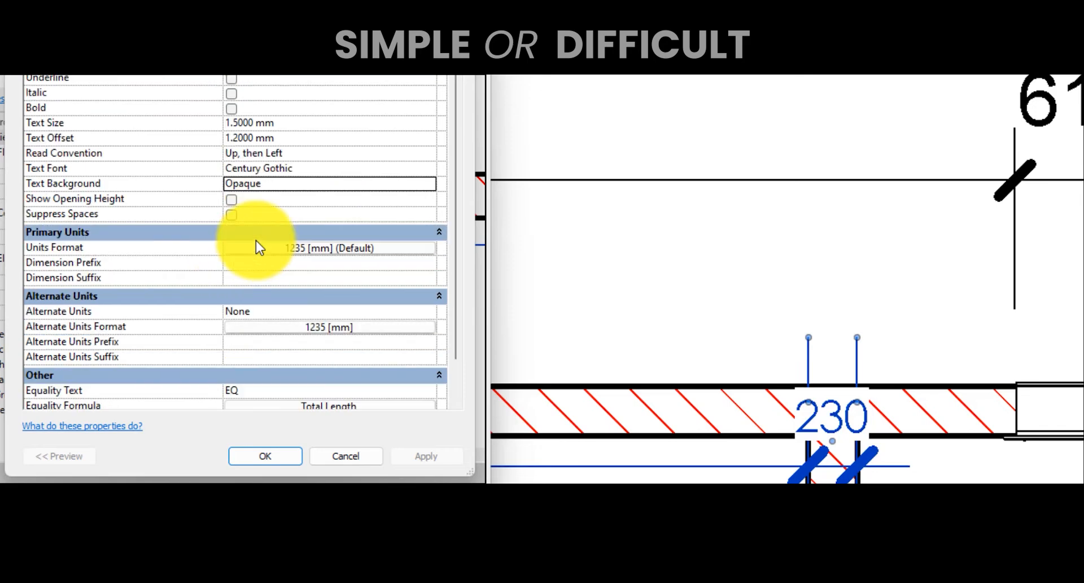
pyautogui.scroll(5, 248, 244)
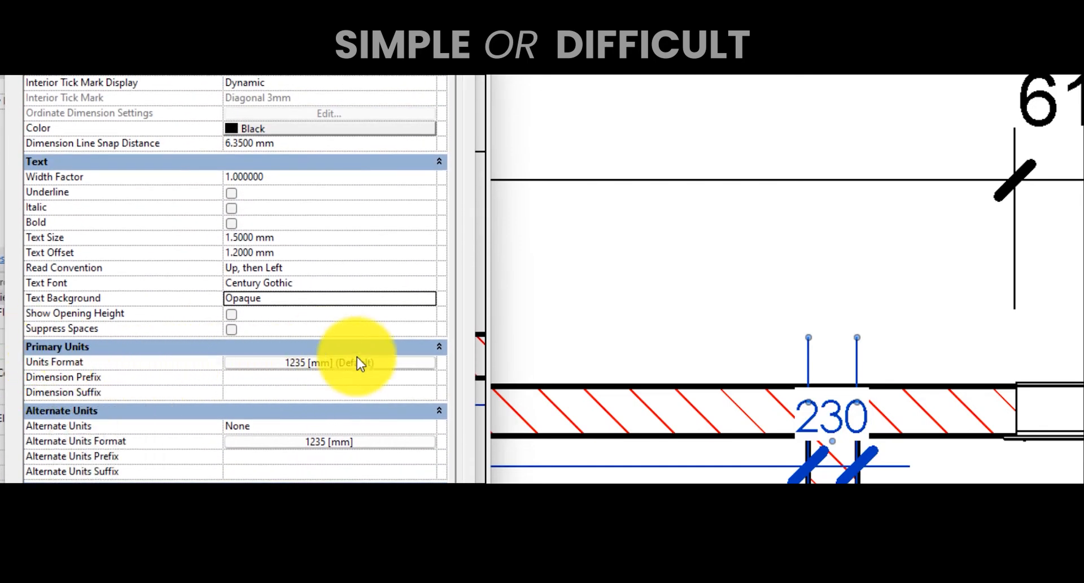
pyautogui.scroll(2, 362, 367)
pyautogui.click(366, 432)
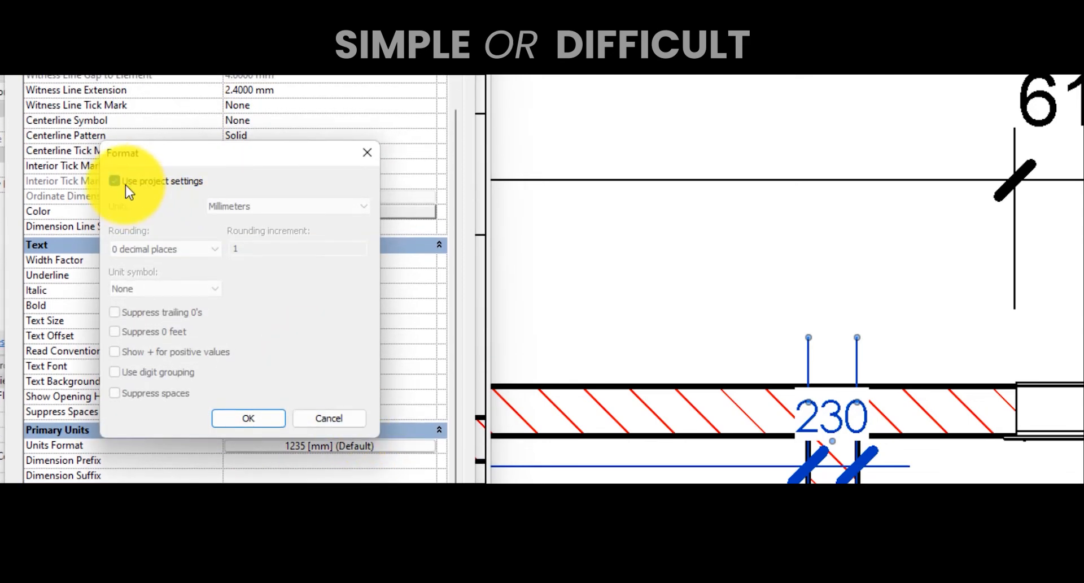
pyautogui.click(114, 182)
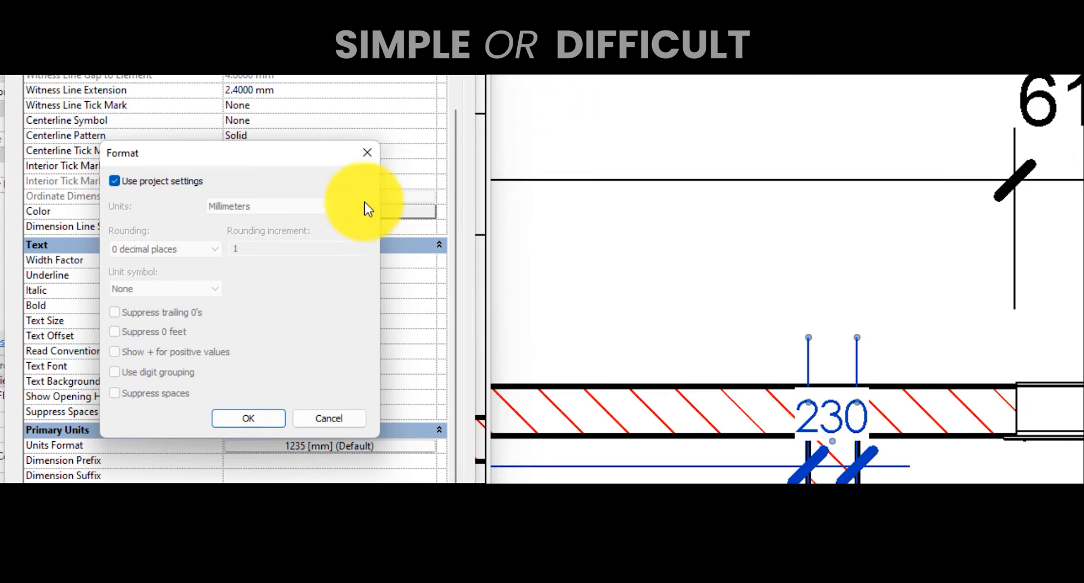
pyautogui.click(115, 180)
pyautogui.click(245, 206)
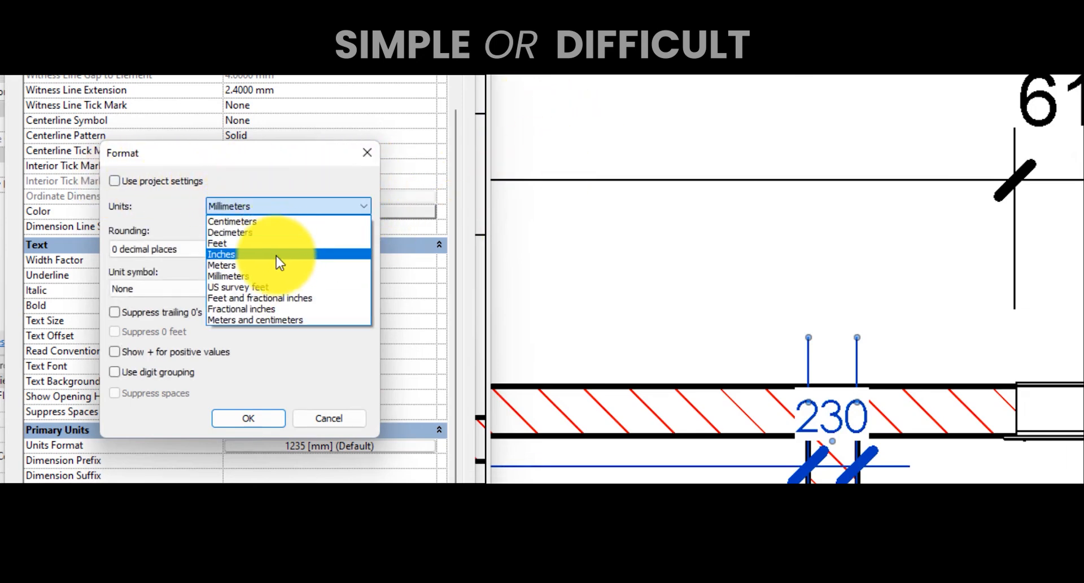
pyautogui.click(265, 243)
pyautogui.click(254, 419)
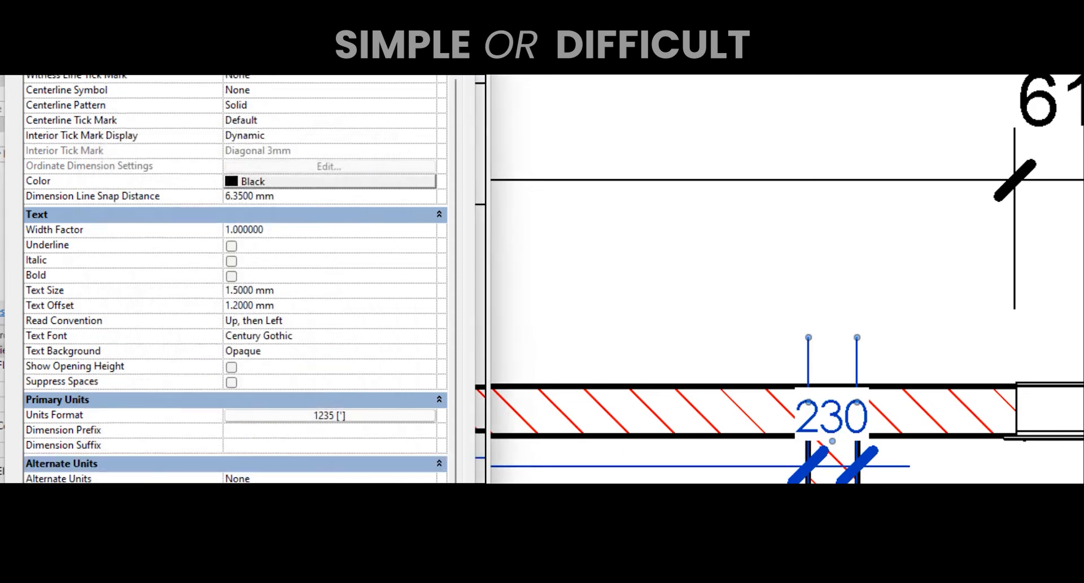
pyautogui.click(428, 457)
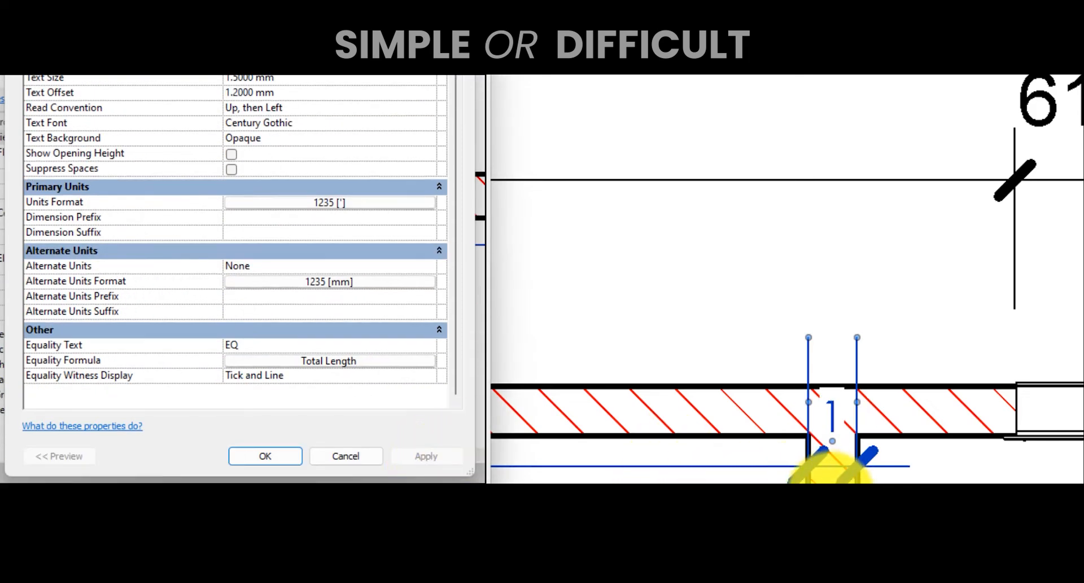
# - Move the dimension line up above the wall
pyautogui.scroll(5, 364, 220)
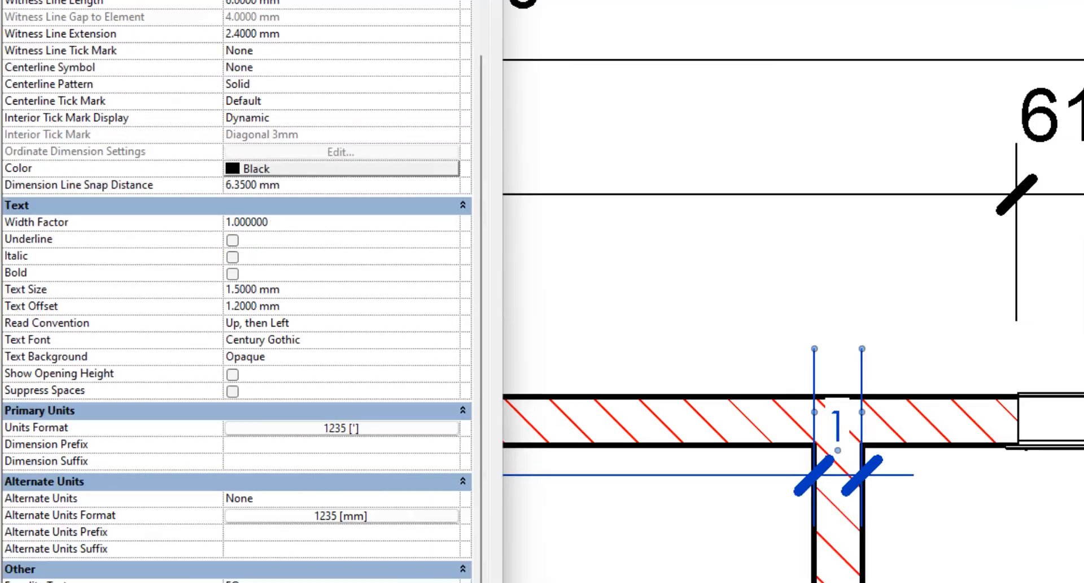
pyautogui.click(316, 581)
pyautogui.moveTo(600, 474); pyautogui.dragTo(635, 290)
pyautogui.click(97, 34)
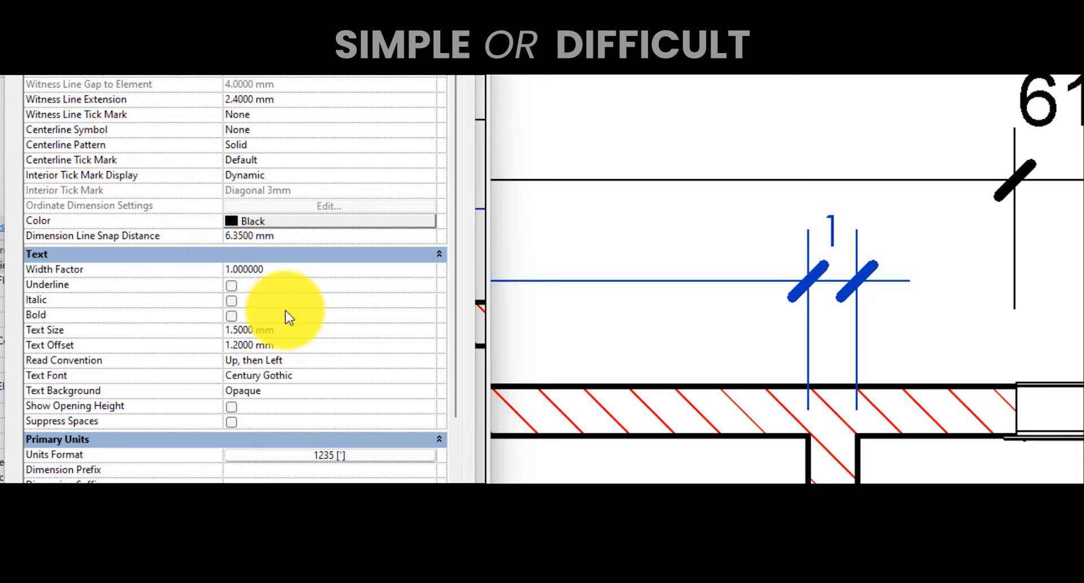
# - Change the dimension type's units format to Inches and apply the change
pyautogui.click(349, 456)
pyautogui.click(317, 89)
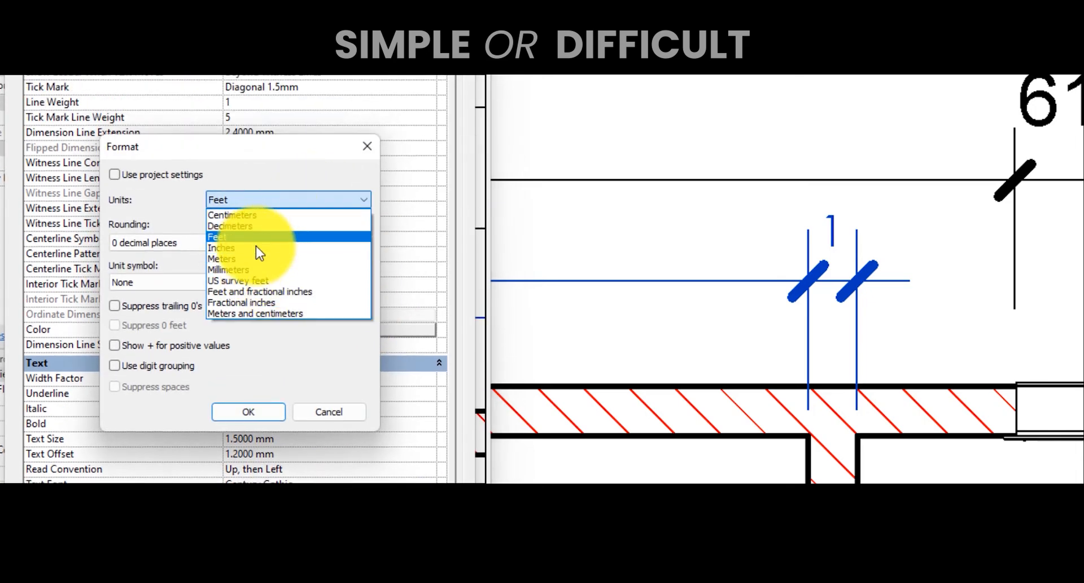
pyautogui.click(256, 247)
pyautogui.click(332, 411)
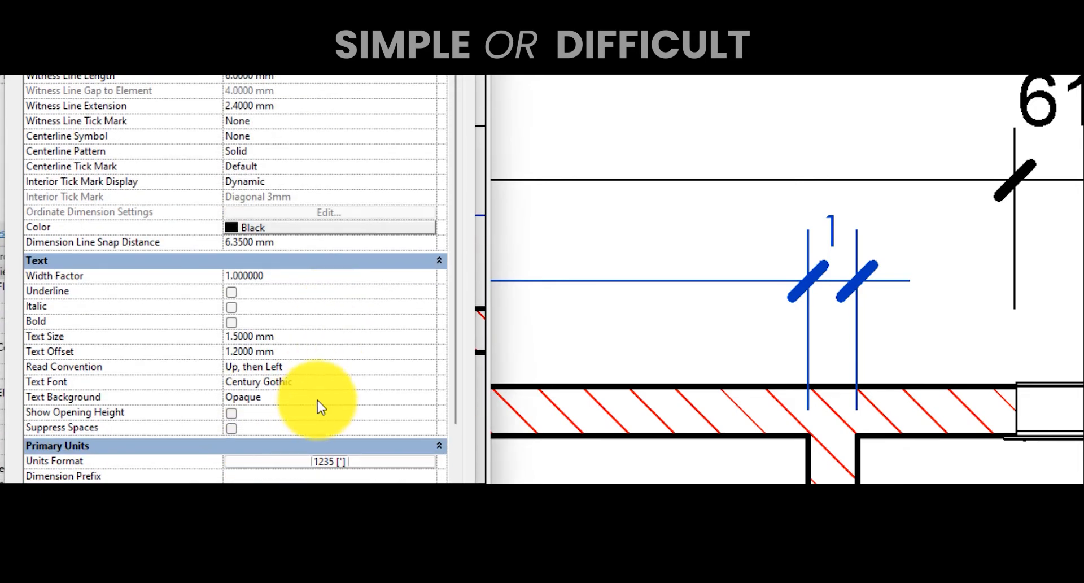
pyautogui.click(363, 463)
pyautogui.click(271, 100)
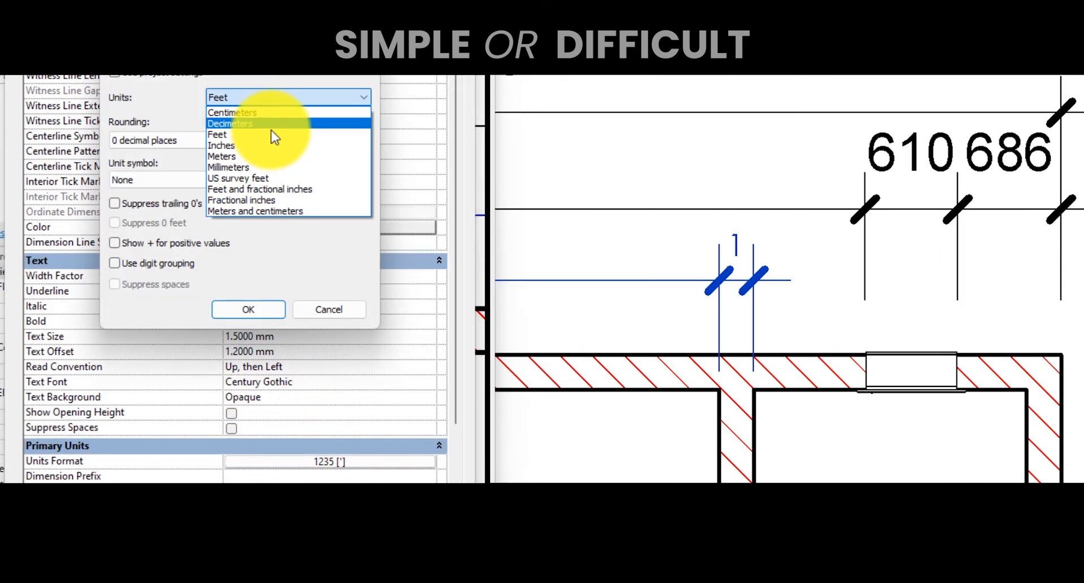
pyautogui.click(252, 146)
pyautogui.click(259, 309)
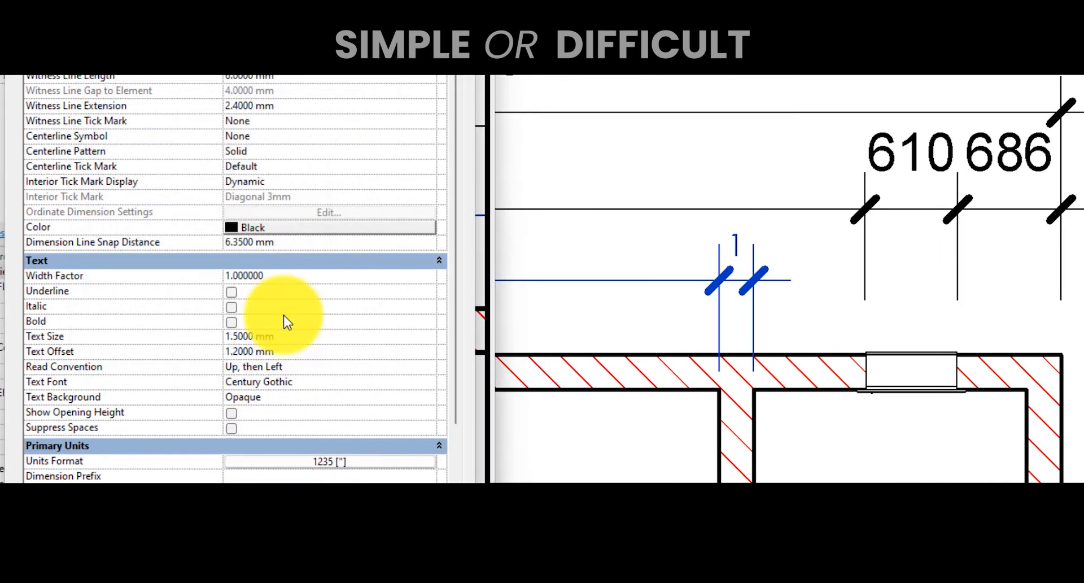
pyautogui.click(422, 451)
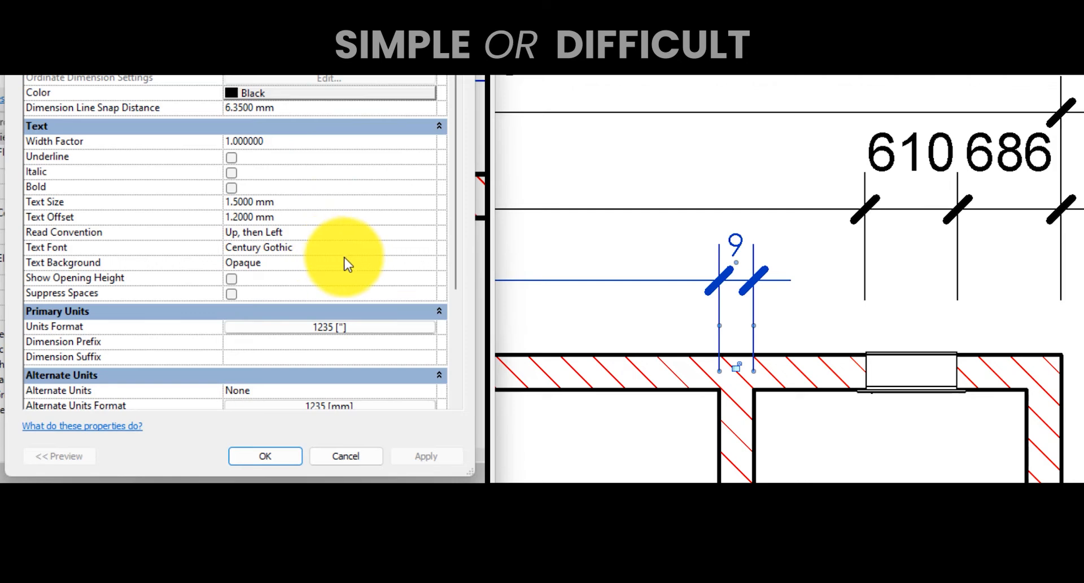
# - Set the units format rounding to the nearest 10 and apply
pyautogui.click(357, 331)
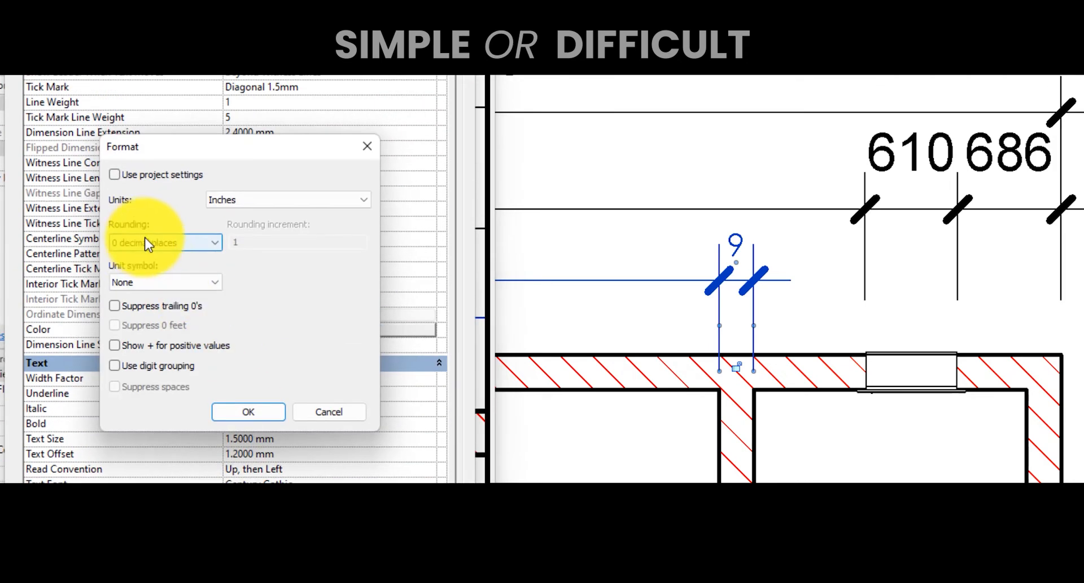
pyautogui.click(167, 244)
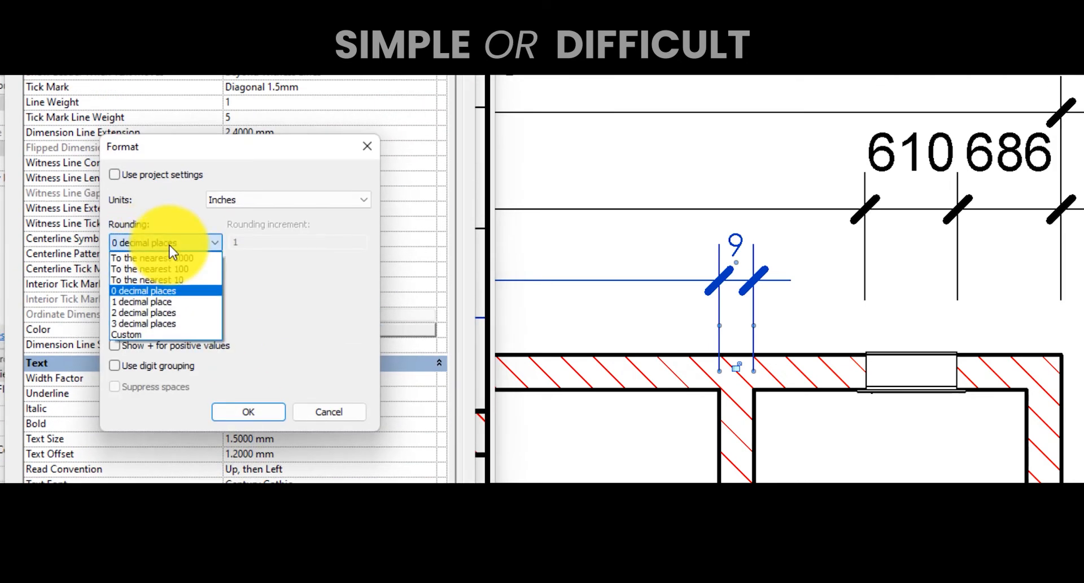
pyautogui.click(182, 280)
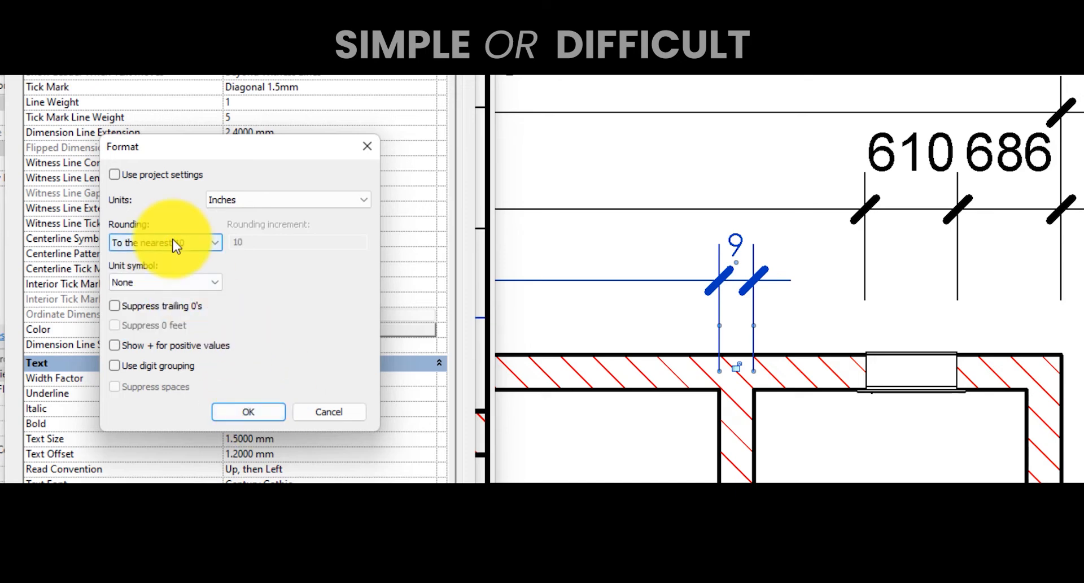
pyautogui.click(248, 411)
pyautogui.click(425, 456)
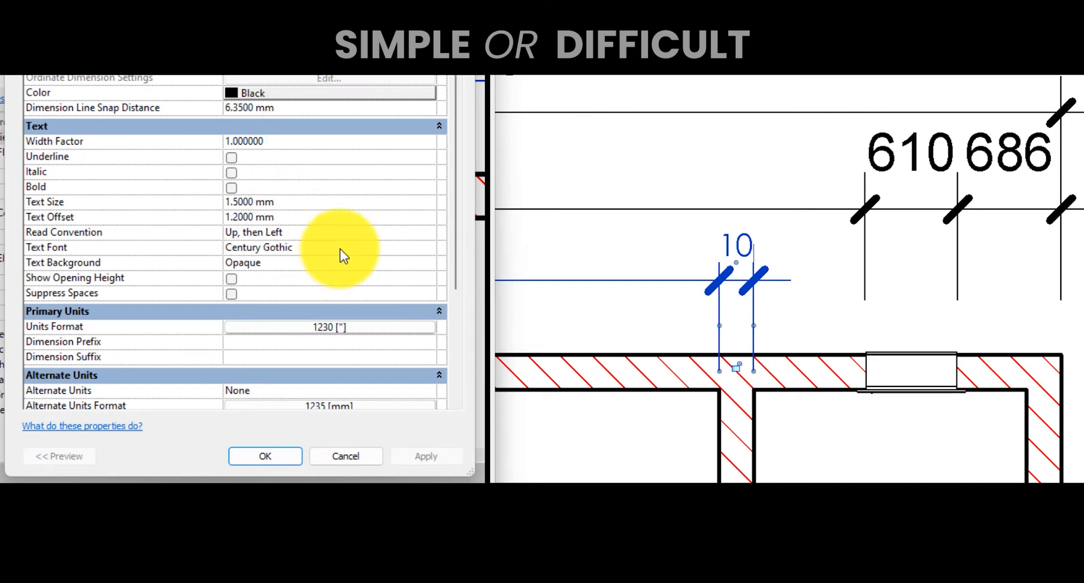
# - Set the rounding back to 0 decimal places, choose the in unit symbol, and apply
pyautogui.click(388, 328)
pyautogui.click(191, 258)
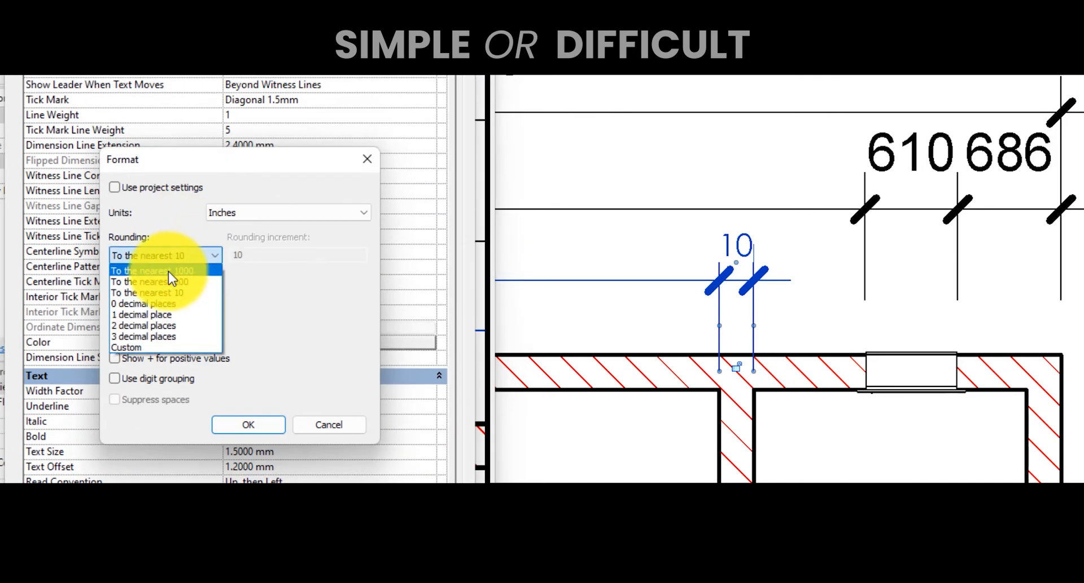
pyautogui.click(161, 302)
pyautogui.click(161, 295)
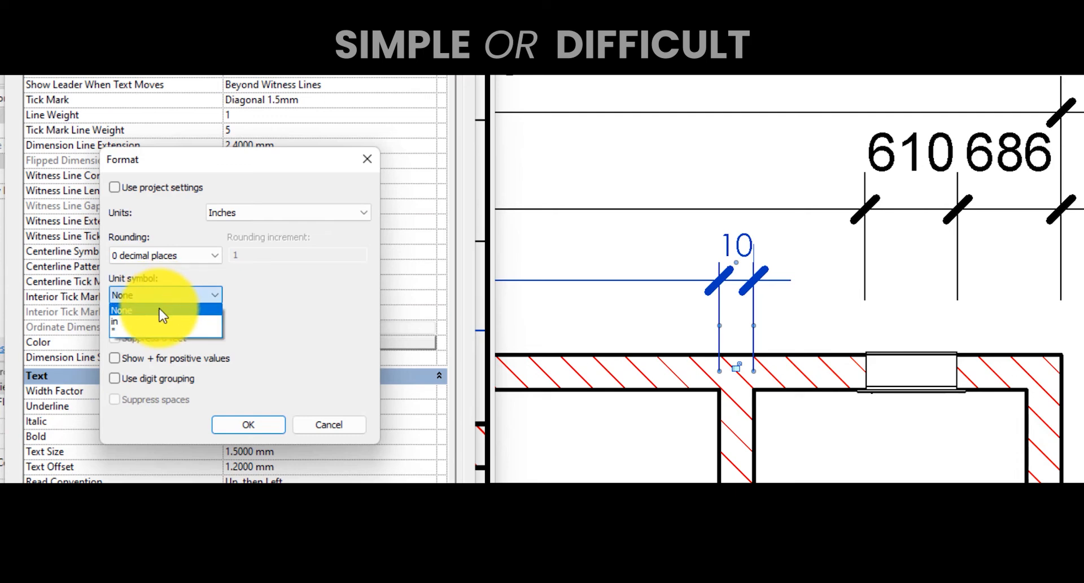
pyautogui.click(160, 320)
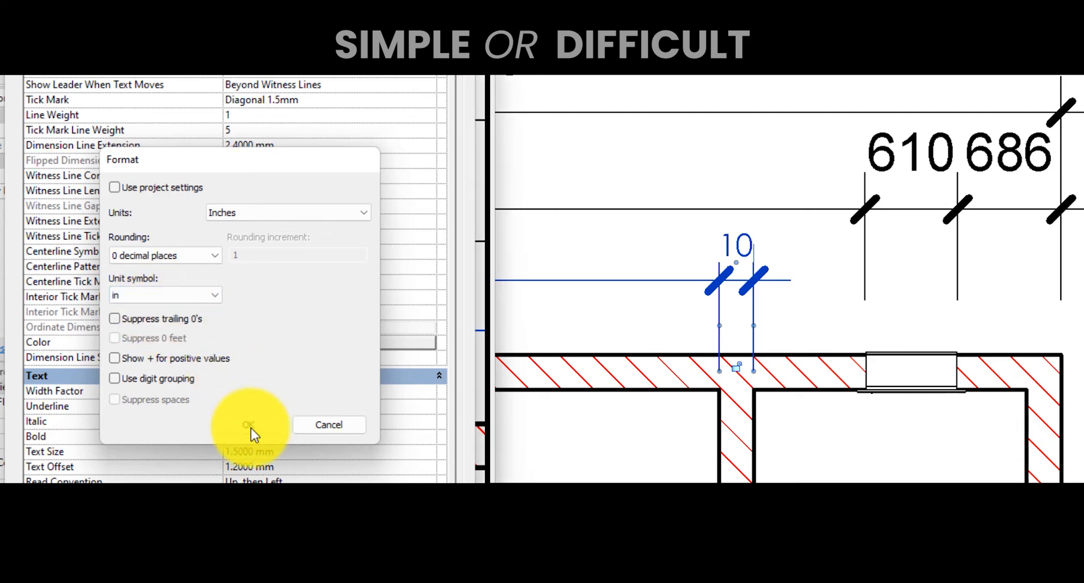
pyautogui.click(250, 428)
pyautogui.click(424, 457)
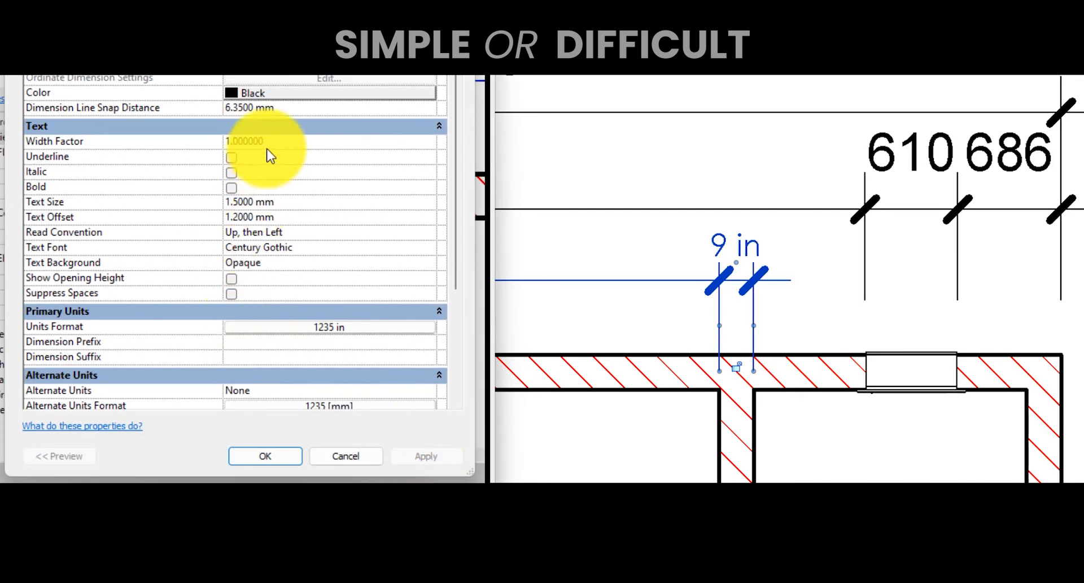
# - Change the units format's unit symbol to the inch mark " and apply
pyautogui.click(317, 327)
pyautogui.click(150, 269)
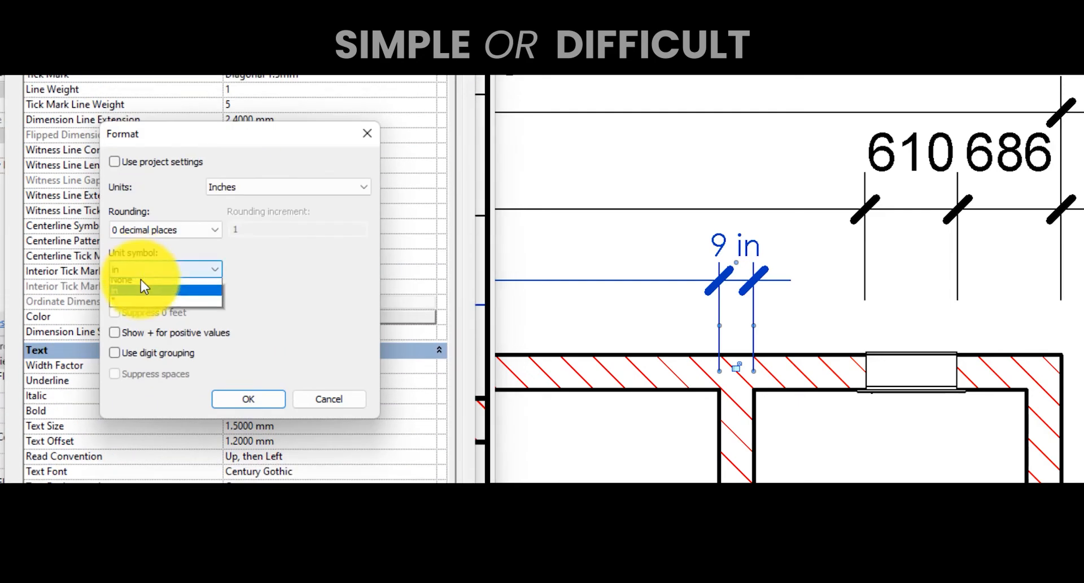
pyautogui.click(136, 300)
pyautogui.click(240, 402)
pyautogui.click(424, 457)
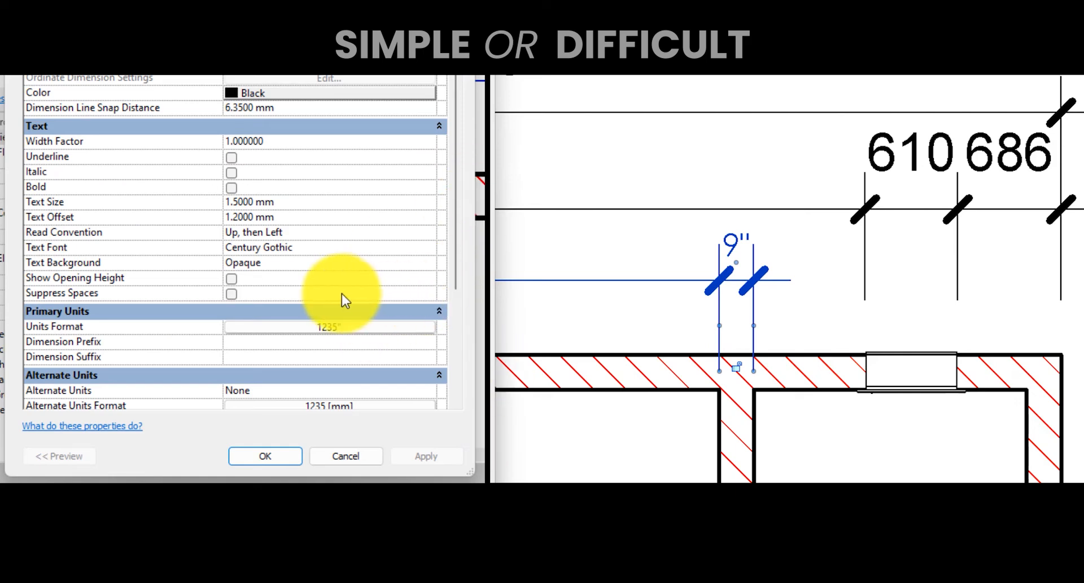
# - Review the dimension type's Tick Mark options, then close the Type Properties dialog
pyautogui.scroll(-3, 341, 293)
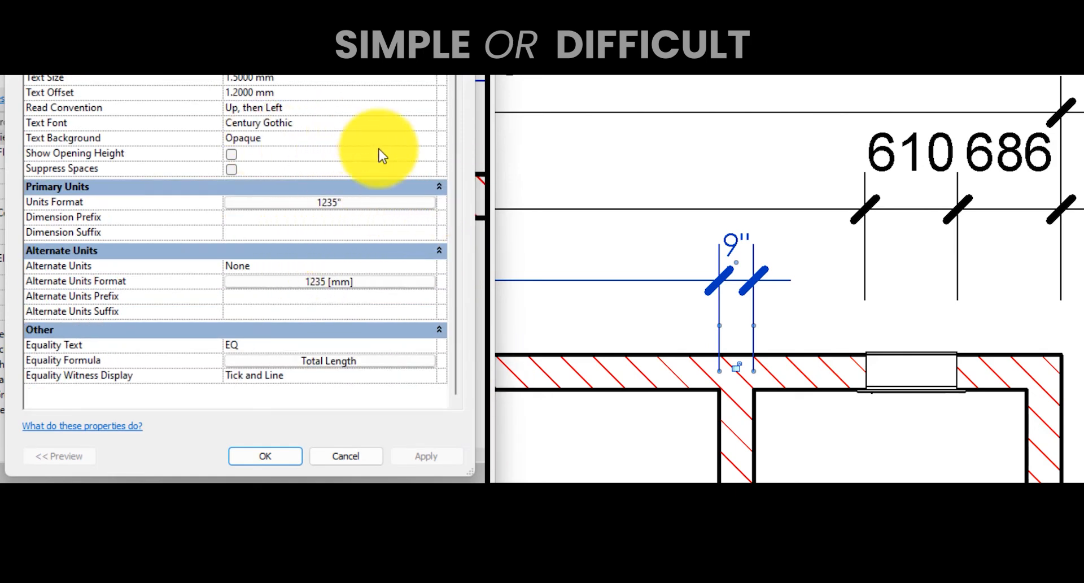
pyautogui.scroll(3, 272, 93)
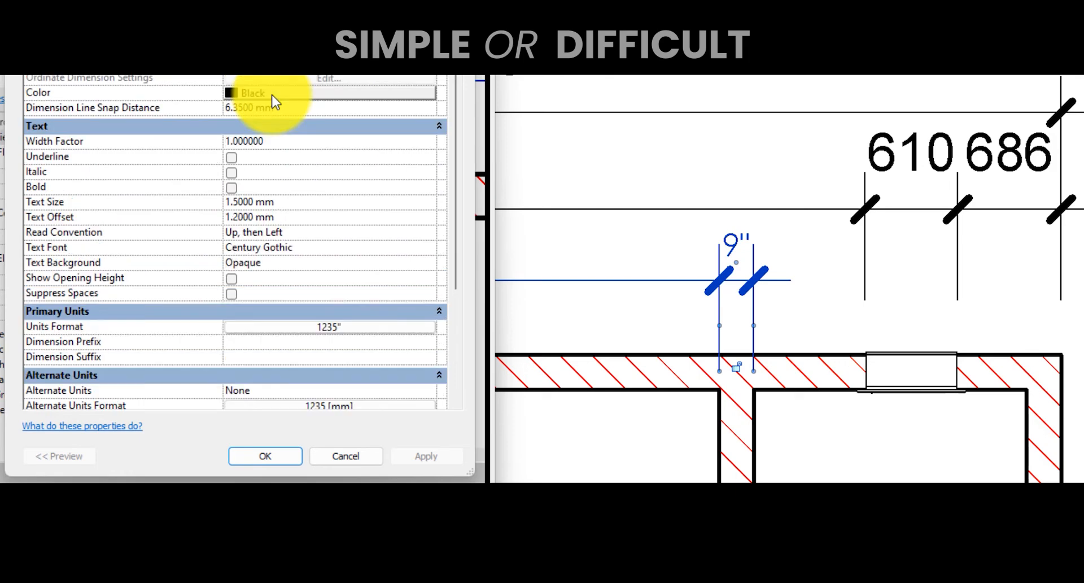
pyautogui.scroll(-3, 411, 111)
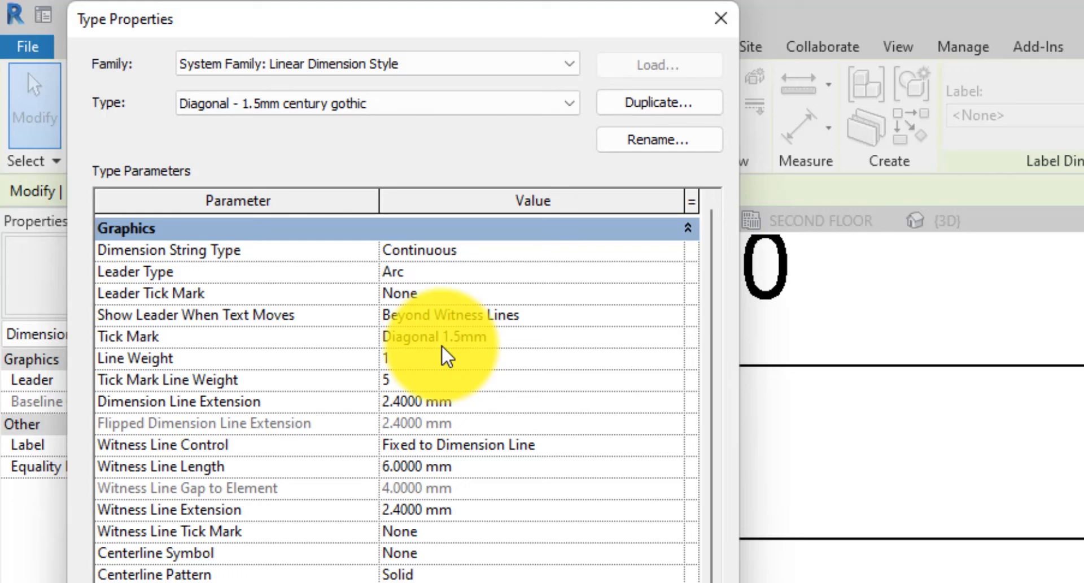
pyautogui.click(600, 353)
pyautogui.click(654, 339)
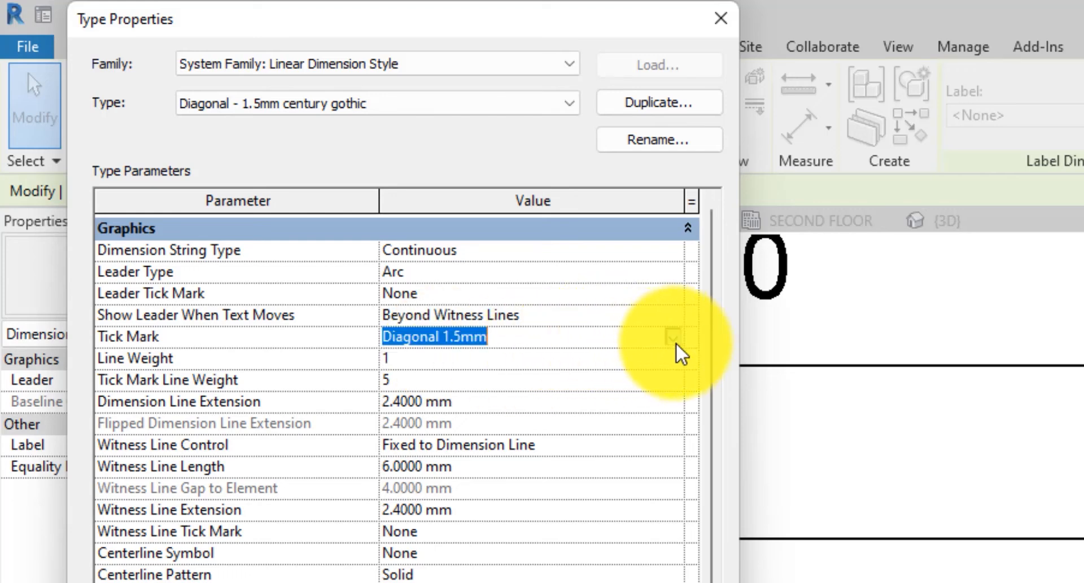
pyautogui.click(673, 337)
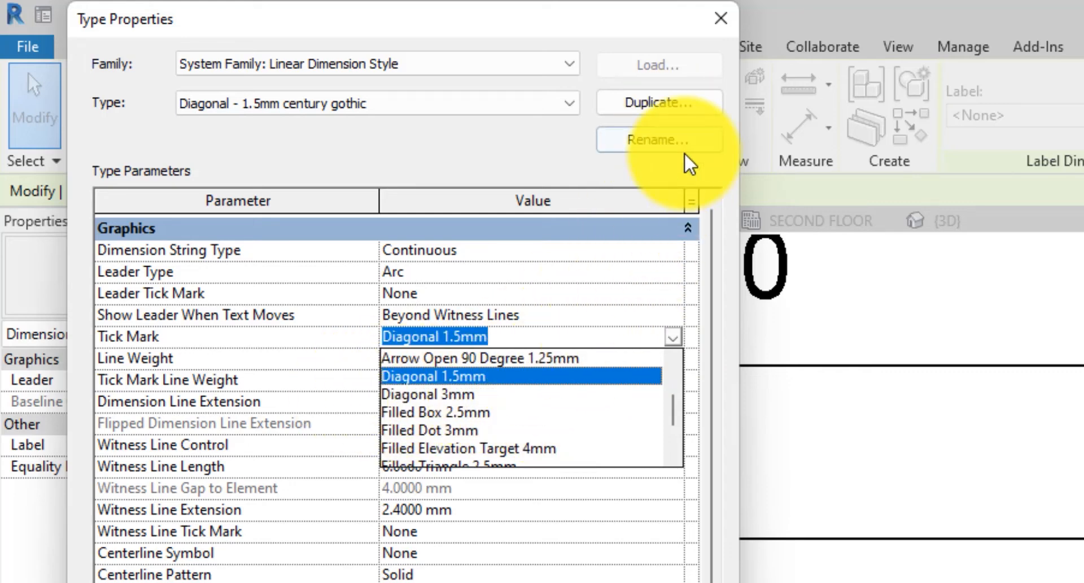
pyautogui.click(721, 18)
pyautogui.click(721, 19)
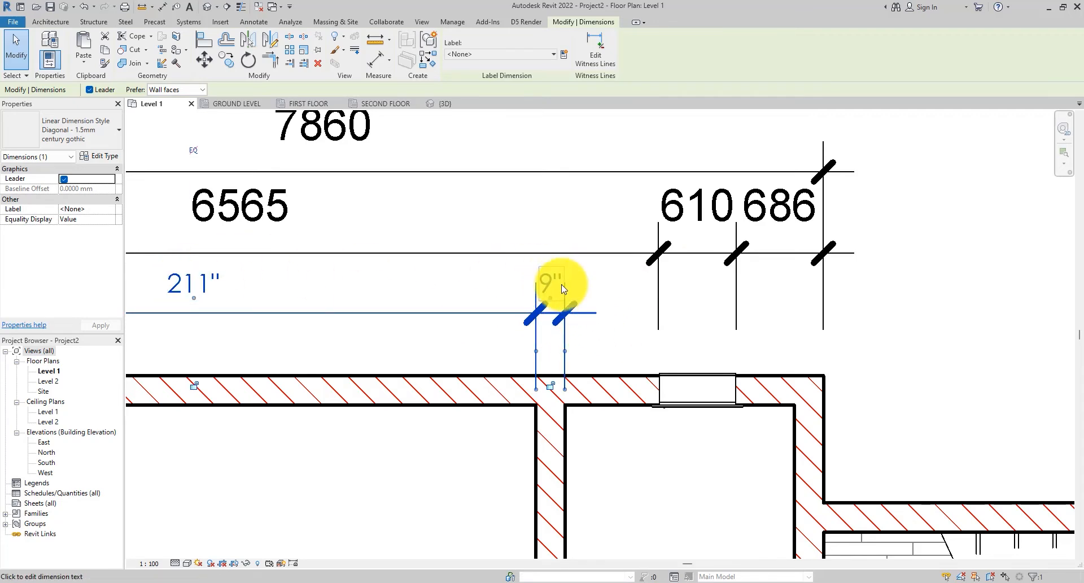
# - Set the view scale to 1:200 to compare the dimension text sizes
pyautogui.click(149, 563)
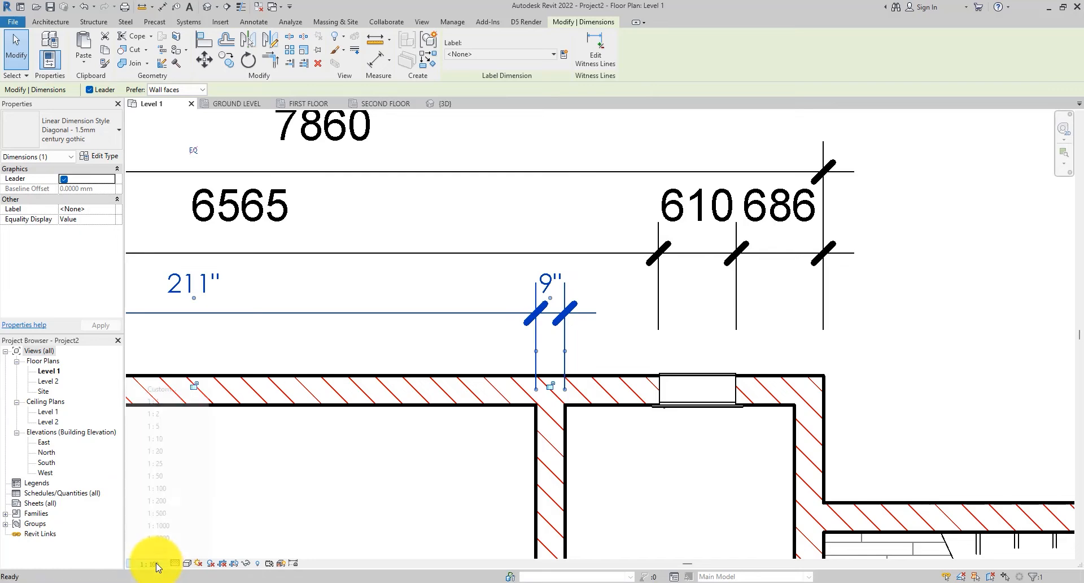
pyautogui.click(167, 501)
pyautogui.press('Escape')
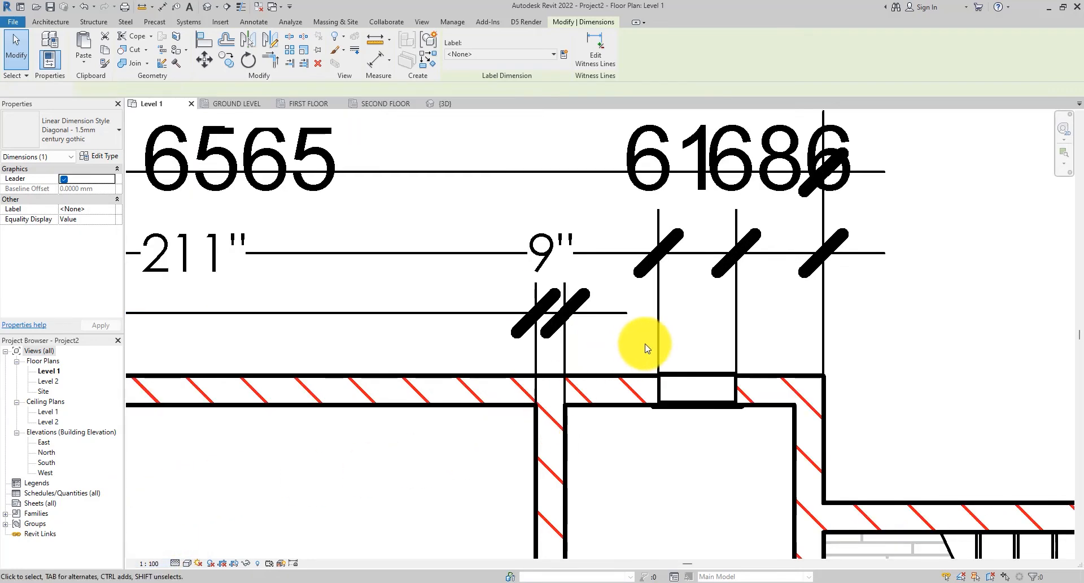
pyautogui.scroll(-2, 638, 343)
pyautogui.click(597, 323)
pyautogui.scroll(3, 598, 316)
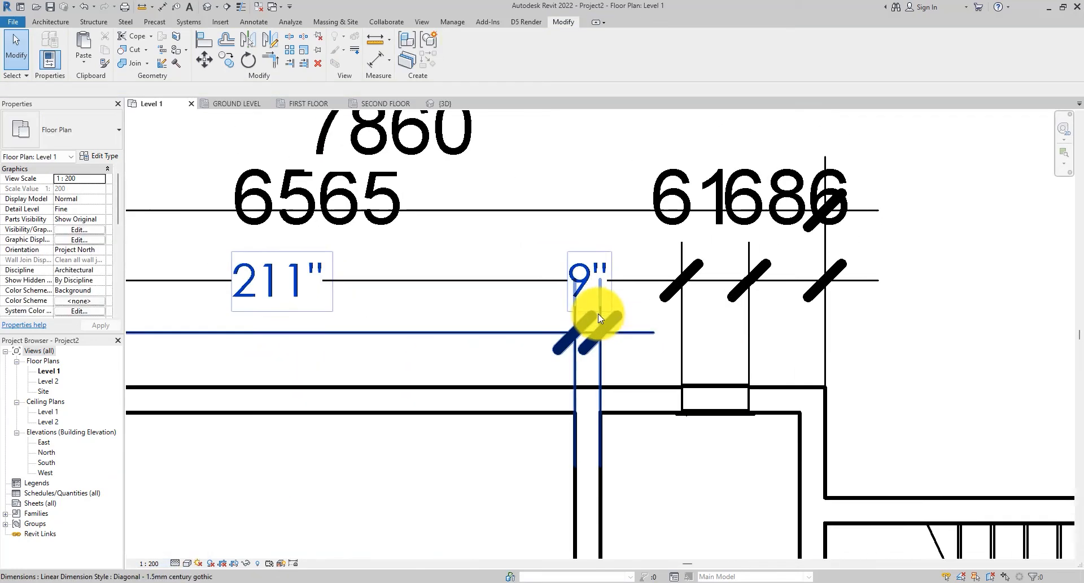
pyautogui.scroll(-3, 594, 329)
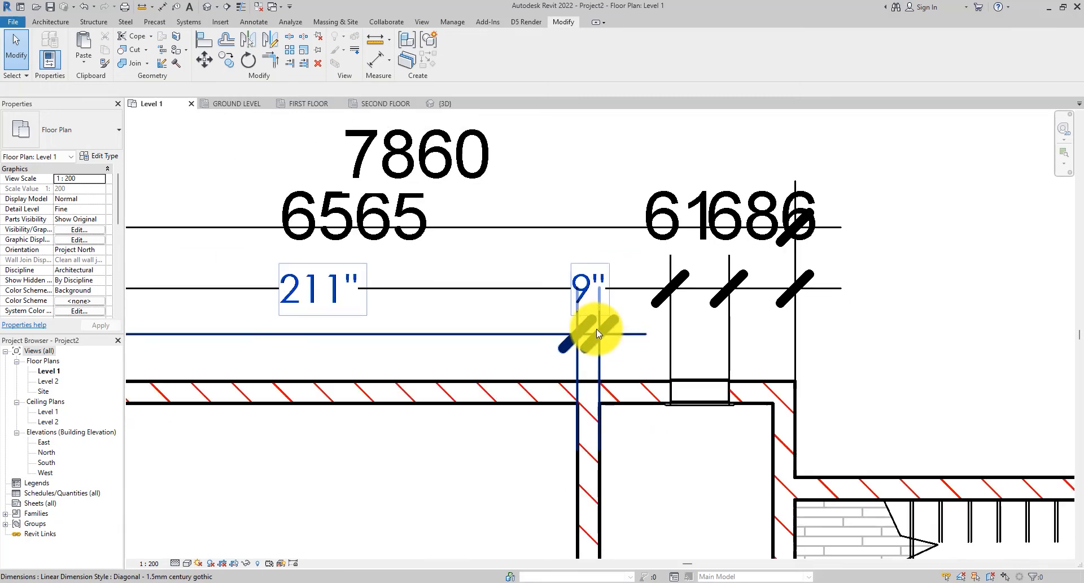
# - Set the selected dimension type's units format to use project settings
pyautogui.scroll(2, 594, 332)
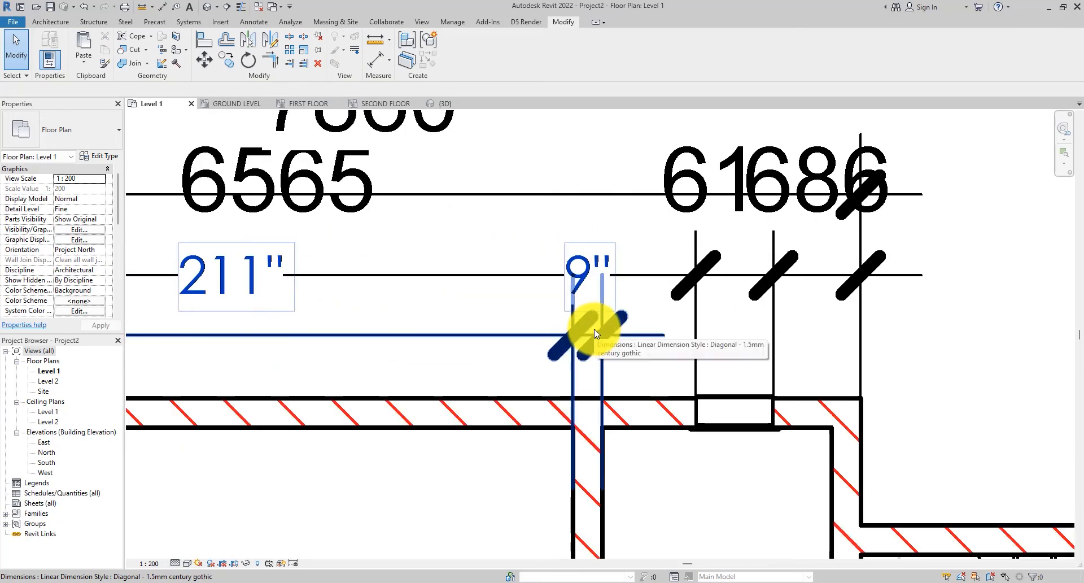
pyautogui.scroll(-1, 594, 332)
pyautogui.click(566, 337)
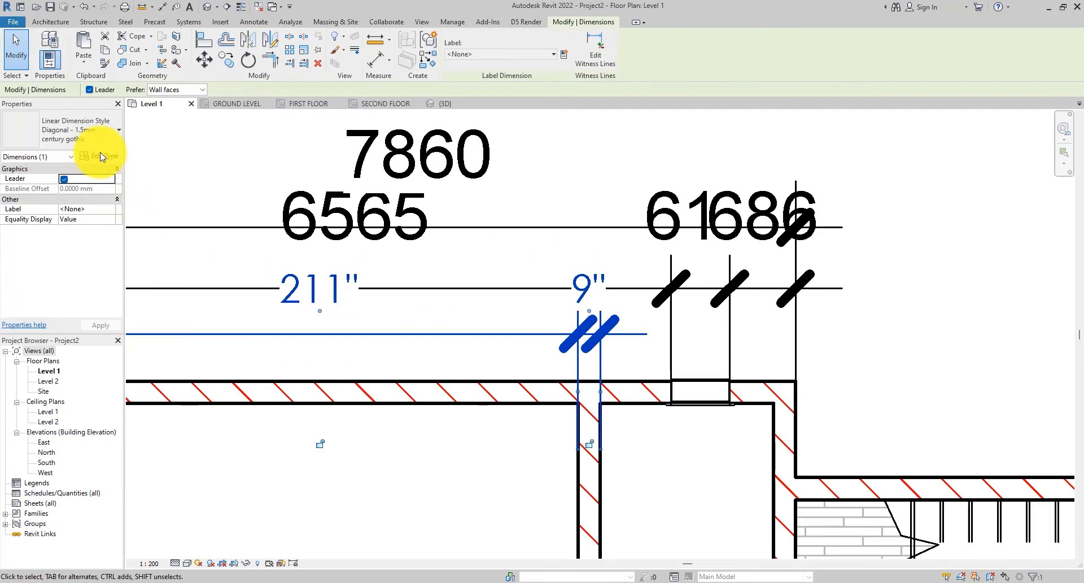
pyautogui.click(91, 154)
pyautogui.scroll(-6, 346, 339)
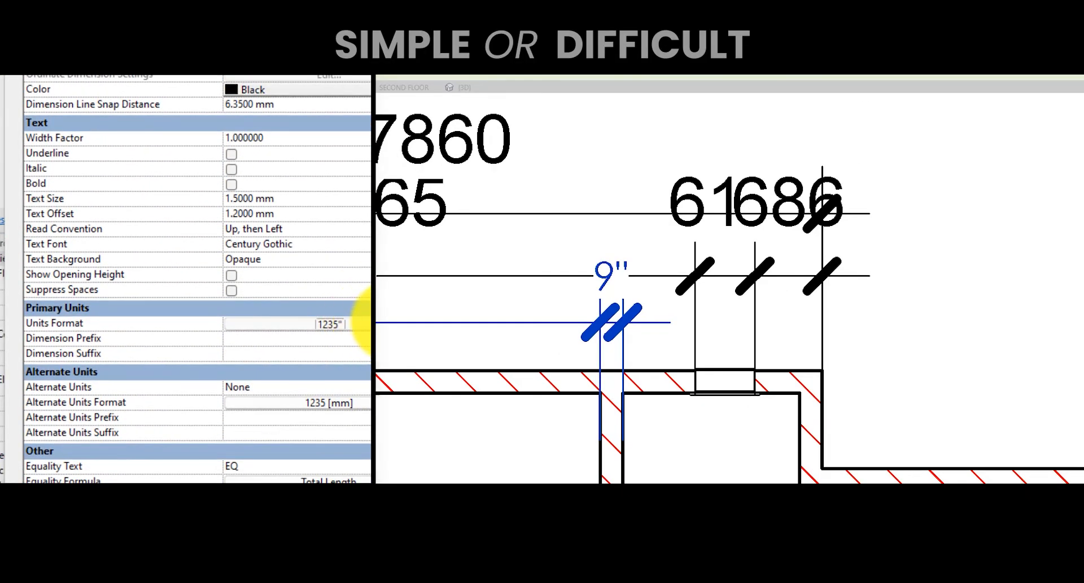
pyautogui.click(347, 327)
pyautogui.click(93, 135)
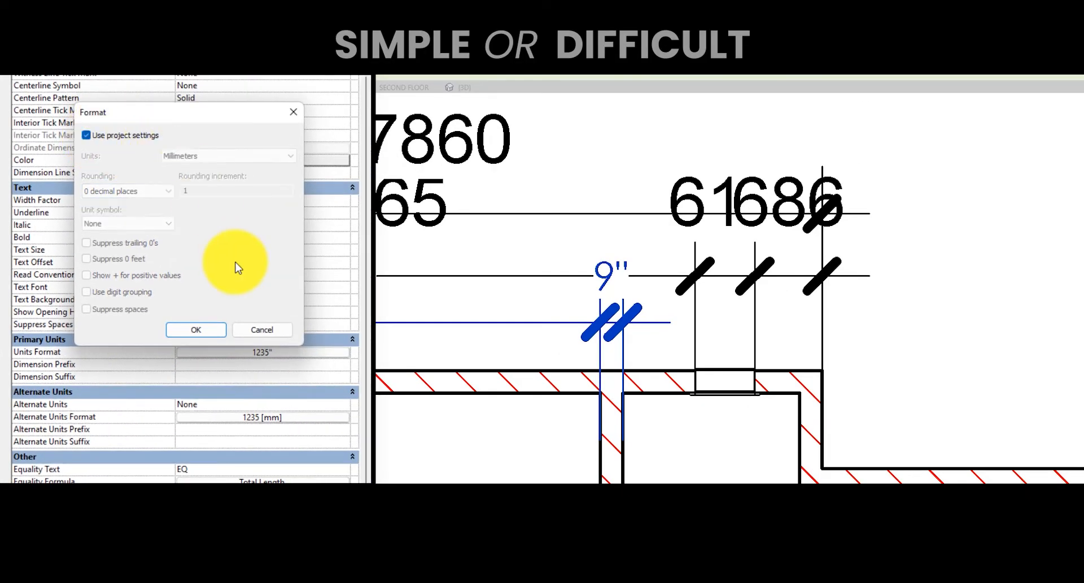
pyautogui.click(196, 330)
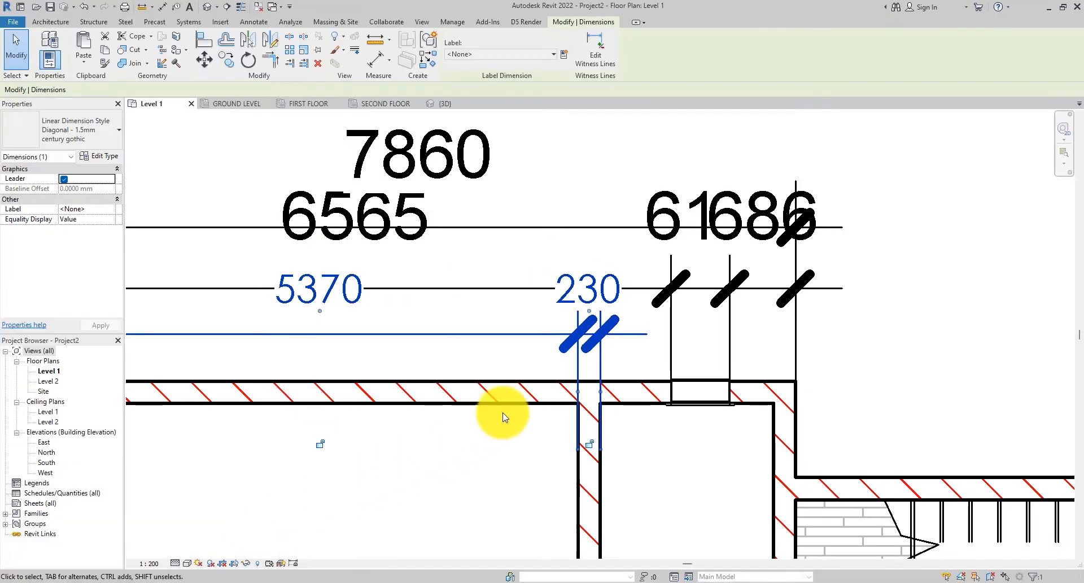
pyautogui.scroll(-3, 508, 395)
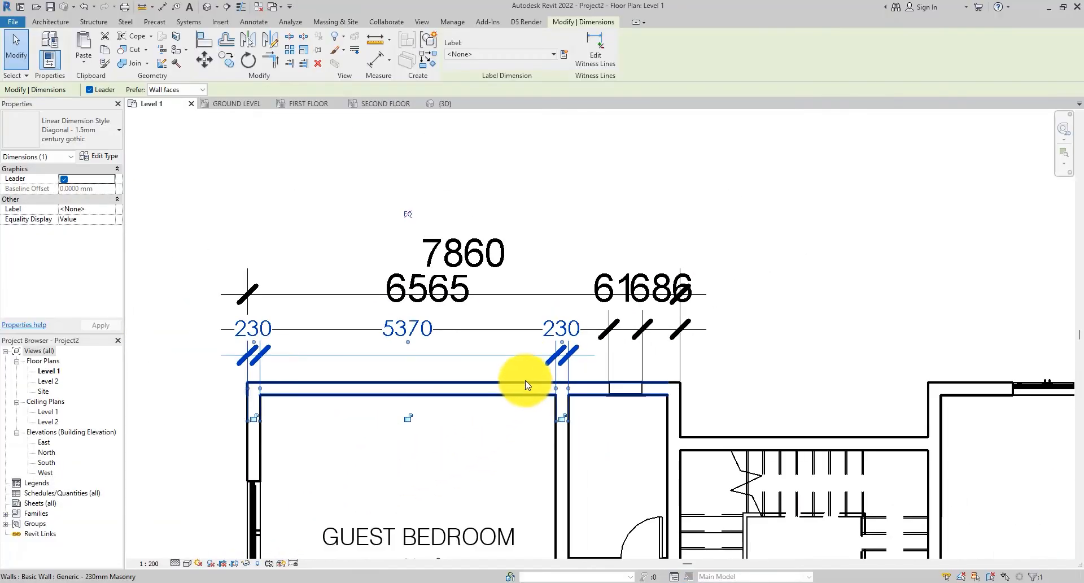
# - Delete the older overall dimension strings above the guest bedroom wall
pyautogui.press('Escape')
pyautogui.click(480, 321)
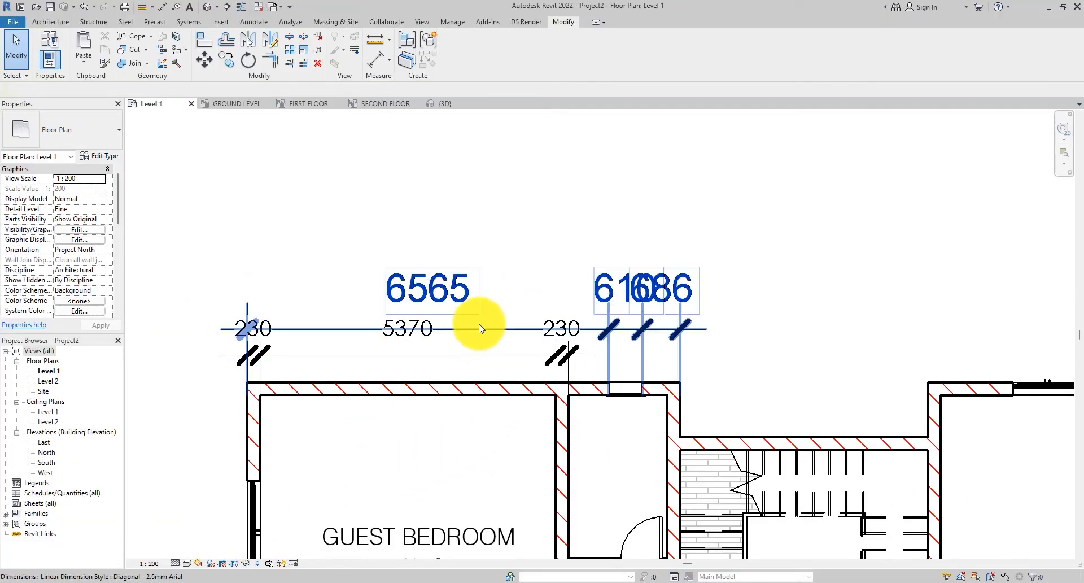
pyautogui.press('Delete')
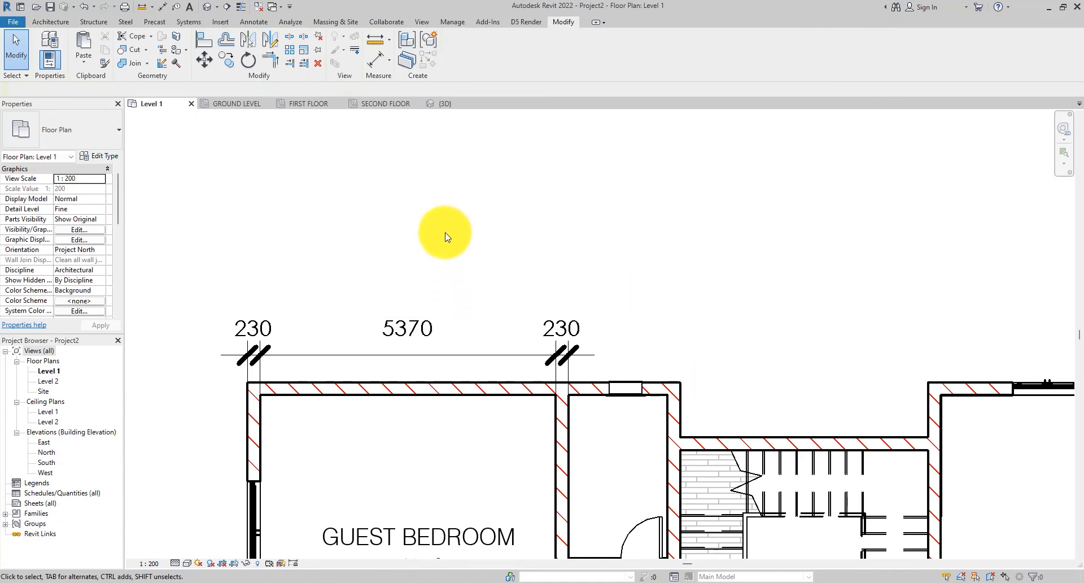
# - Move the remaining wall dimension string slightly upward, away from the wall
pyautogui.click(455, 354)
pyautogui.moveTo(455, 355); pyautogui.dragTo(476, 323)
pyautogui.press('Escape')
pyautogui.scroll(1, 485, 321)
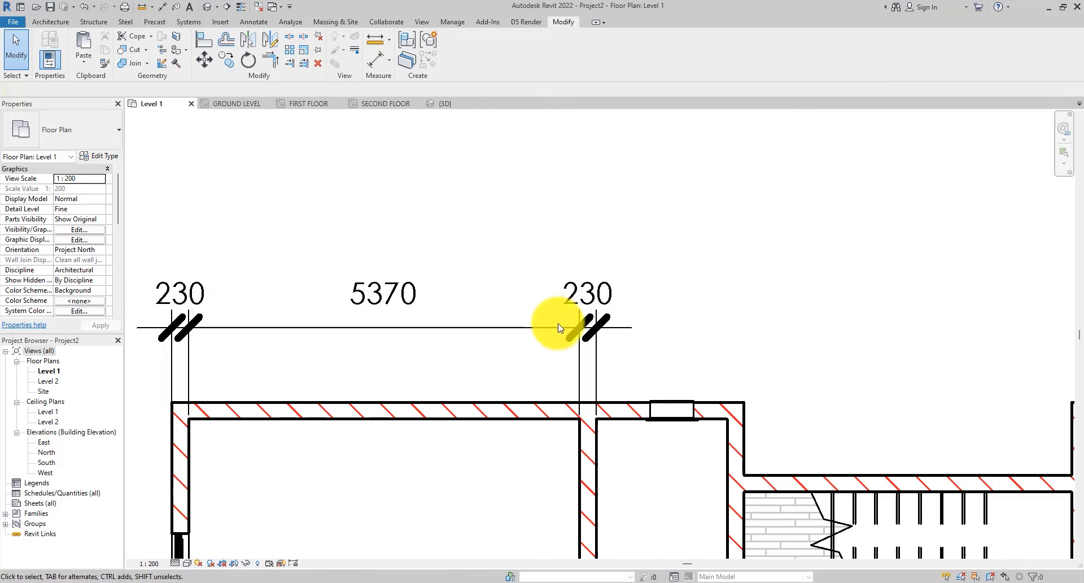
# - Duplicate the Diagonal 1.5mm arrowhead type under the name Diagonal 1mm
pyautogui.click(584, 327)
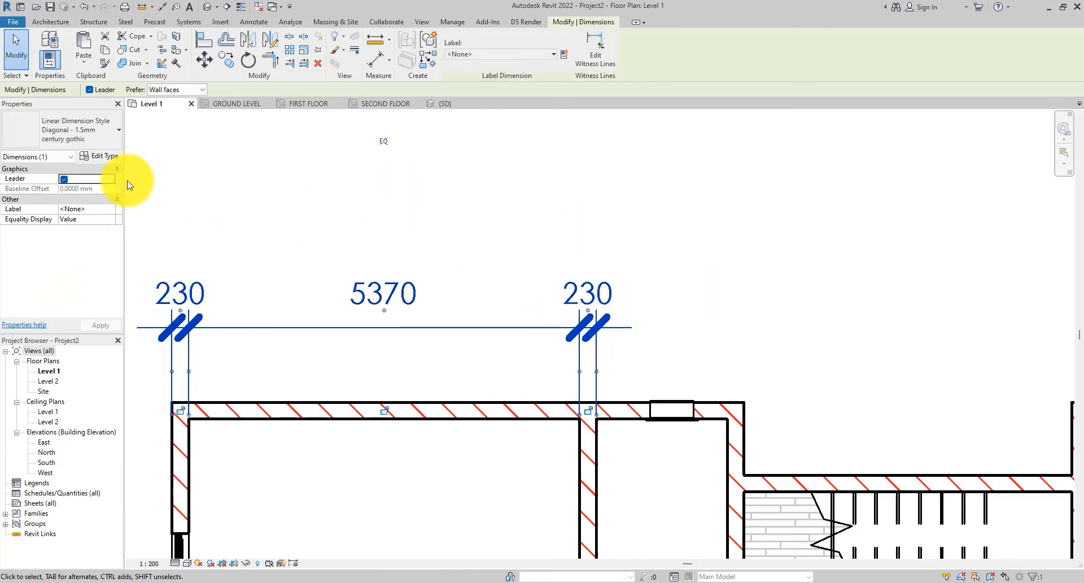
pyautogui.click(103, 158)
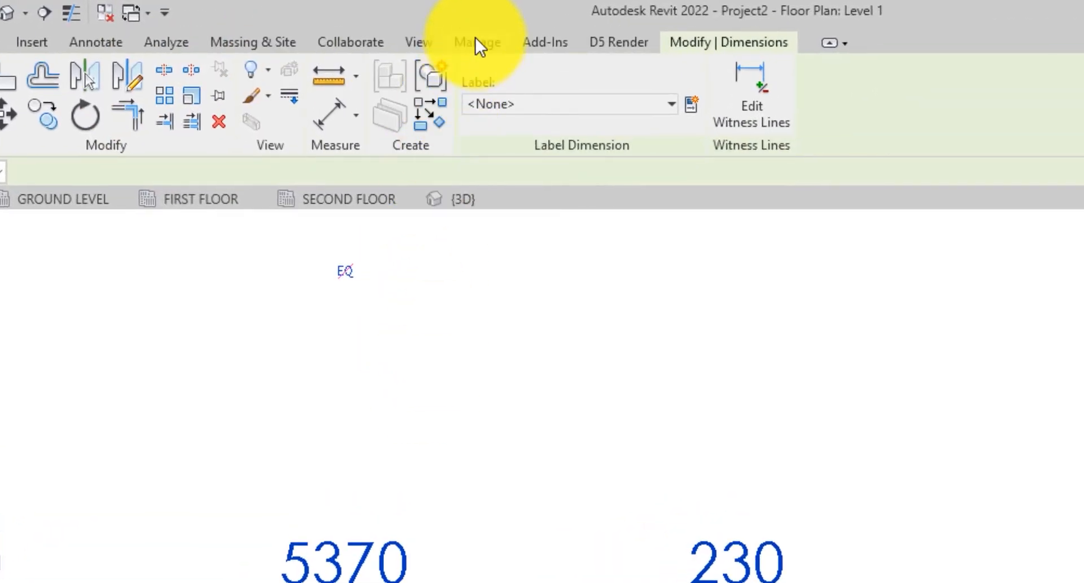
pyautogui.click(476, 42)
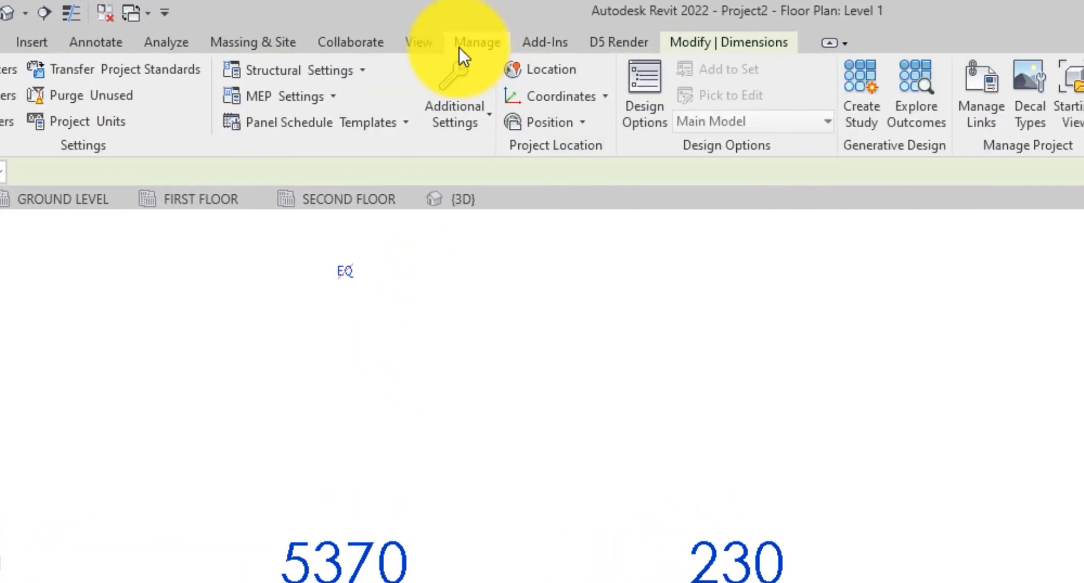
pyautogui.click(462, 125)
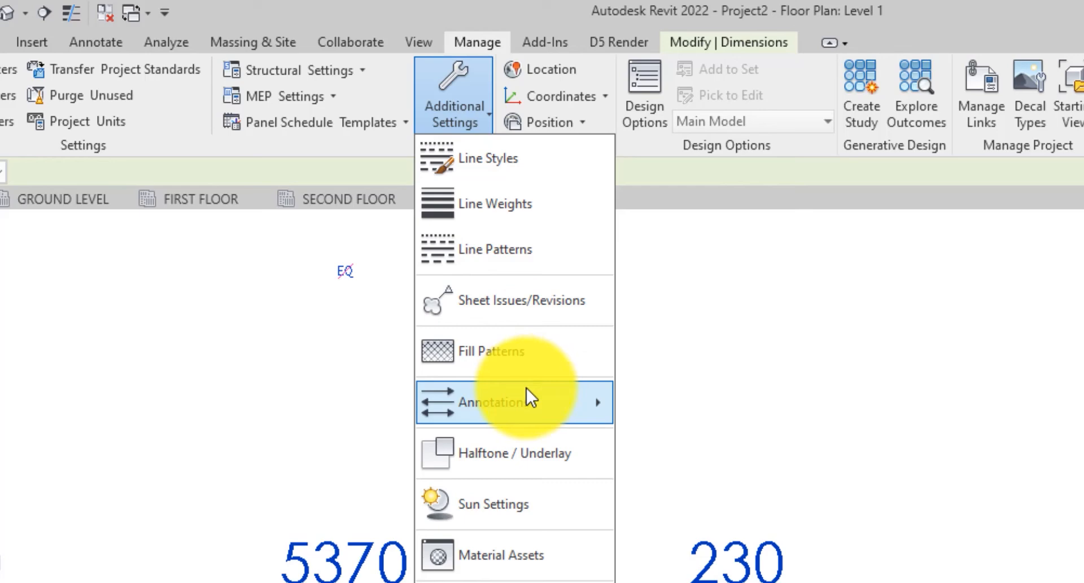
pyautogui.moveTo(526, 389)
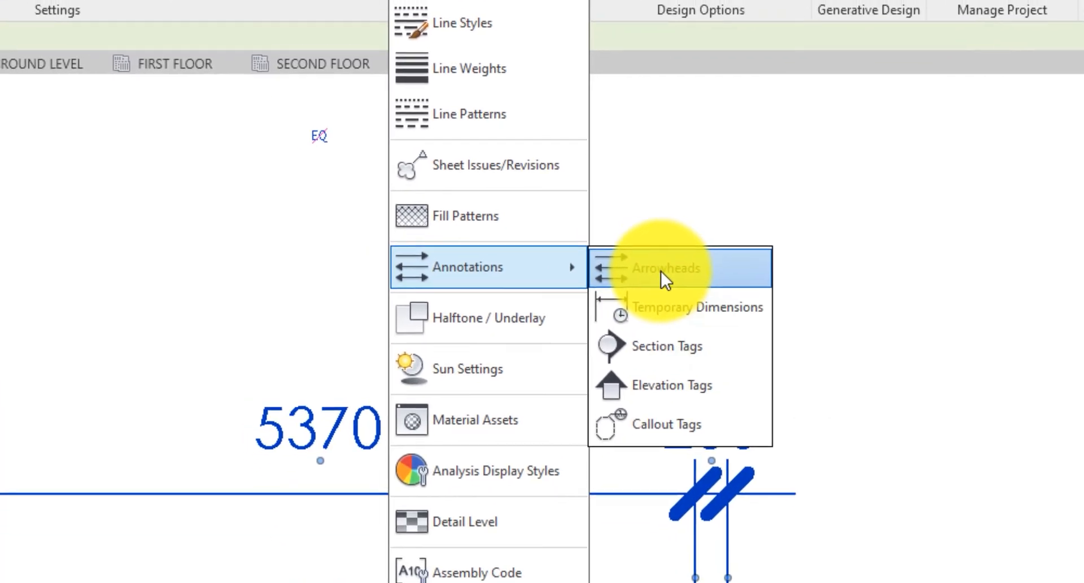
pyautogui.click(678, 404)
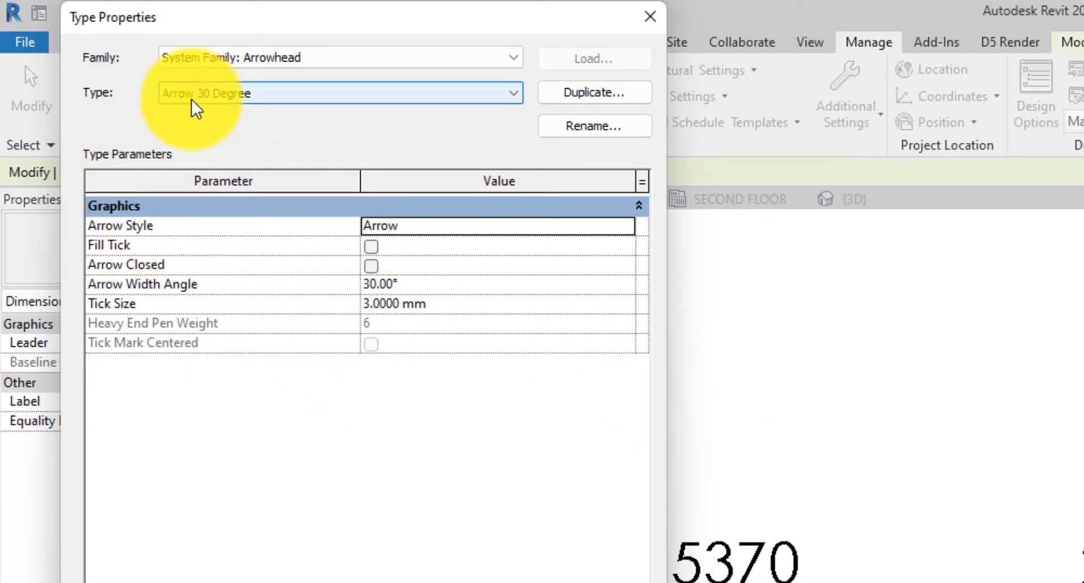
pyautogui.click(260, 101)
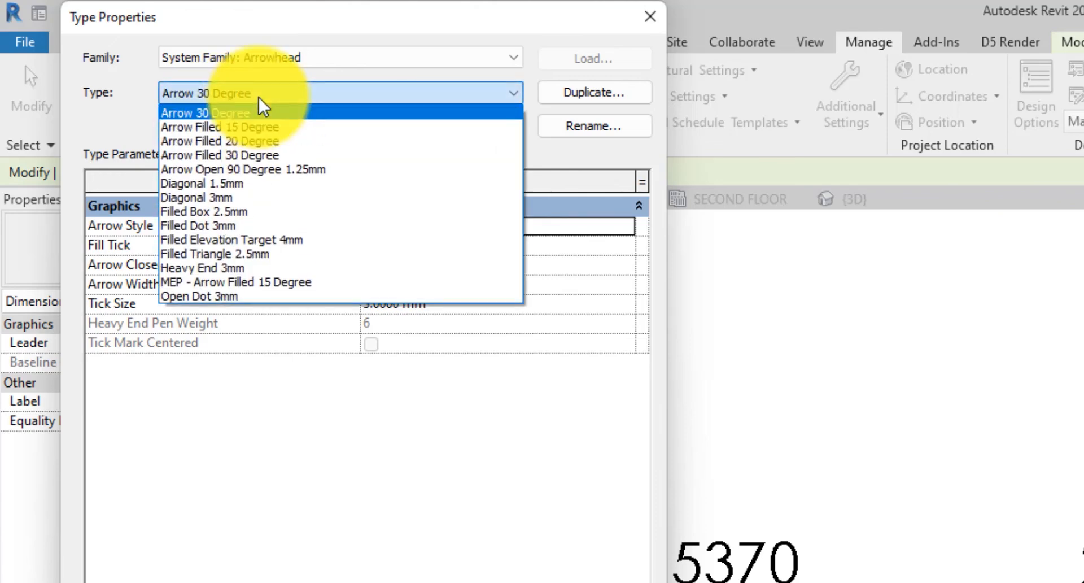
pyautogui.click(243, 183)
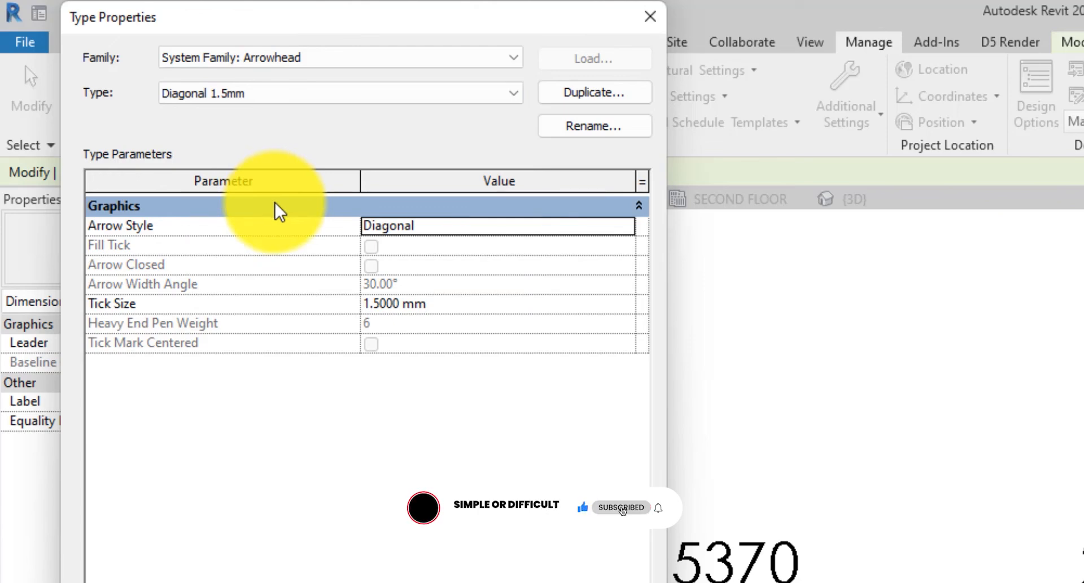
pyautogui.click(606, 97)
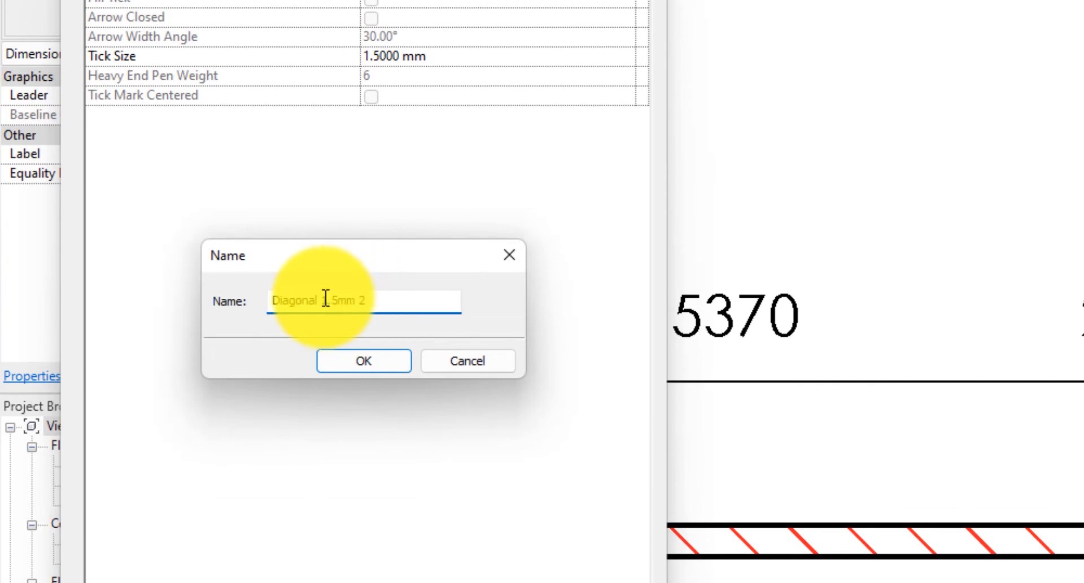
pyautogui.moveTo(321, 411); pyautogui.dragTo(340, 412)
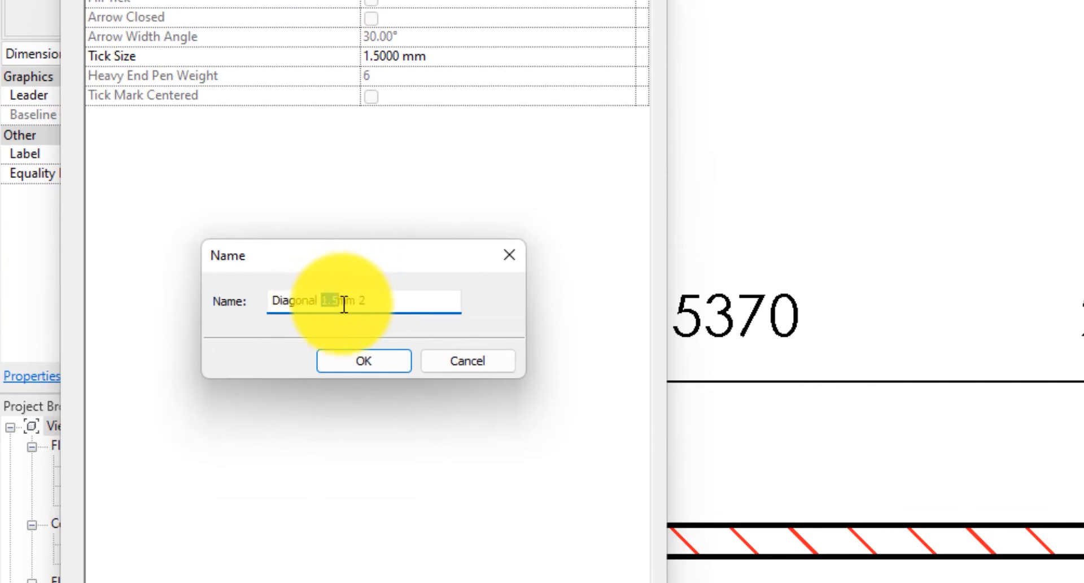
pyautogui.click(327, 301)
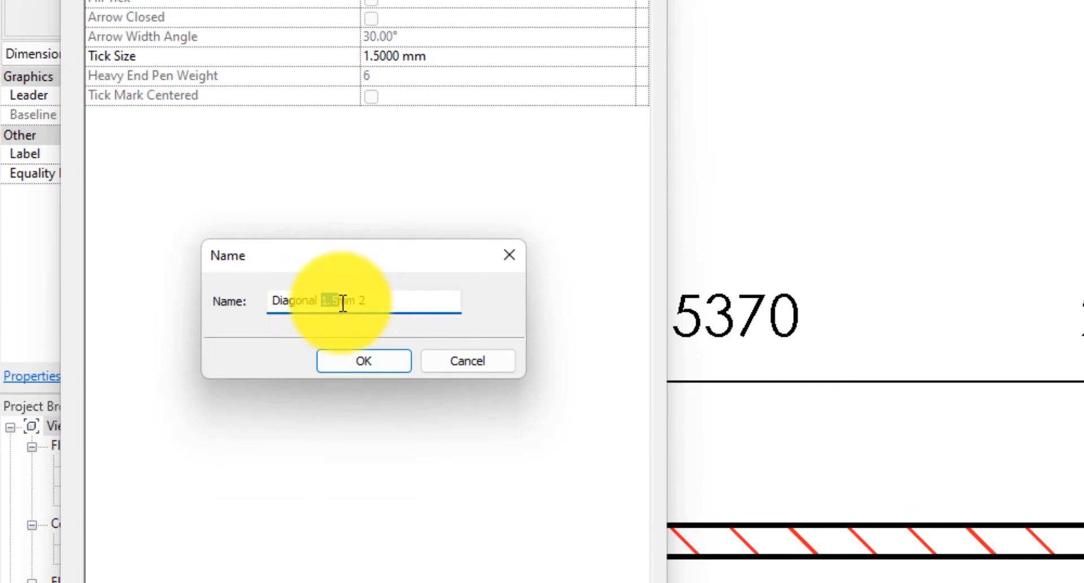
pyautogui.write('1')
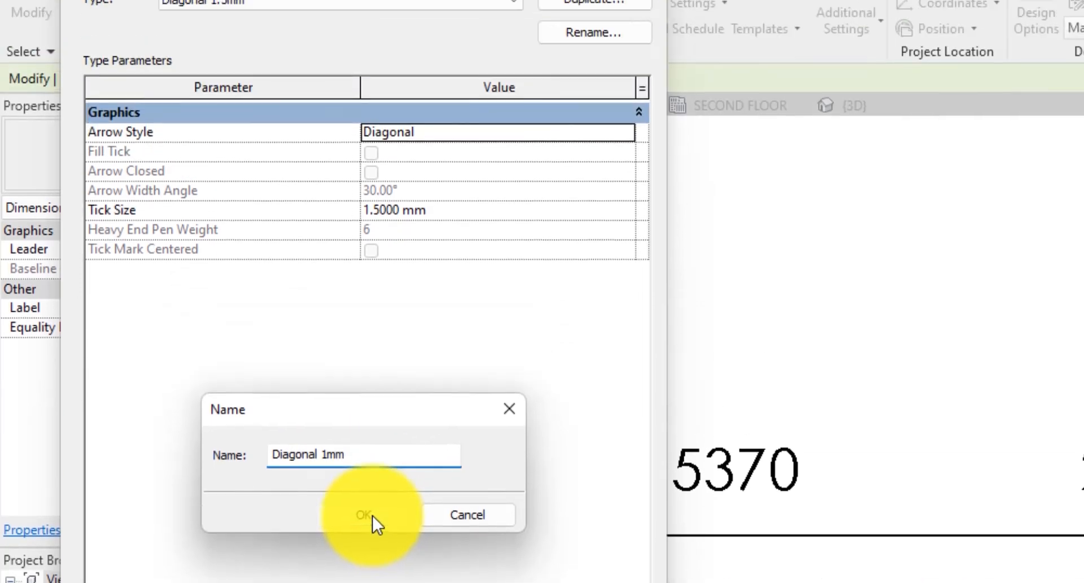
pyautogui.click(375, 364)
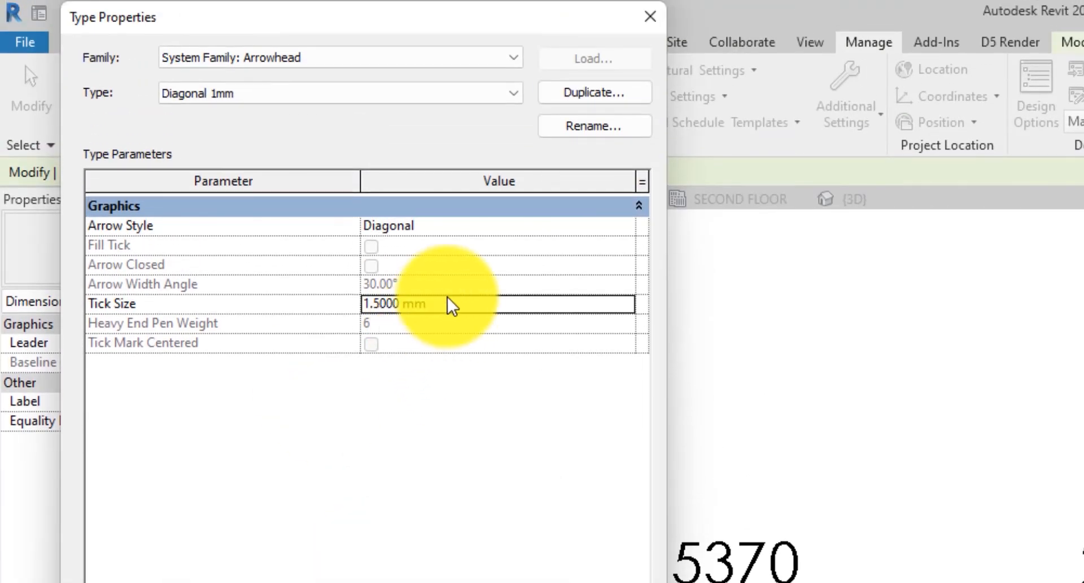
# - Set the Diagonal 1mm arrowhead's tick size to 1 mm and confirm
pyautogui.write('1')
pyautogui.click(540, 449)
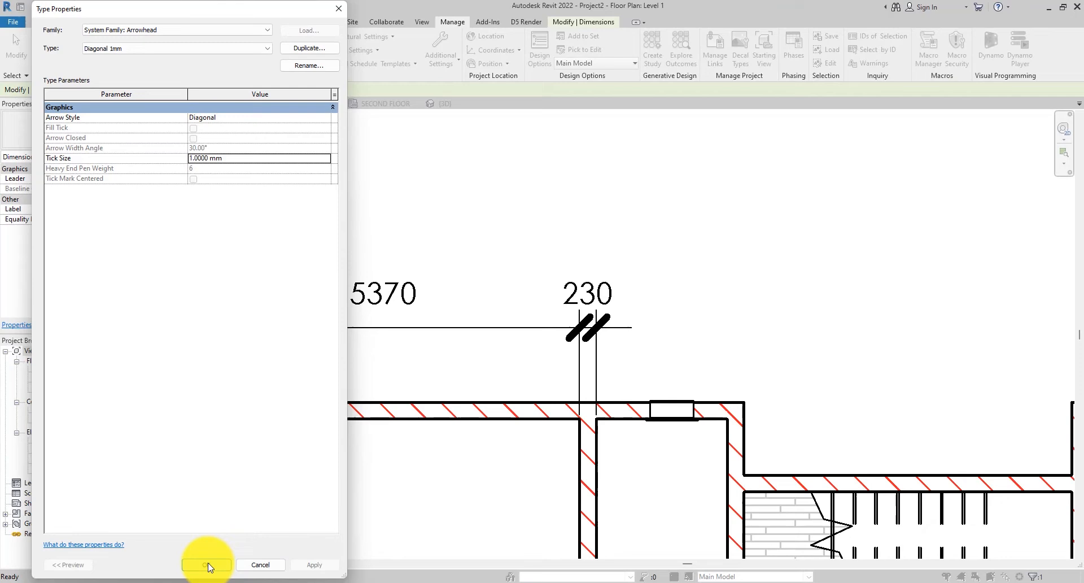
pyautogui.click(208, 563)
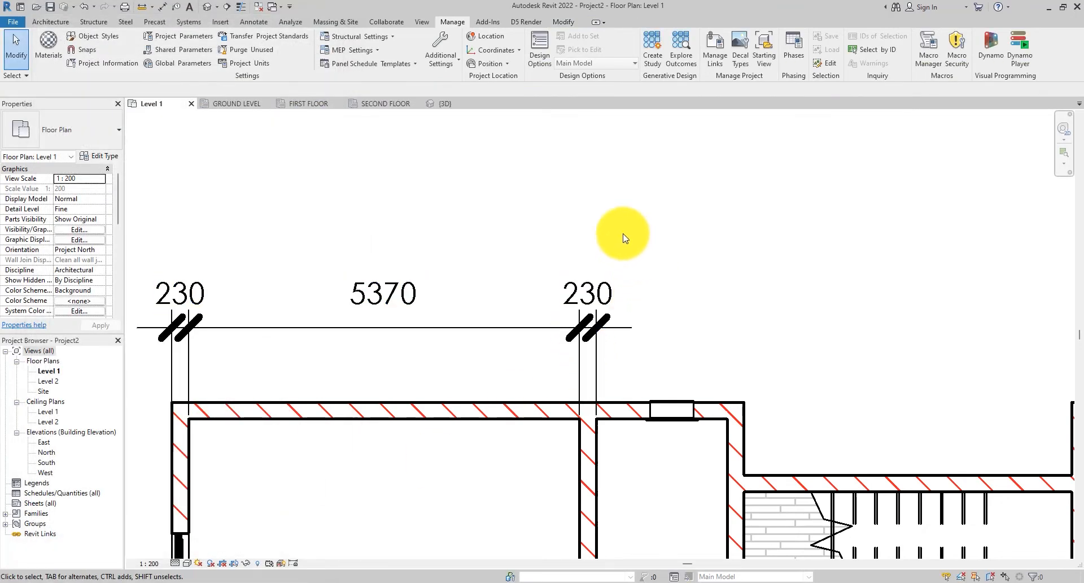
# - Change the wall dimension type's tick mark to Diagonal 1mm and close the Type Properties dialog
pyautogui.scroll(-2, 630, 263)
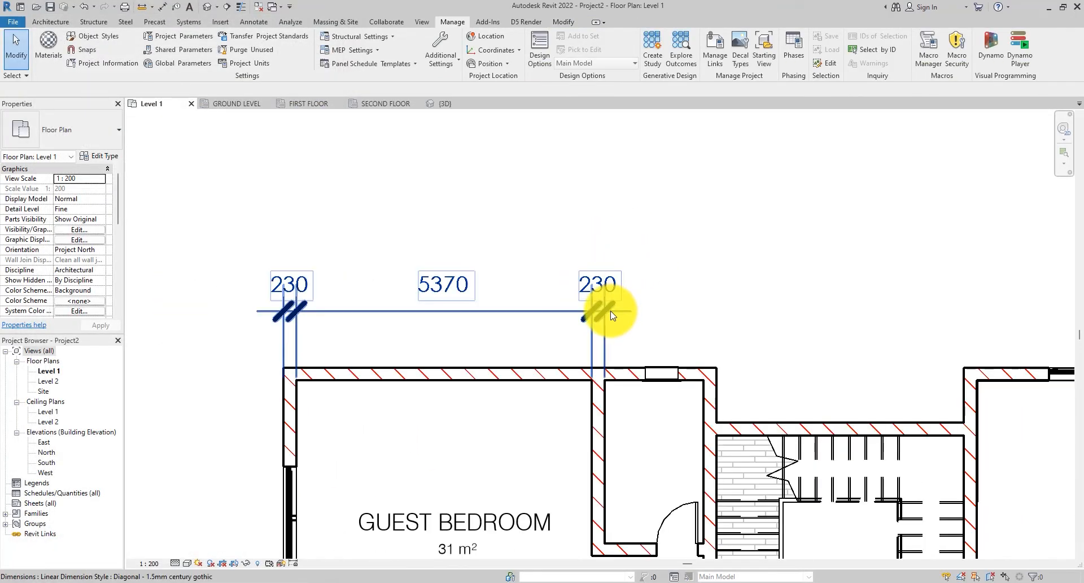
pyautogui.scroll(2, 616, 311)
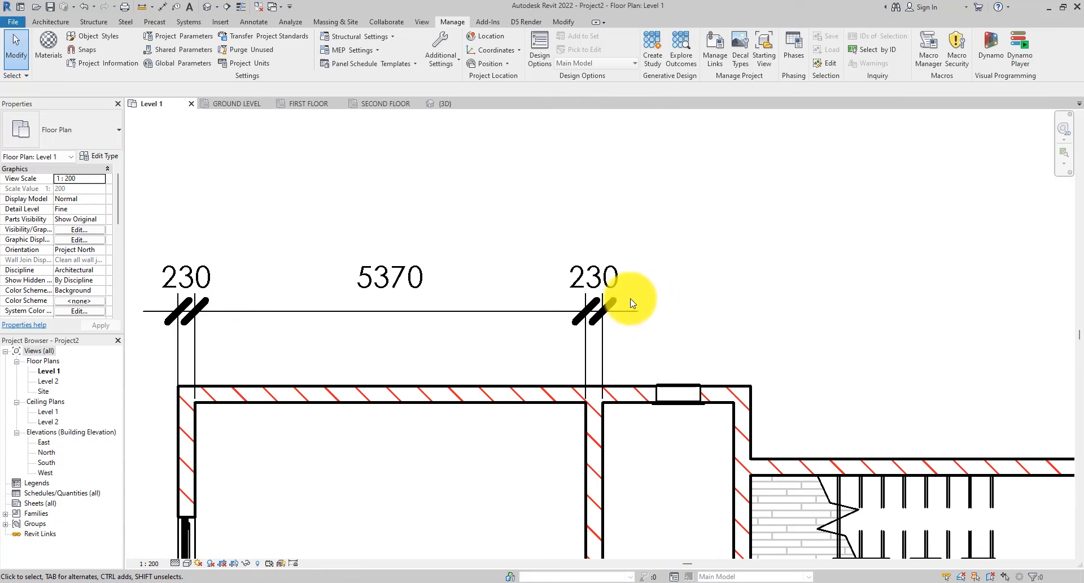
pyautogui.click(653, 306)
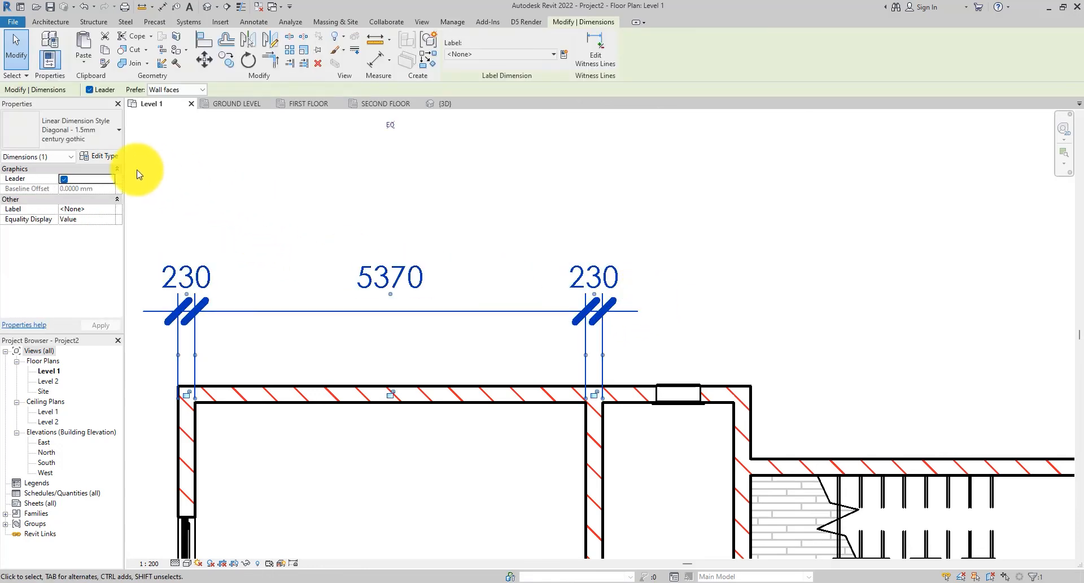
pyautogui.click(107, 158)
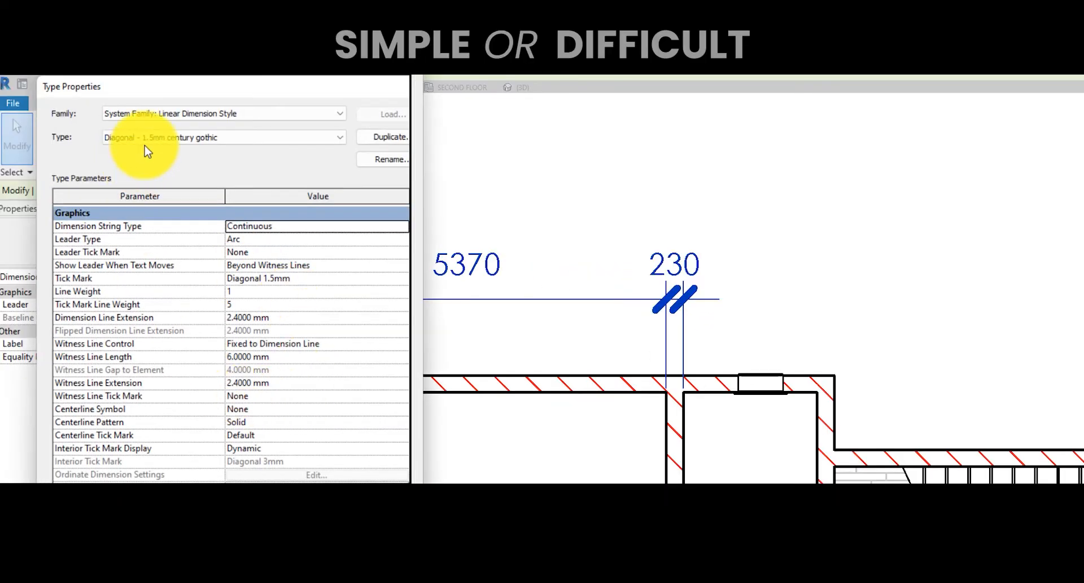
pyautogui.moveTo(199, 97); pyautogui.dragTo(166, 97)
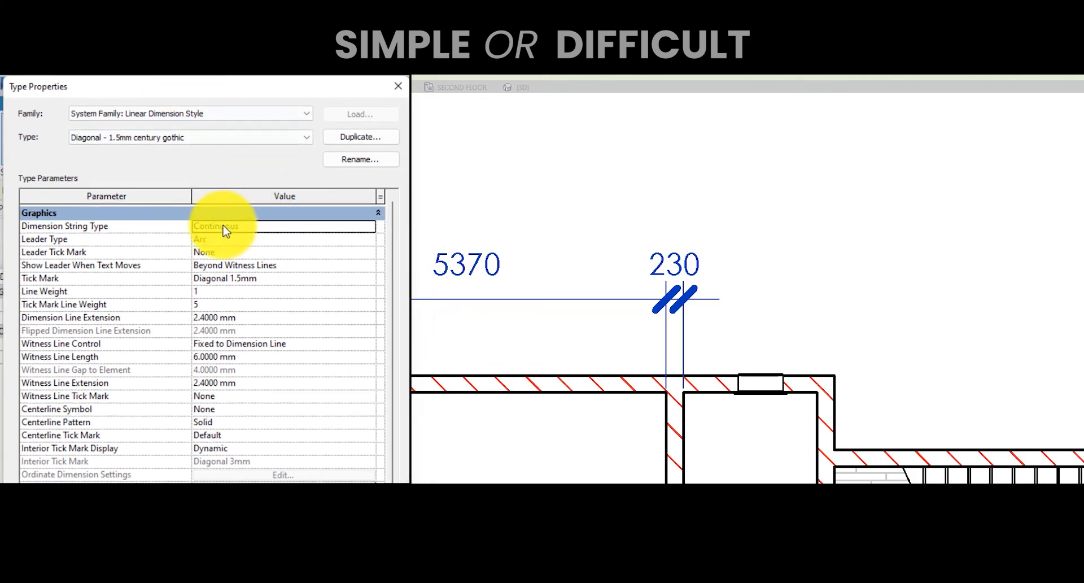
pyautogui.click(334, 280)
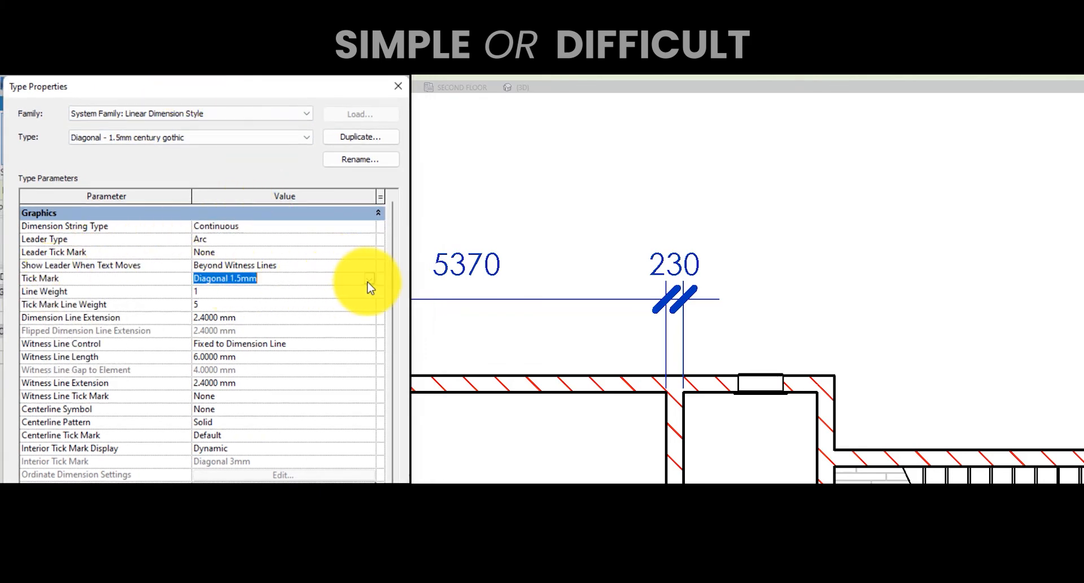
pyautogui.click(369, 280)
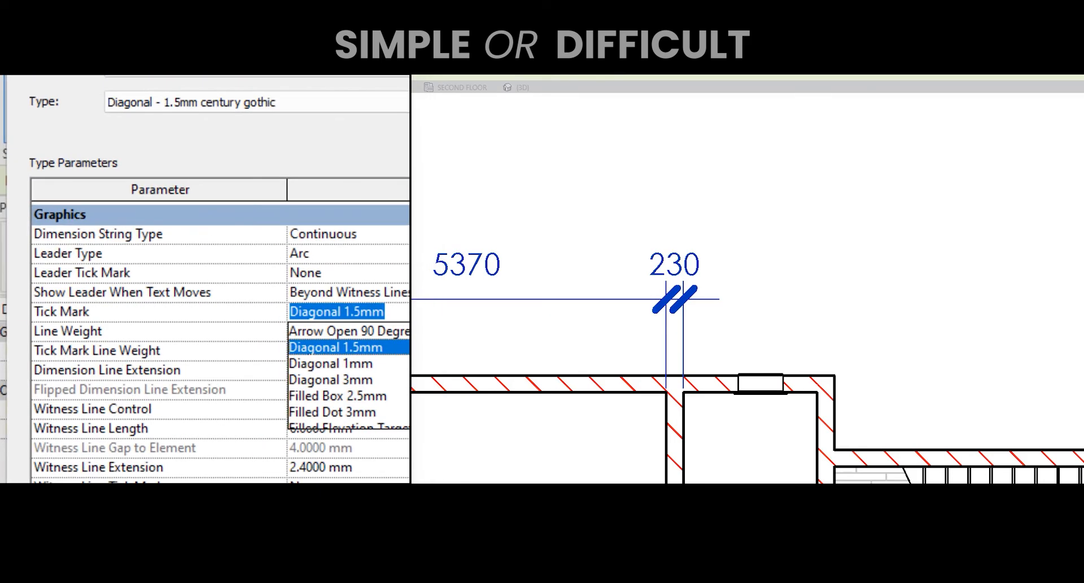
pyautogui.click(362, 363)
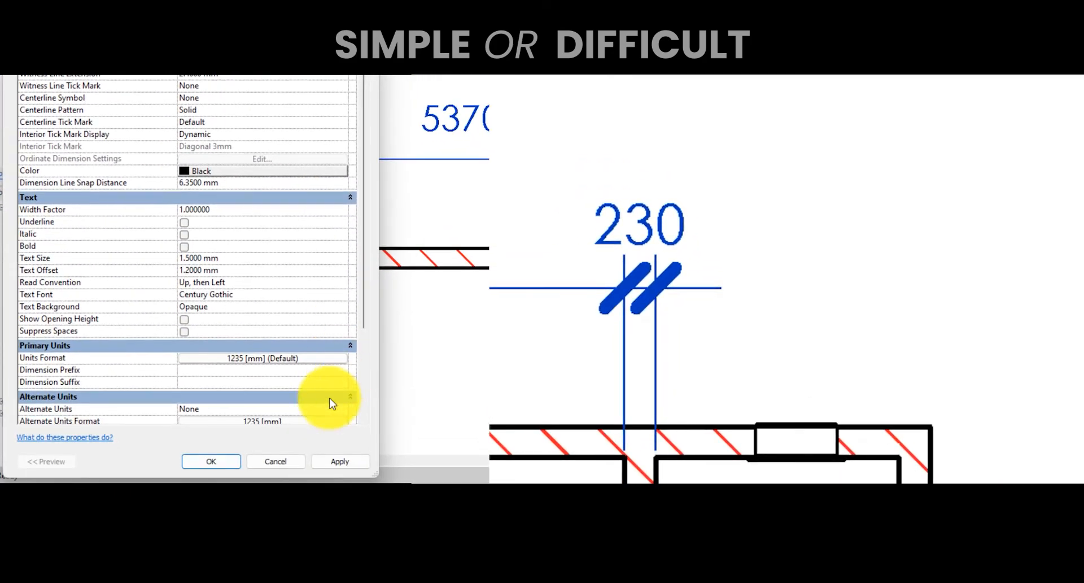
pyautogui.click(336, 461)
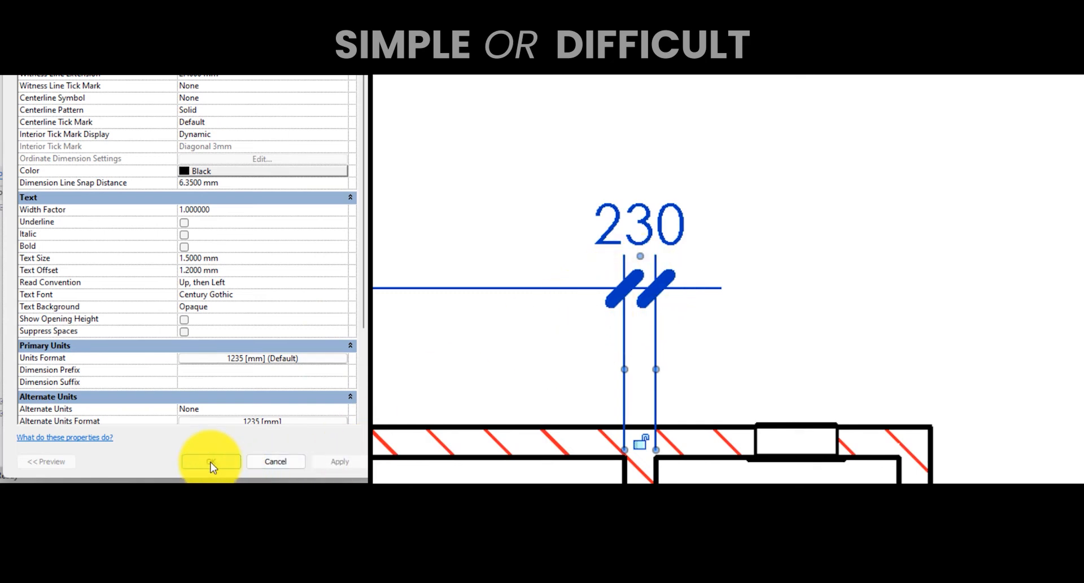
pyautogui.scroll(6, 141, 195)
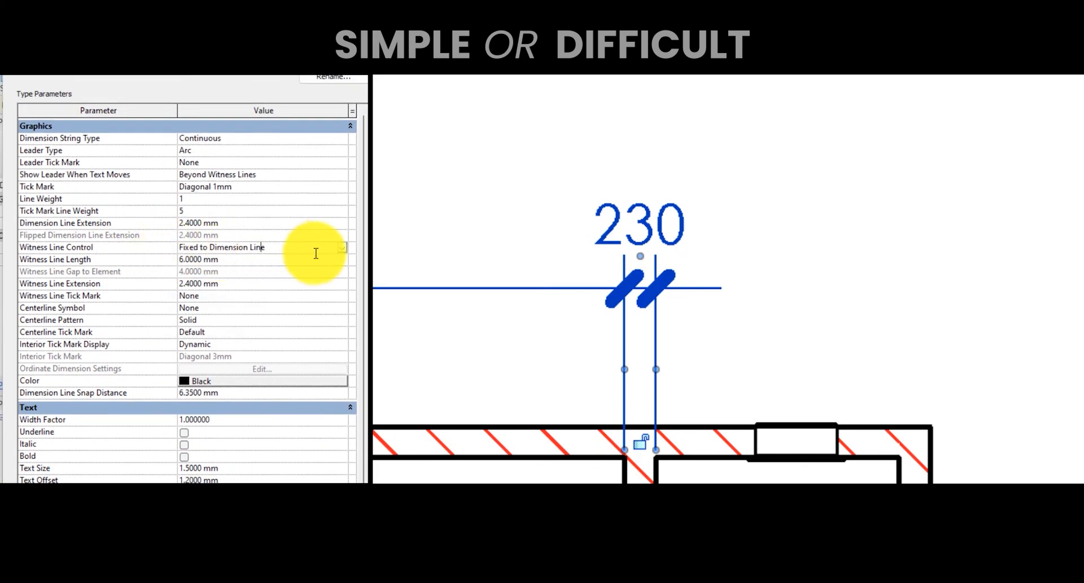
pyautogui.click(337, 248)
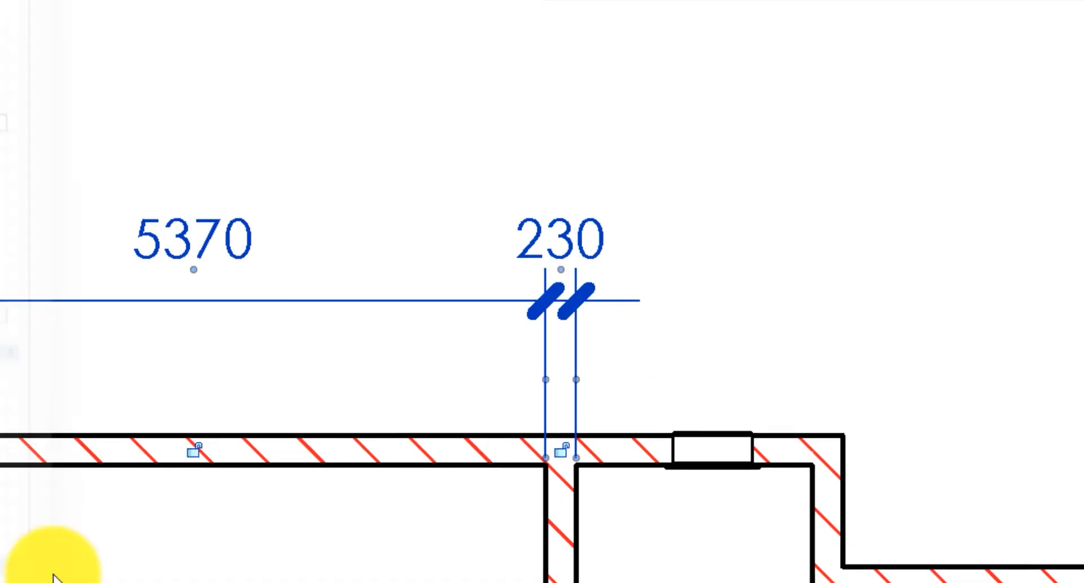
pyautogui.click(412, 140)
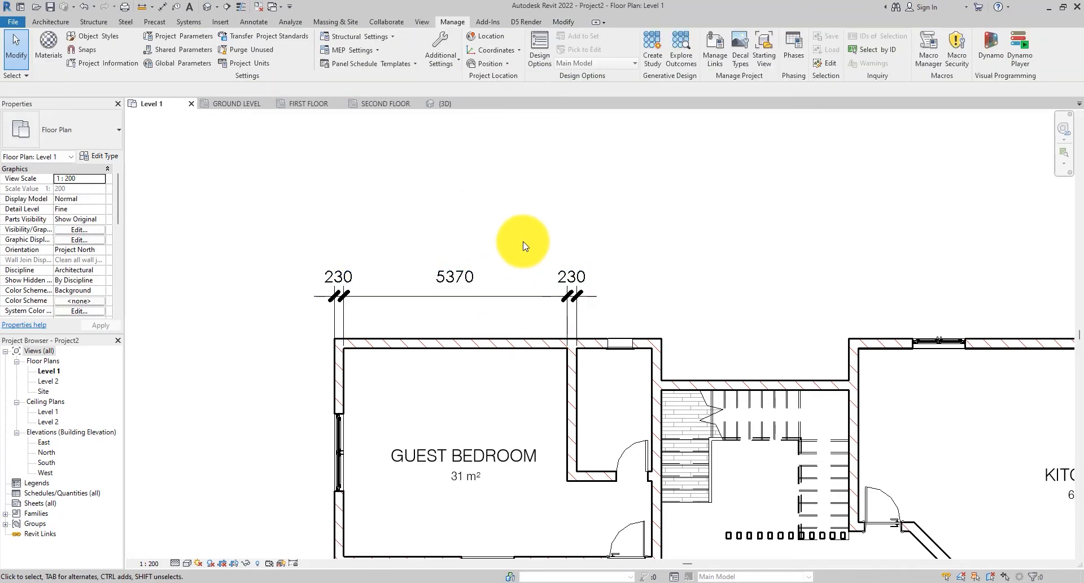
# - Zoom in on the wall dimension string to inspect its tick marks
pyautogui.scroll(4, 340, 283)
pyautogui.click(345, 279)
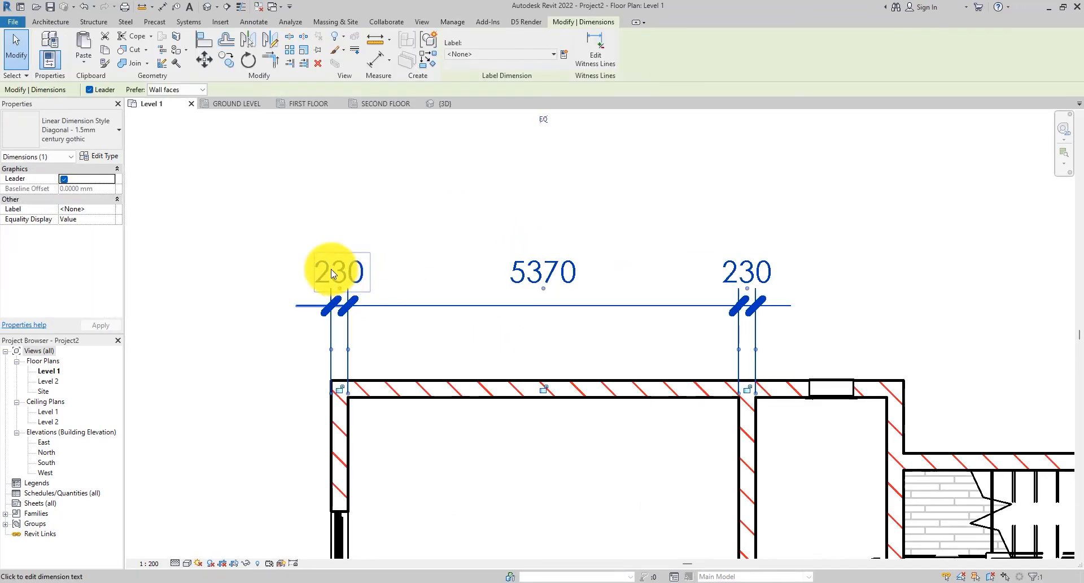
pyautogui.scroll(-3, 336, 276)
pyautogui.scroll(3, 336, 281)
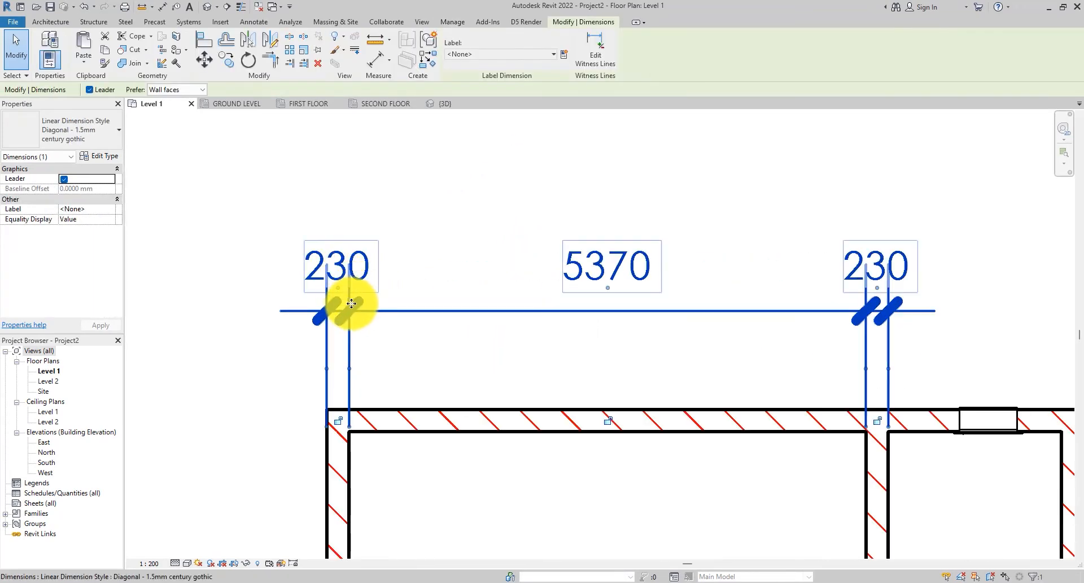
pyautogui.scroll(-2, 352, 303)
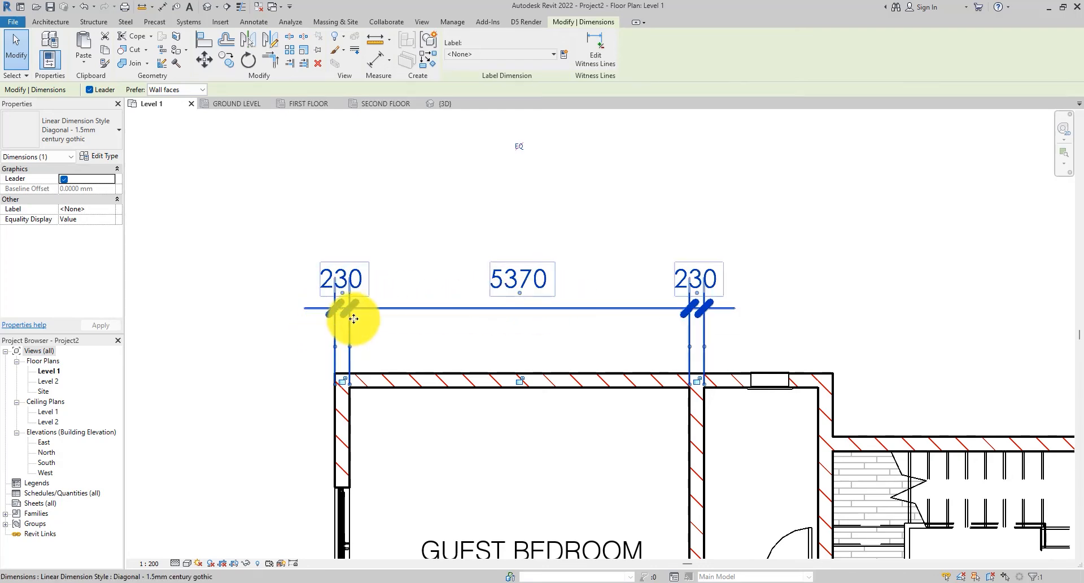
pyautogui.click(436, 243)
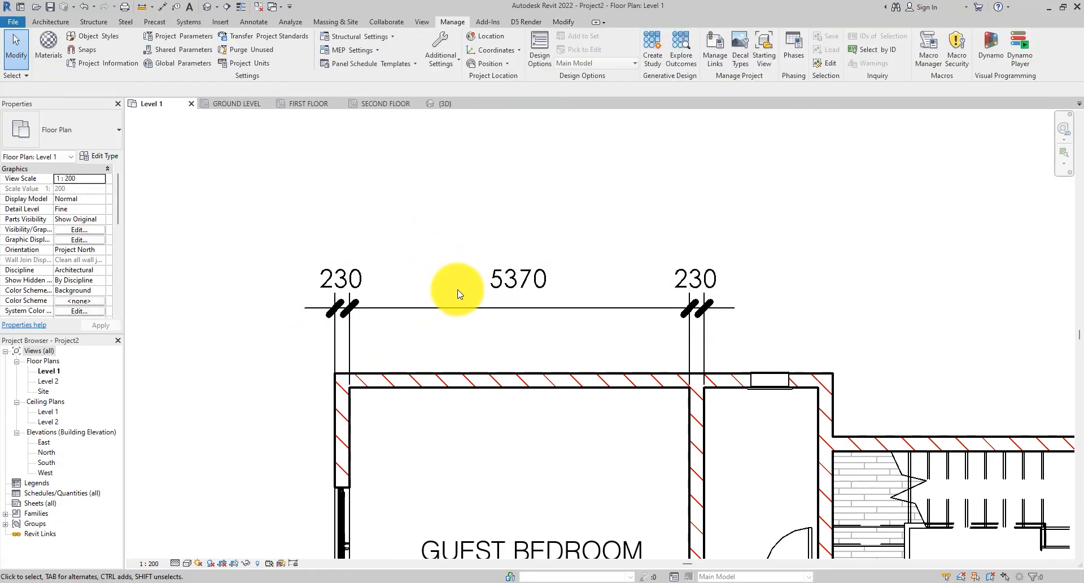
# - Create a similar wall-face dimension string across the same walls, placed above the existing one
pyautogui.click(409, 317)
pyautogui.scroll(-1, 398, 288)
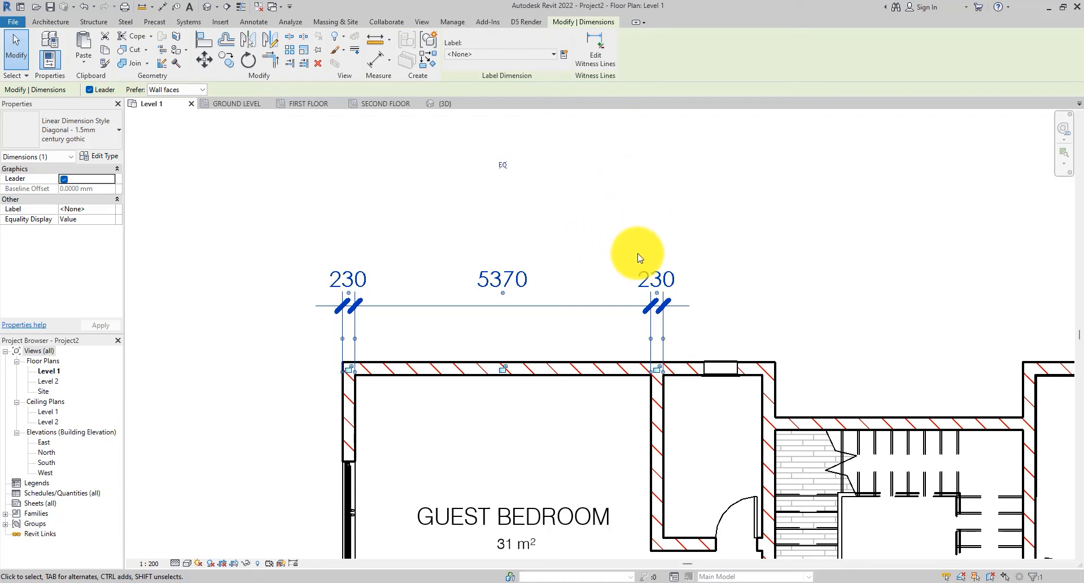
pyautogui.click(617, 224)
pyautogui.click(561, 306)
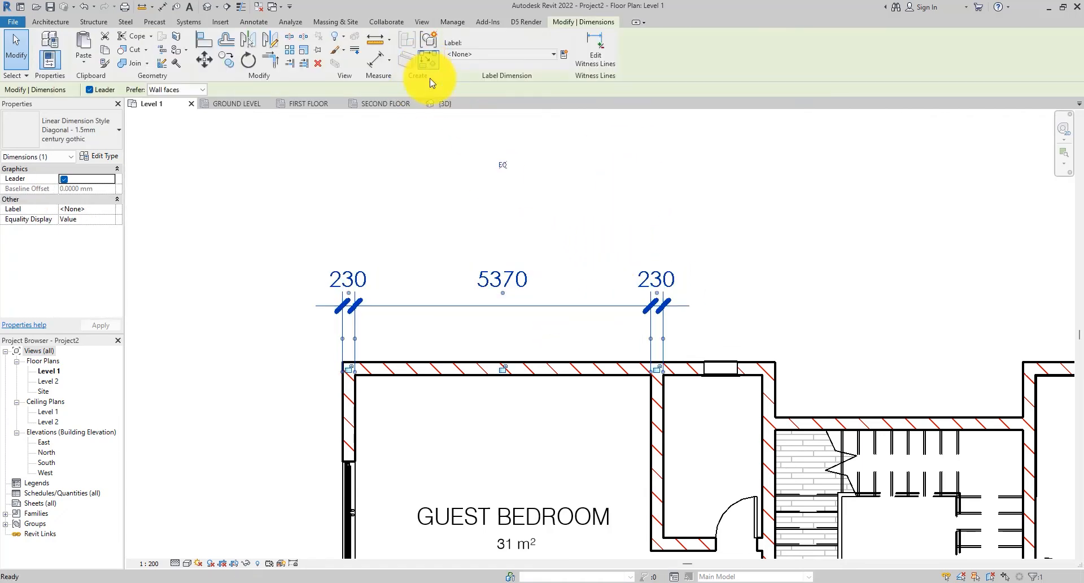
pyautogui.click(430, 61)
pyautogui.click(343, 402)
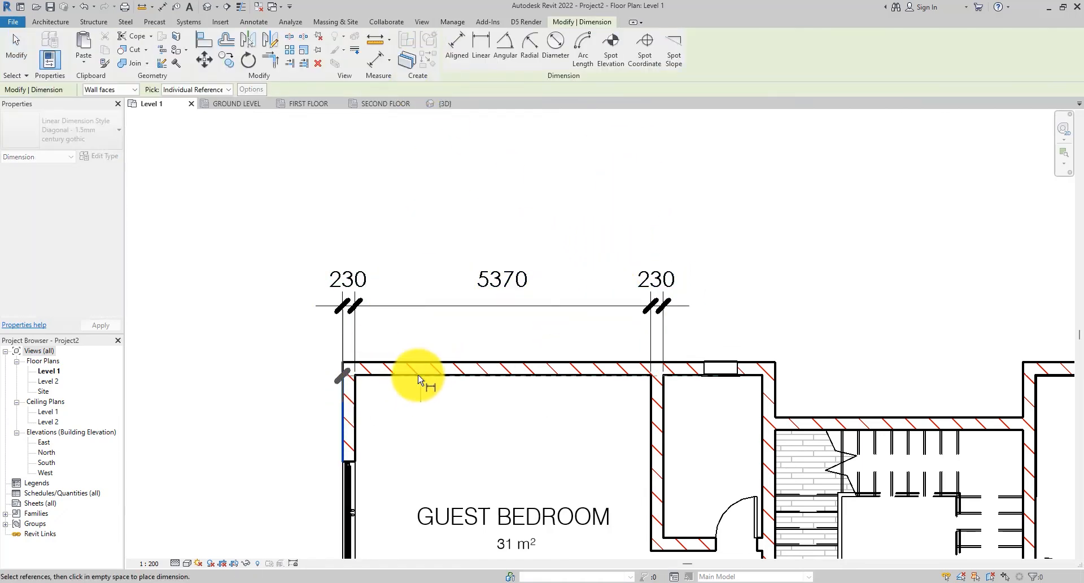
pyautogui.press('Escape')
pyautogui.click(351, 411)
pyautogui.click(343, 411)
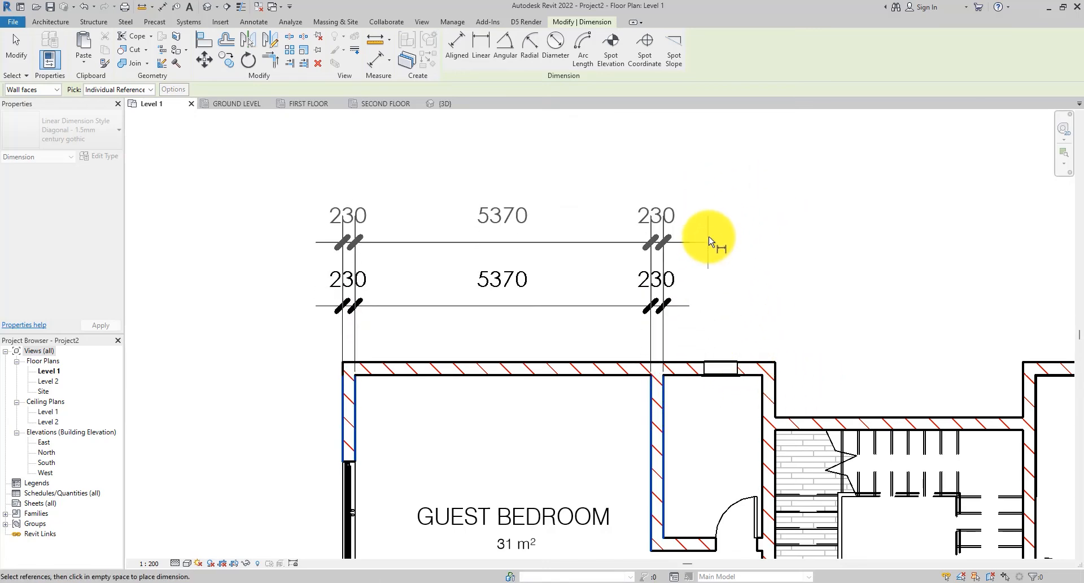
pyautogui.click(736, 236)
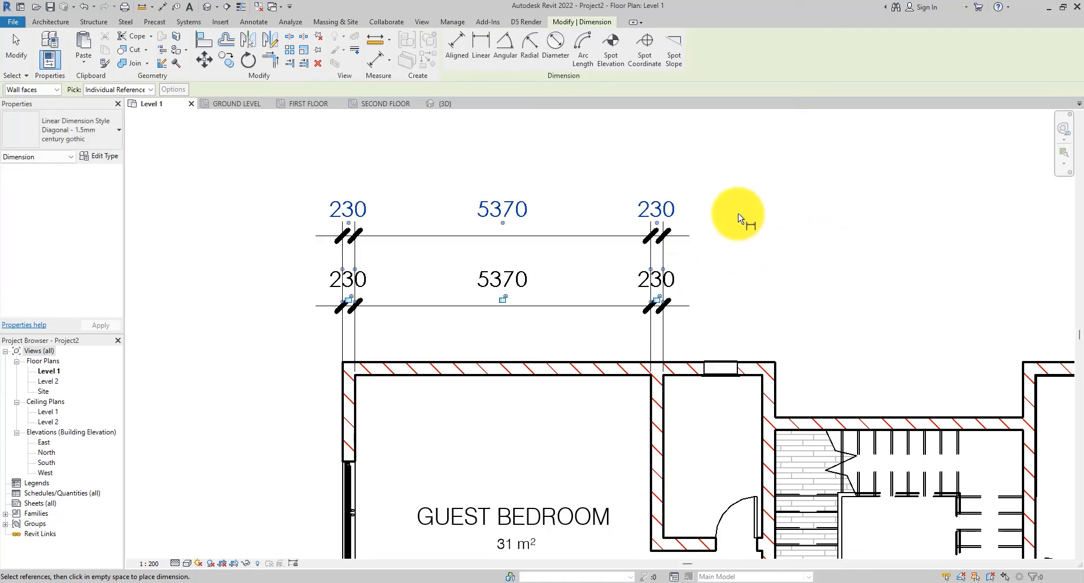
pyautogui.click(19, 46)
pyautogui.click(525, 226)
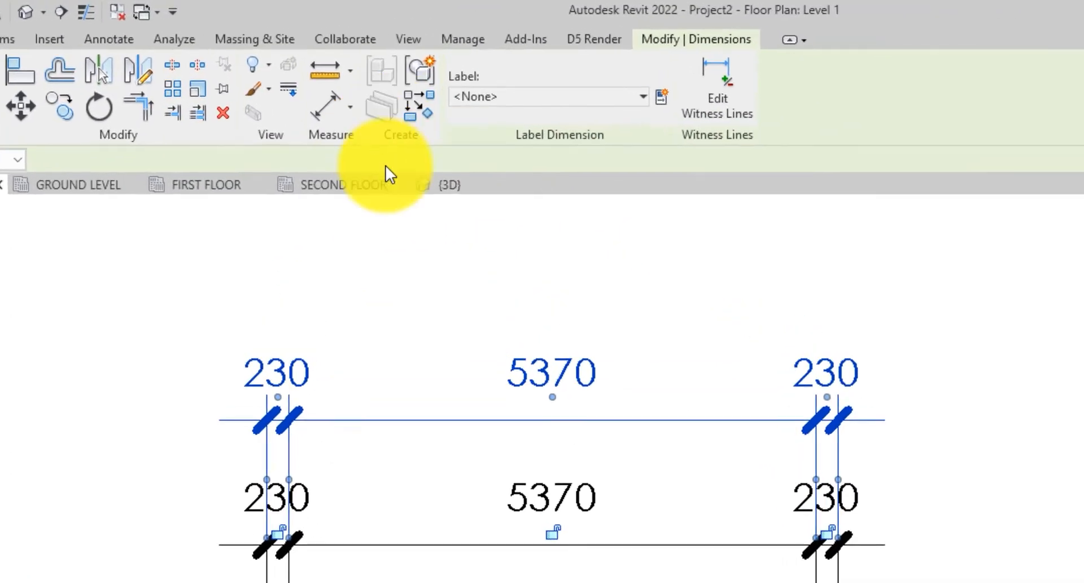
pyautogui.click(428, 65)
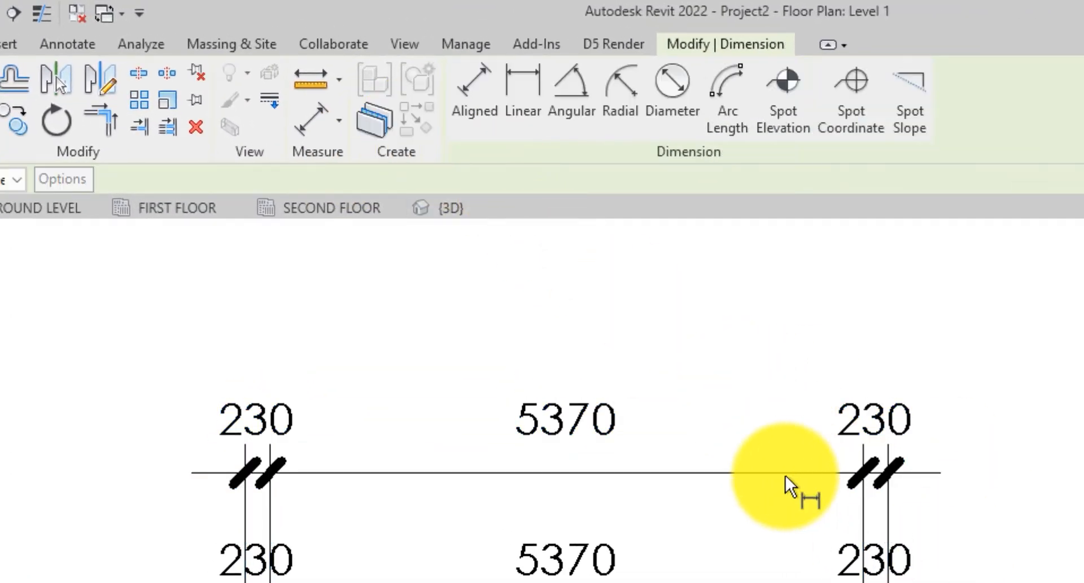
pyautogui.press('Escape')
pyautogui.press('Escape')
pyautogui.click(367, 471)
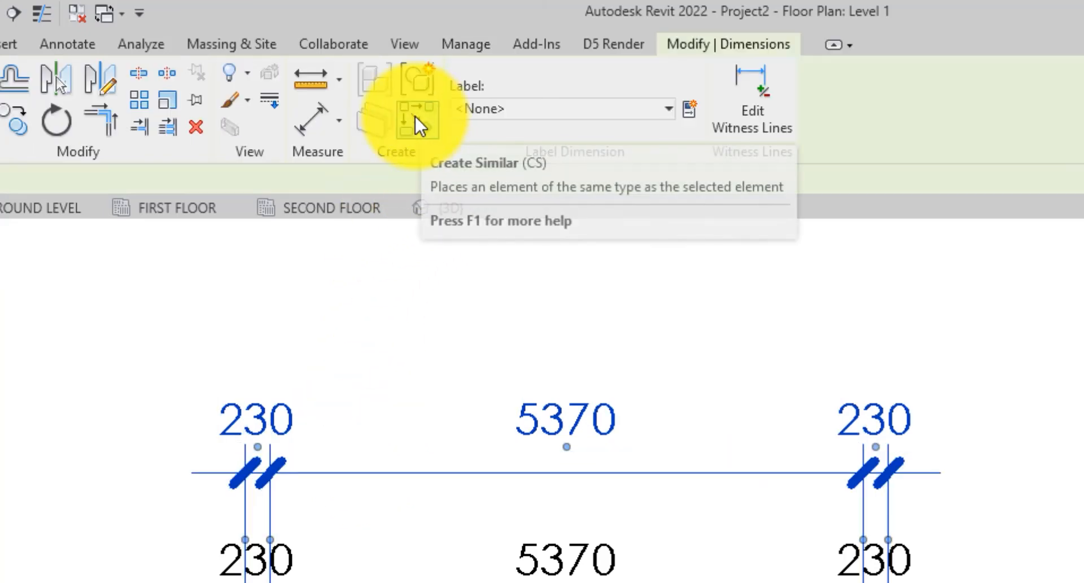
pyautogui.click(415, 117)
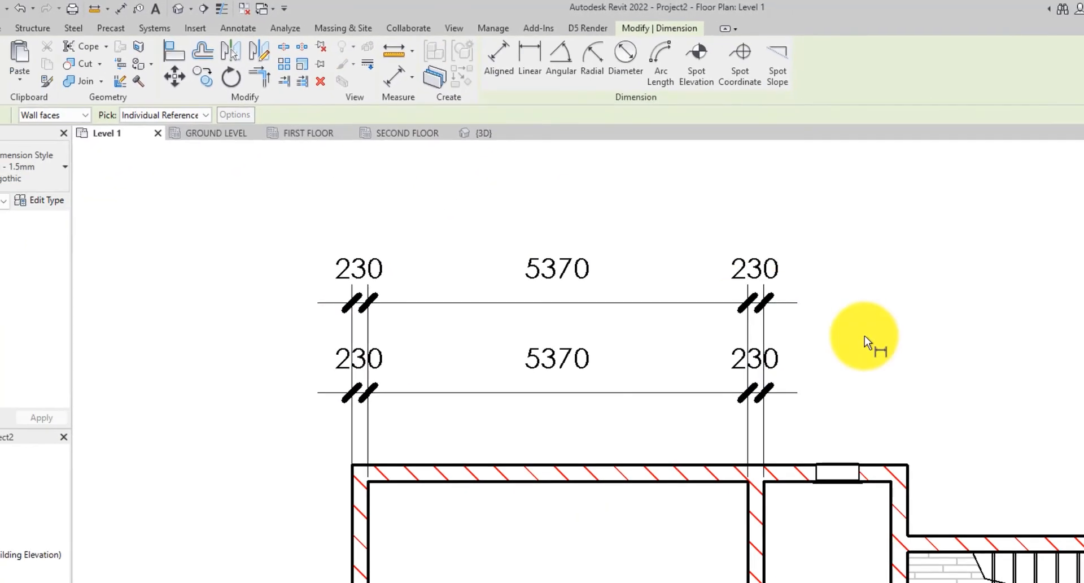
pyautogui.click(771, 539)
pyautogui.click(910, 510)
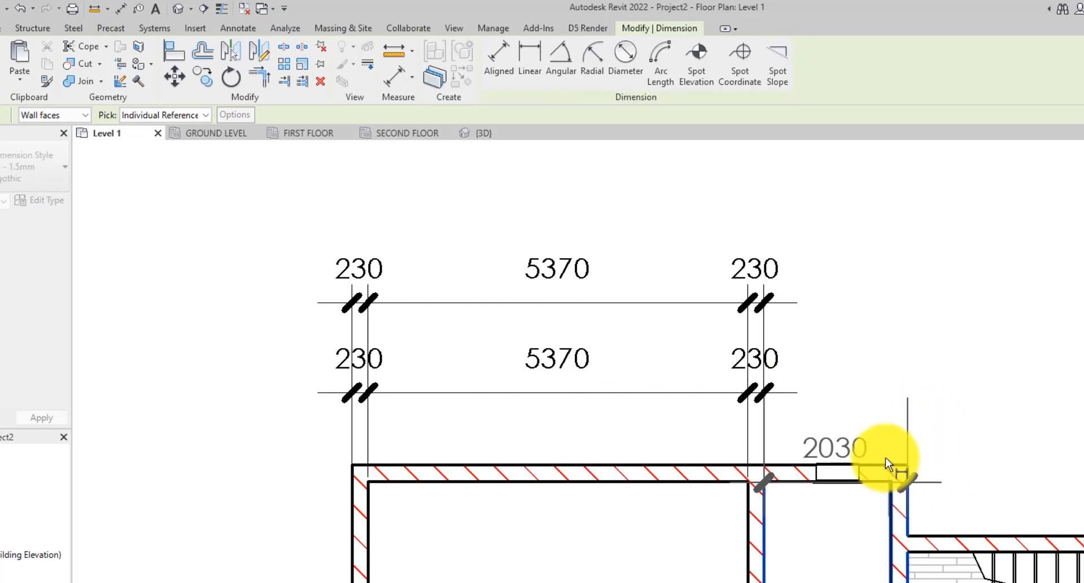
pyautogui.press('Escape')
pyautogui.press('Escape')
# - Add witness lines to the upper dimension string at the walls further to the right
pyautogui.click(369, 303)
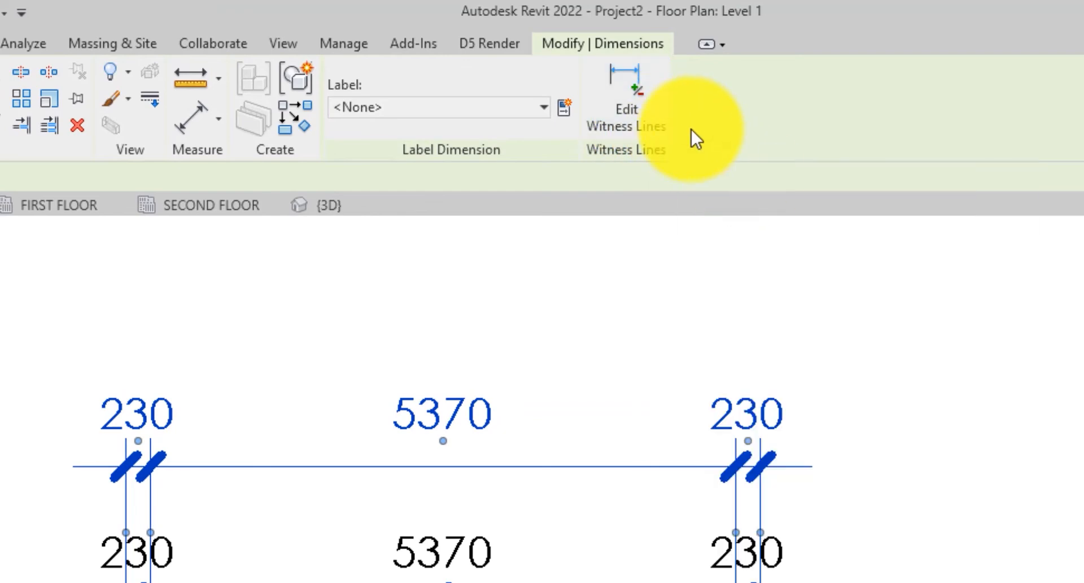
pyautogui.click(621, 96)
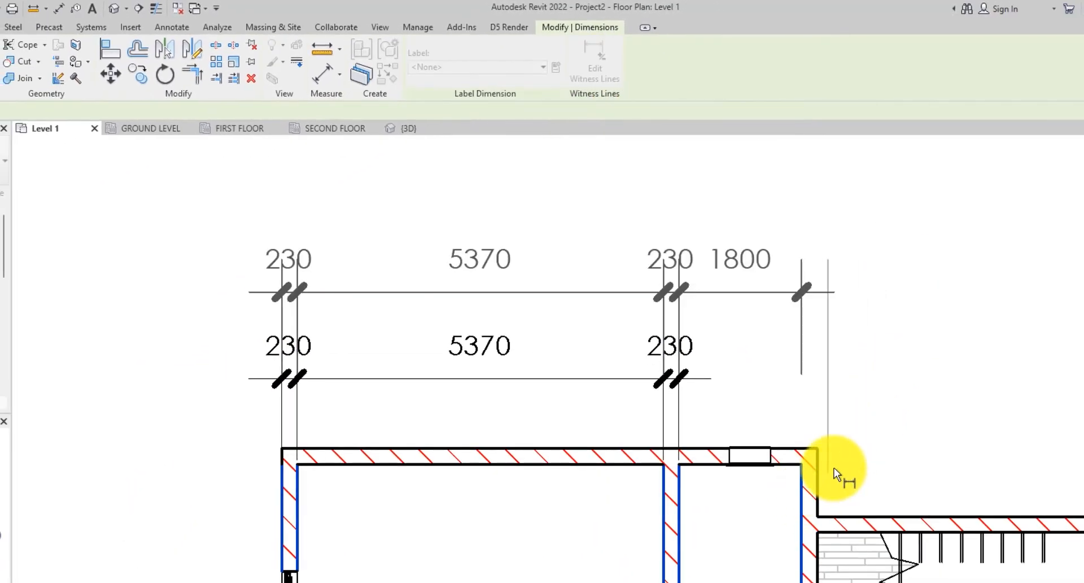
pyautogui.click(831, 471)
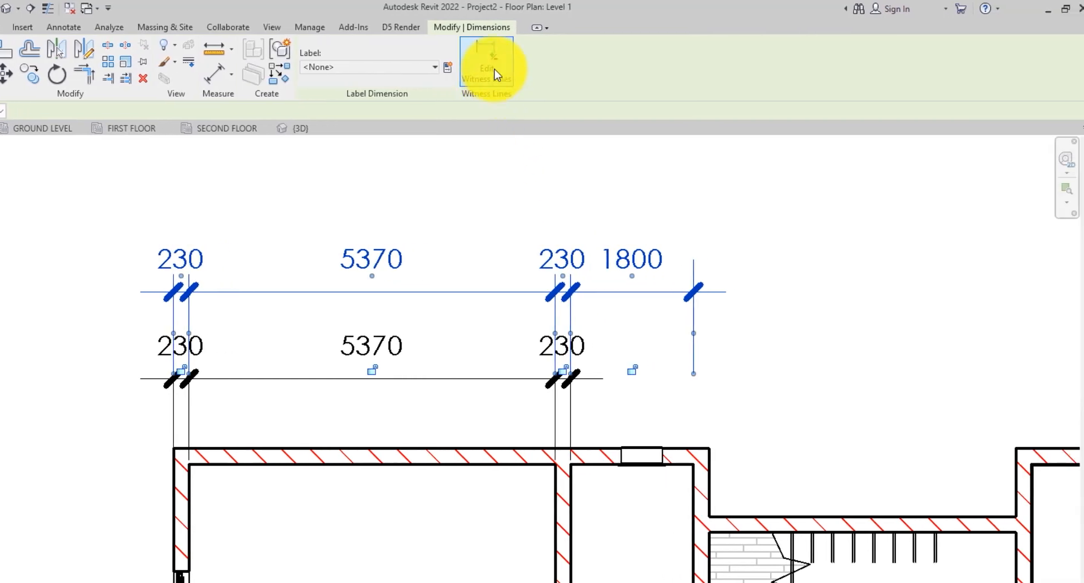
pyautogui.click(491, 70)
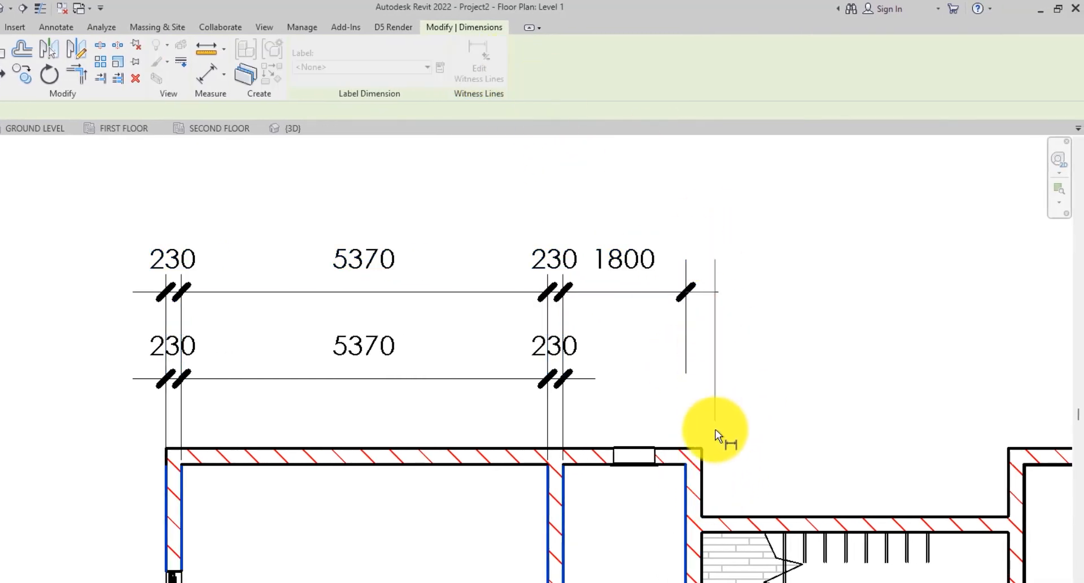
pyautogui.click(707, 480)
pyautogui.click(994, 477)
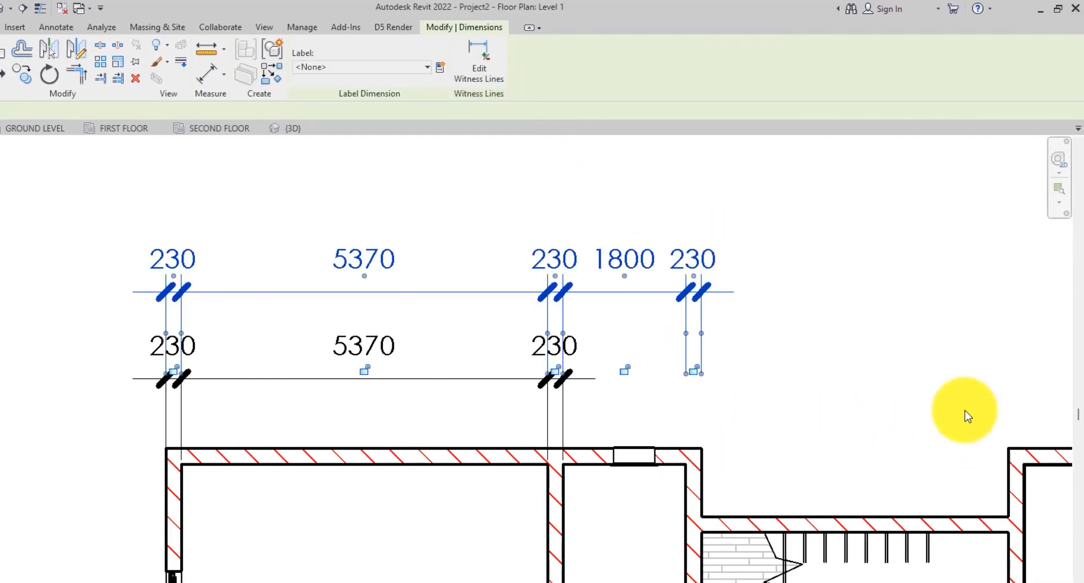
pyautogui.click(499, 66)
pyautogui.click(1009, 475)
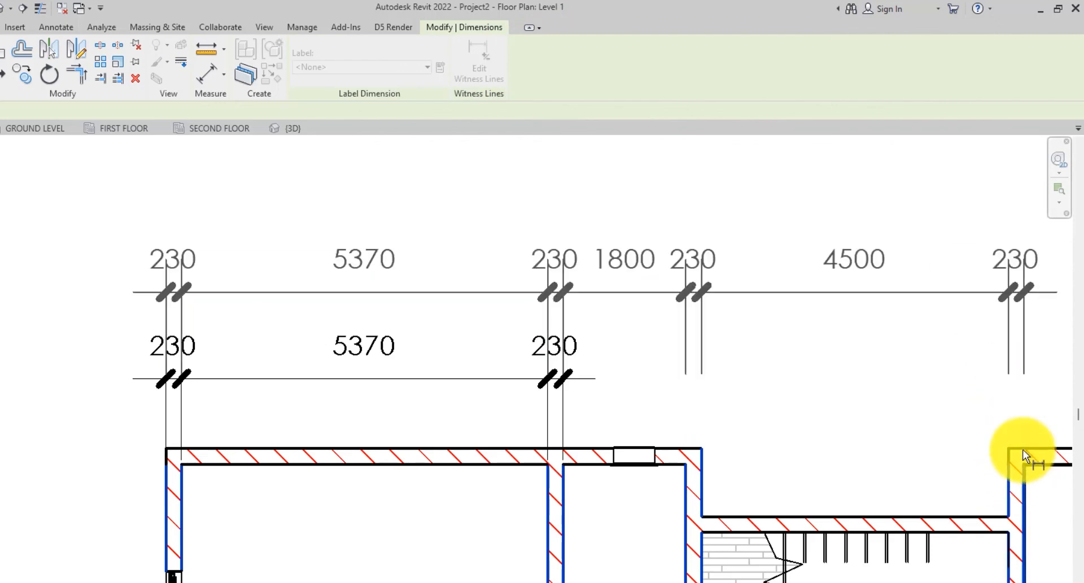
pyautogui.click(1023, 452)
pyautogui.click(906, 377)
# - Dimension the closet's interior width between its two walls beside the guest bedroom
pyautogui.scroll(-1, 579, 293)
pyautogui.click(689, 214)
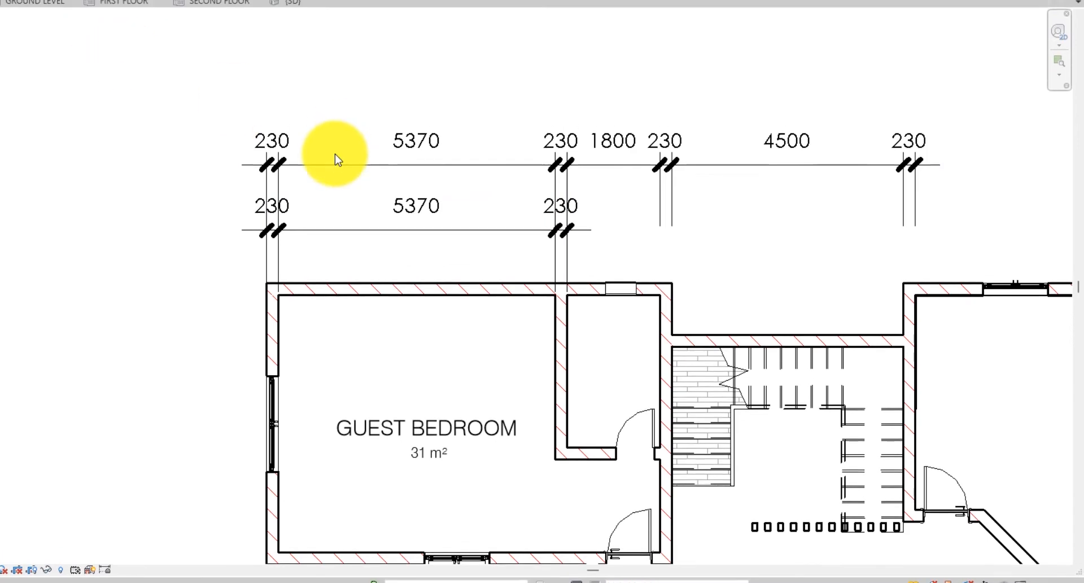
pyautogui.click(334, 150)
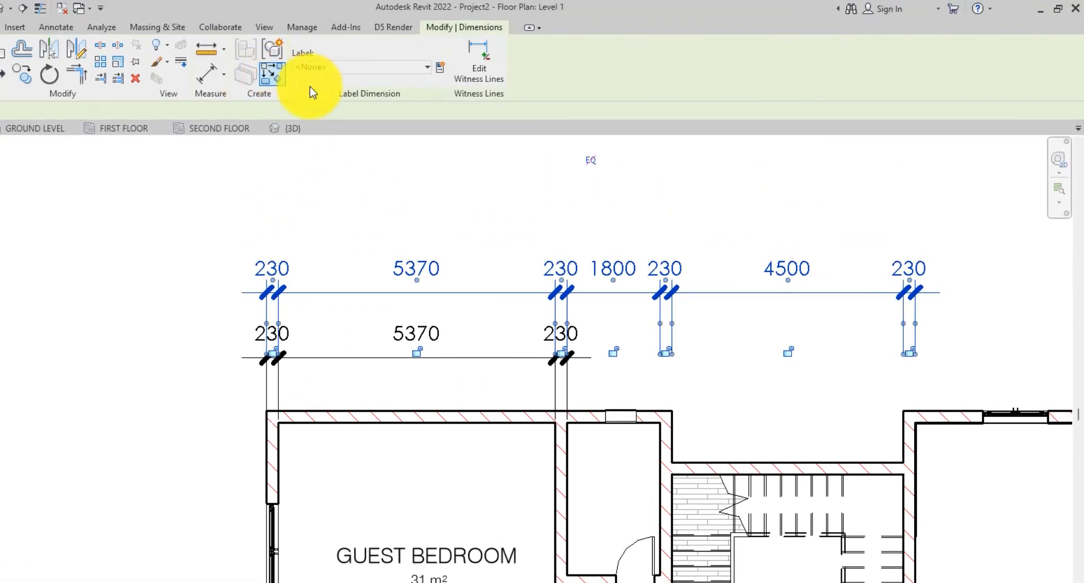
pyautogui.press('d')
pyautogui.press('i')
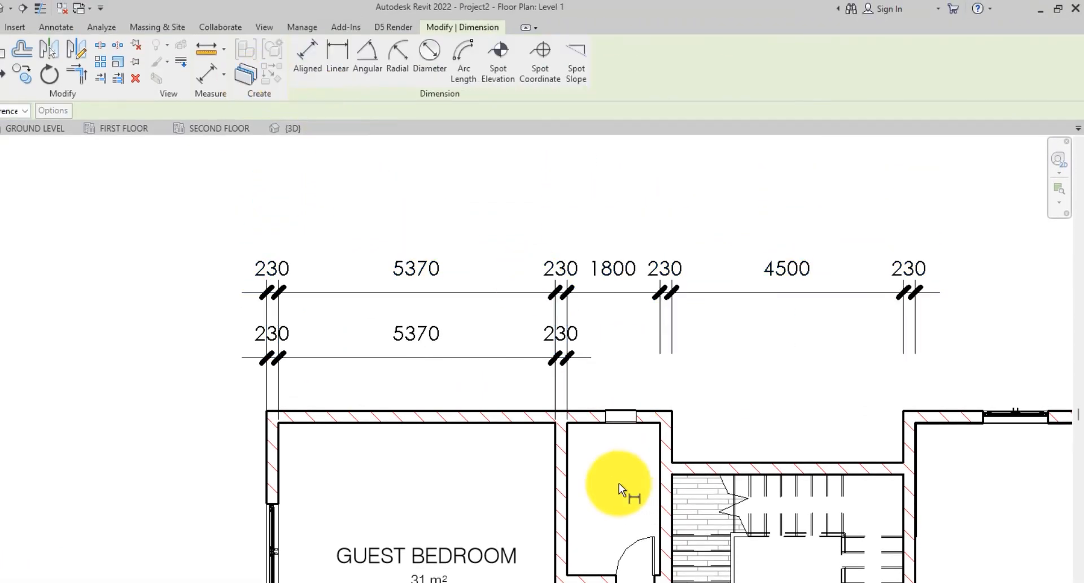
pyautogui.click(569, 502)
pyautogui.click(656, 484)
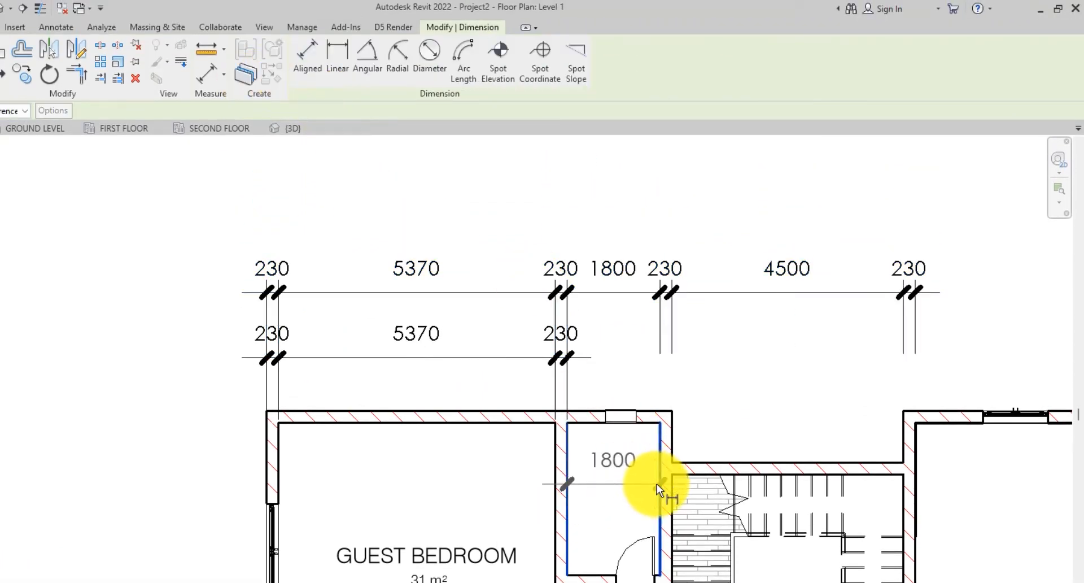
pyautogui.click(604, 488)
# - Lock the closet's 1800 width dimension to constrain it
pyautogui.moveTo(541, 388); pyautogui.dragTo(510, 282, button='middle')
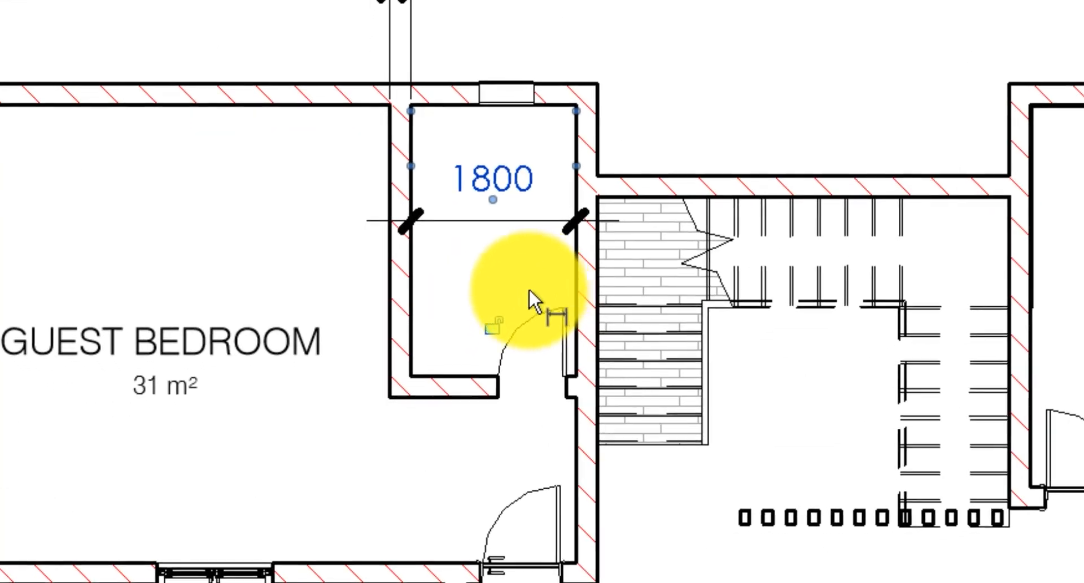
pyautogui.scroll(1, 527, 294)
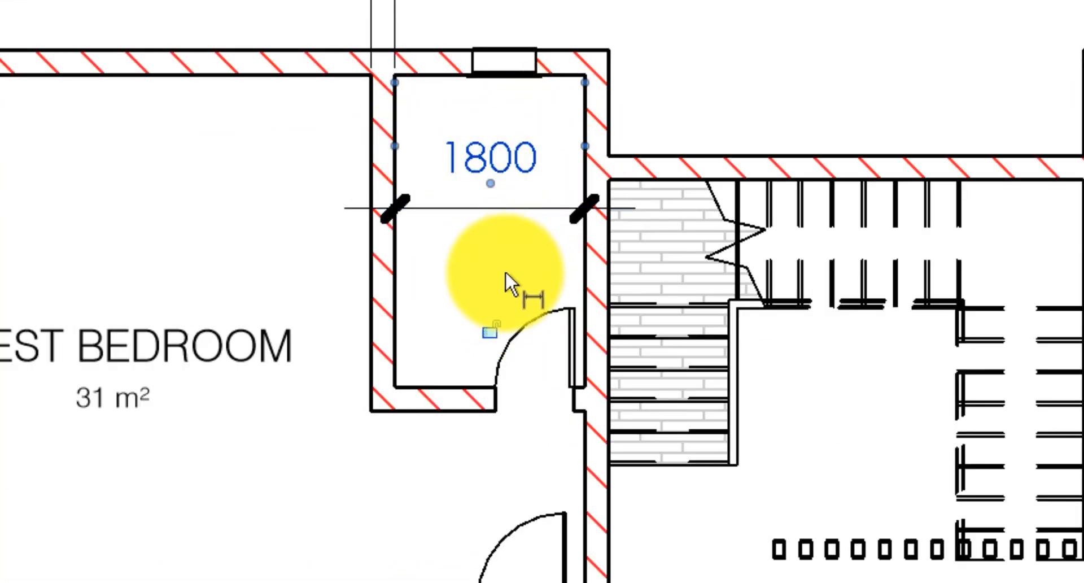
pyautogui.click(492, 330)
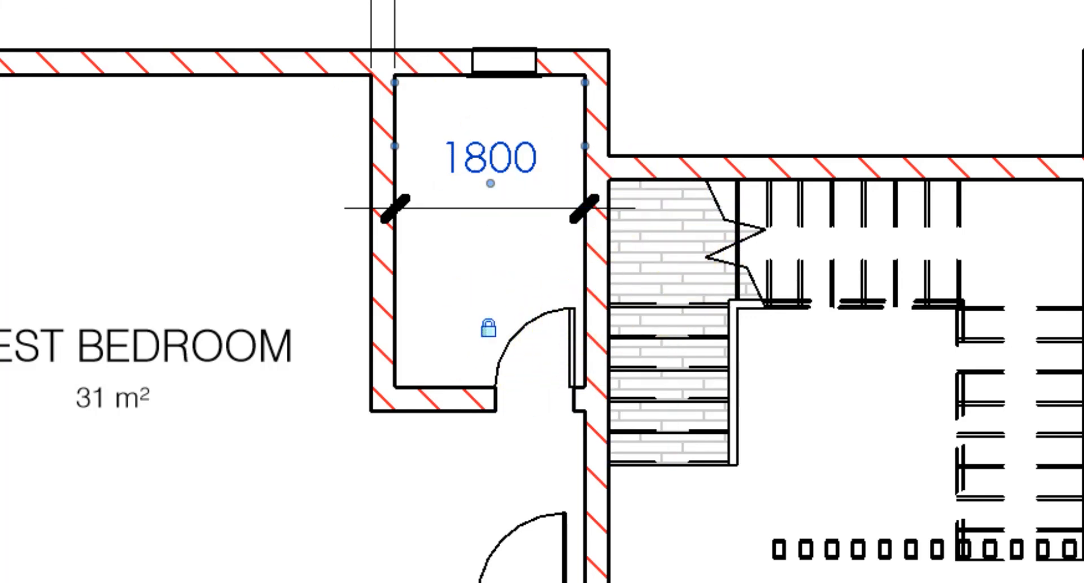
pyautogui.click(344, 111)
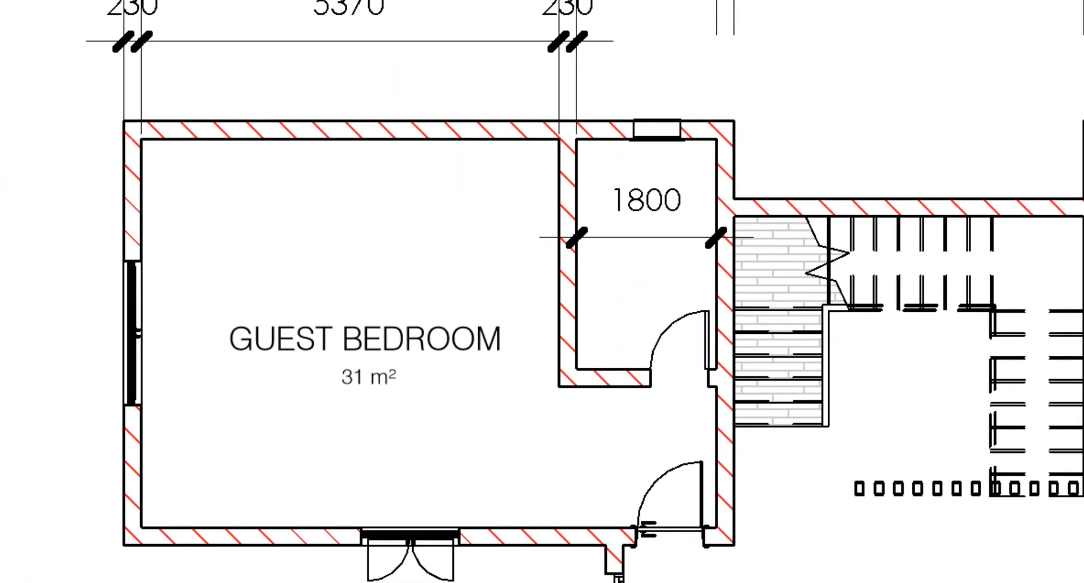
# - Dimension the guest bedroom's interior width from the outer wall to the closet partition
pyautogui.click(144, 215)
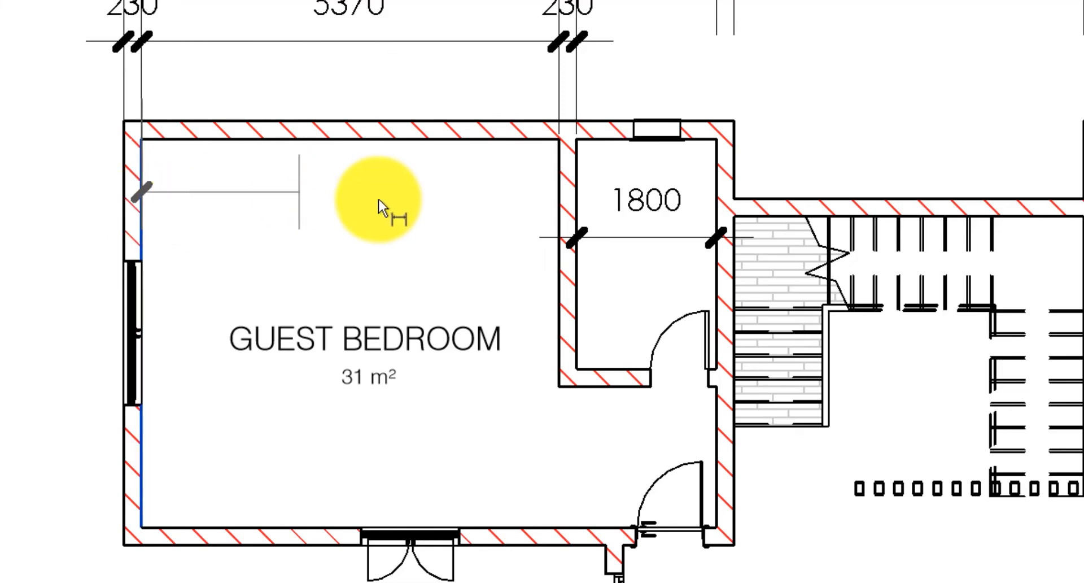
pyautogui.click(558, 210)
pyautogui.click(429, 237)
pyautogui.press('Escape')
pyautogui.press('Escape')
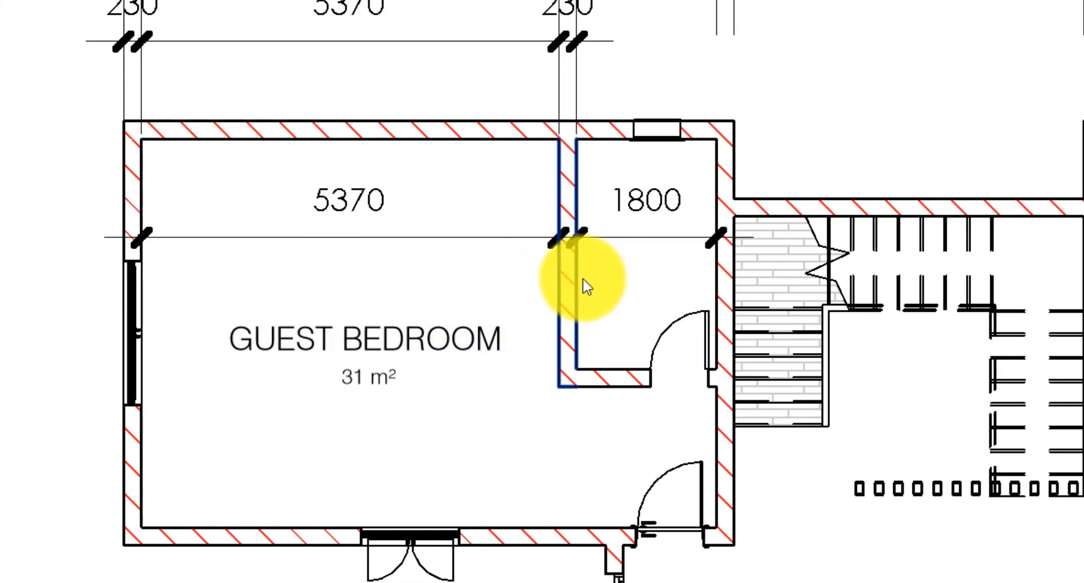
# - Move the partition wall so the guest bedroom's interior width becomes 5000 mm
pyautogui.click(579, 286)
pyautogui.click(352, 211)
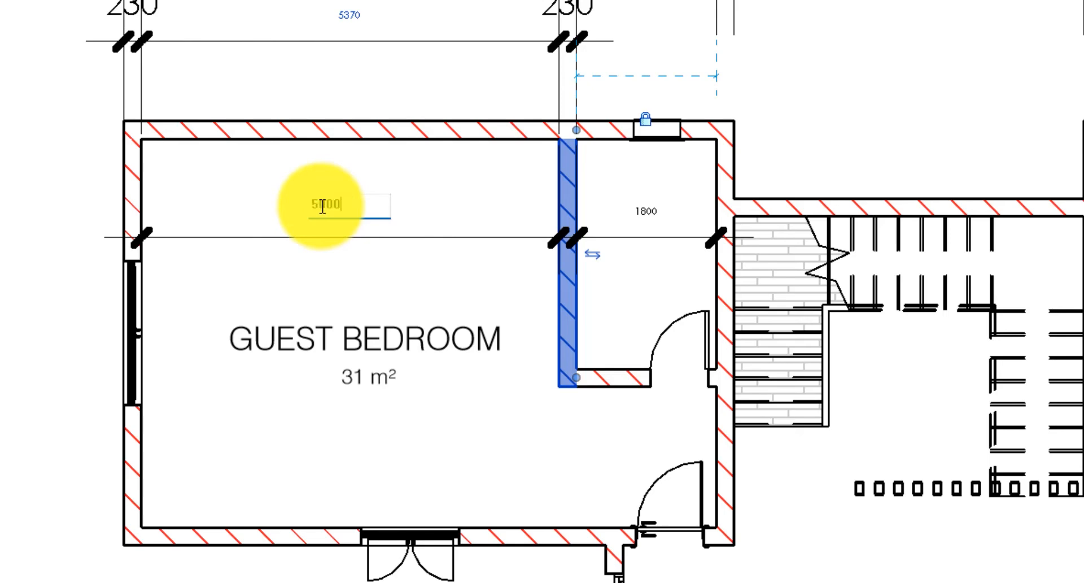
pyautogui.press('Return')
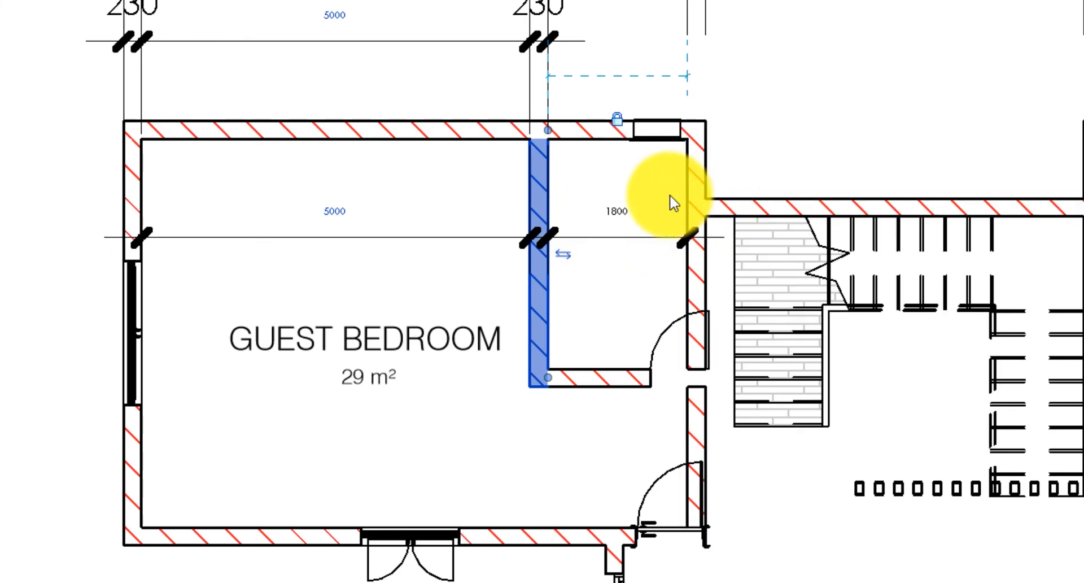
# - Unlock the closet's 1800 width dimension
pyautogui.scroll(3, 628, 223)
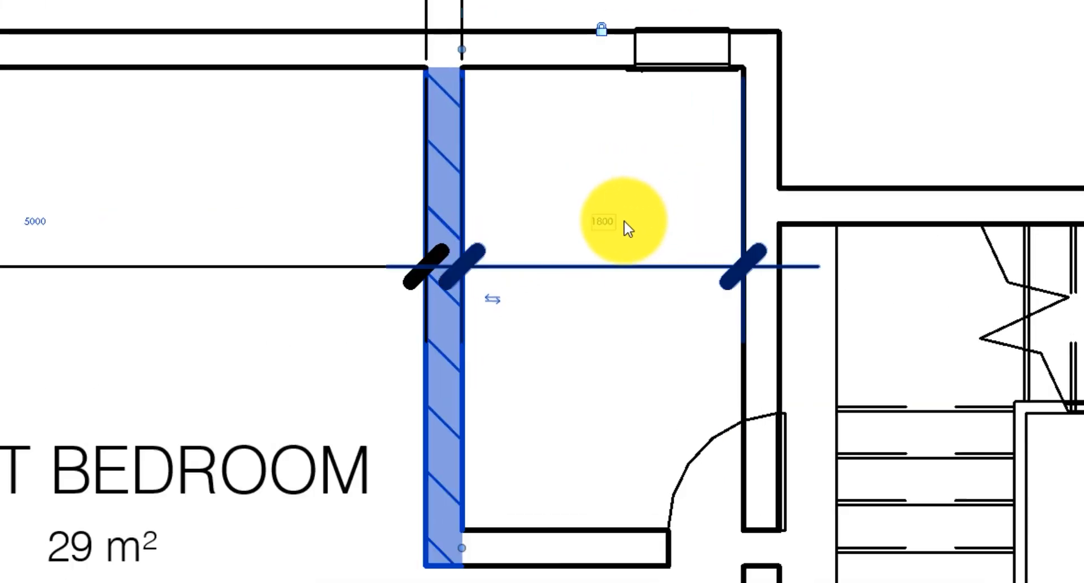
pyautogui.scroll(-2, 629, 227)
pyautogui.scroll(1, 741, 214)
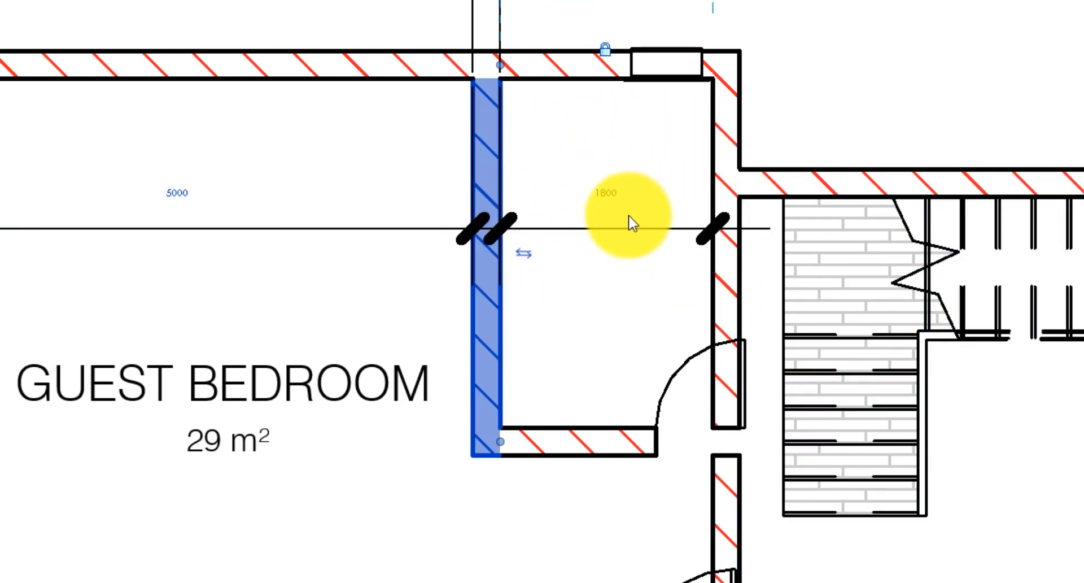
pyautogui.click(649, 228)
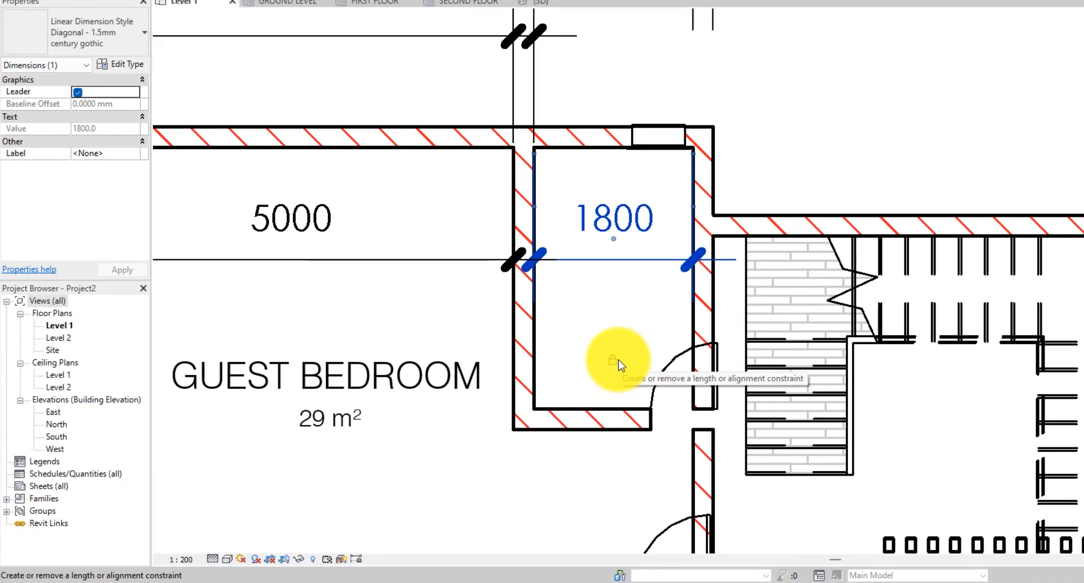
pyautogui.click(613, 360)
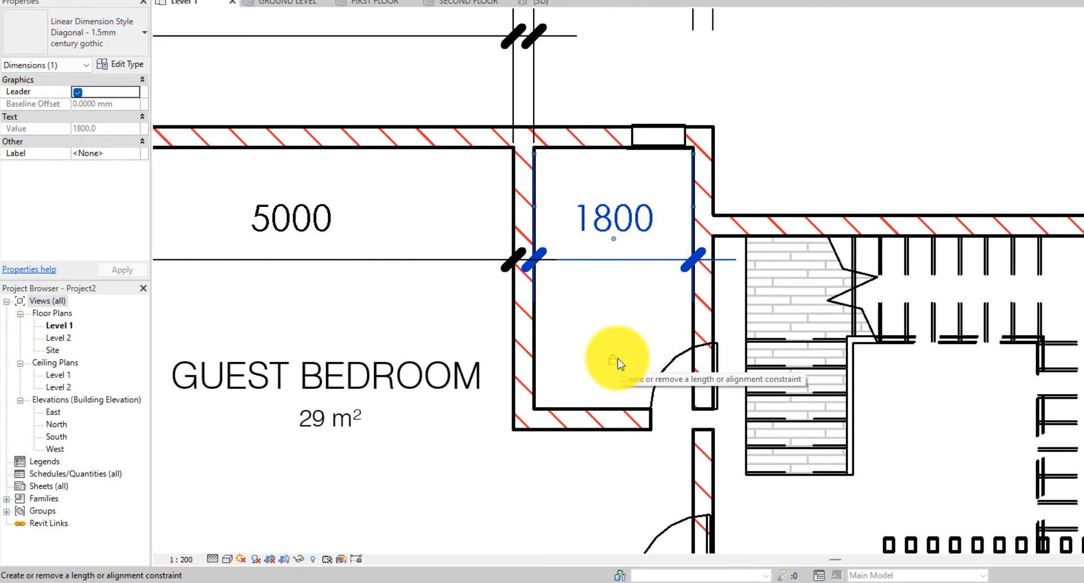
# - Set the guest bedroom's interior width to 6000 mm by moving the partition wall with its temporary dimension
pyautogui.click(530, 316)
pyautogui.click(298, 233)
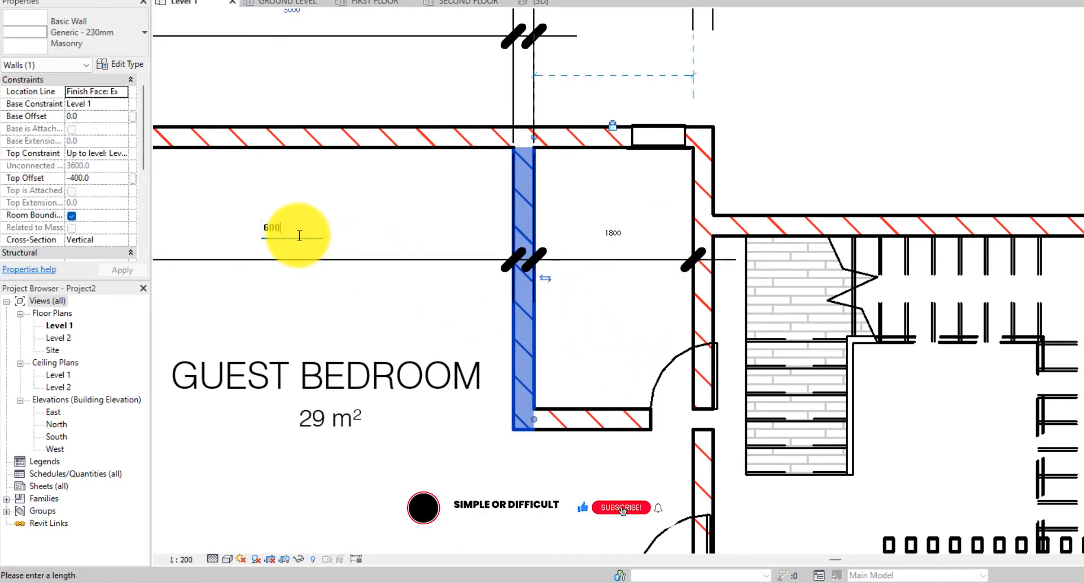
pyautogui.press('Return')
pyautogui.scroll(2, 785, 135)
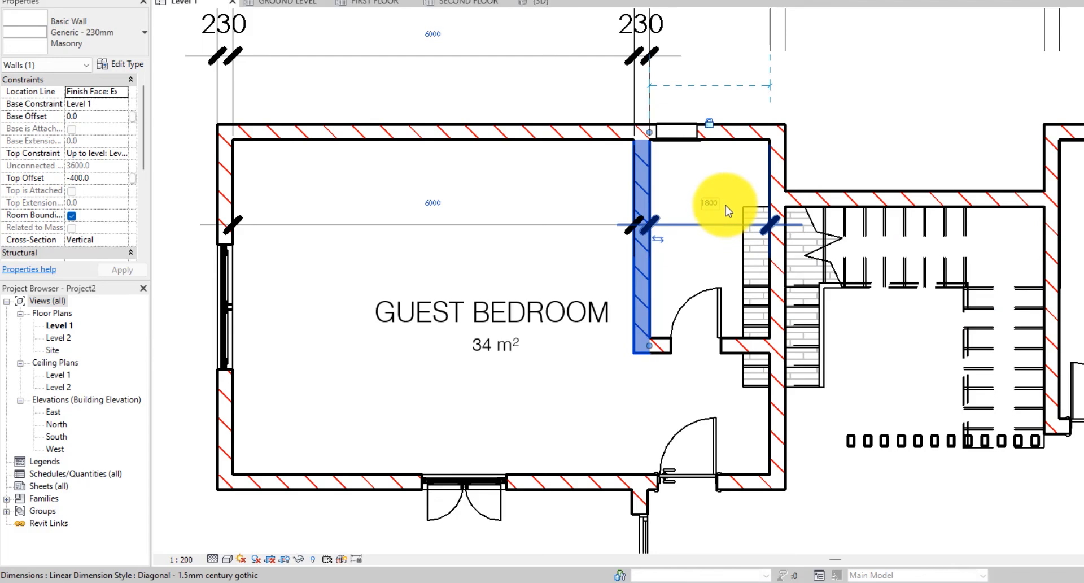
pyautogui.scroll(-1, 650, 220)
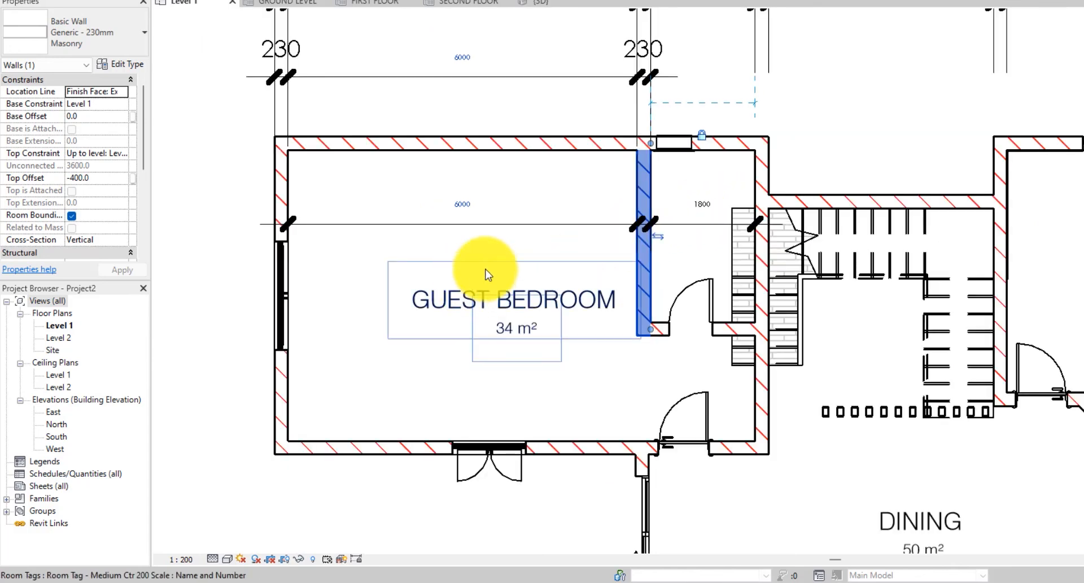
pyautogui.scroll(-2, 410, 227)
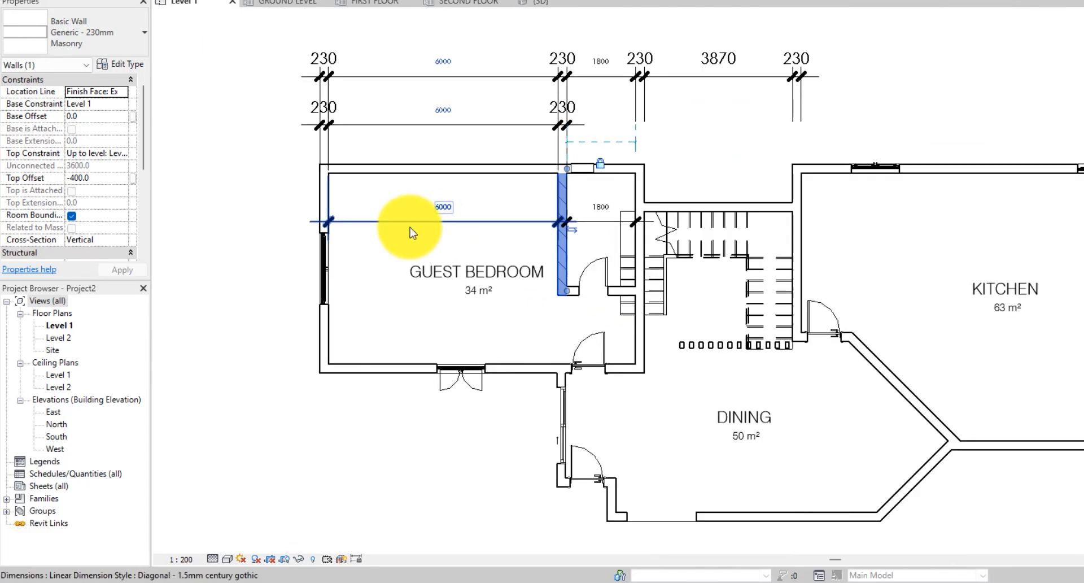
# - Select the laundry's upper wall and set the laundry's interior depth to 2500 mm
pyautogui.click(955, 179)
pyautogui.click(953, 165)
pyautogui.scroll(2, 816, 165)
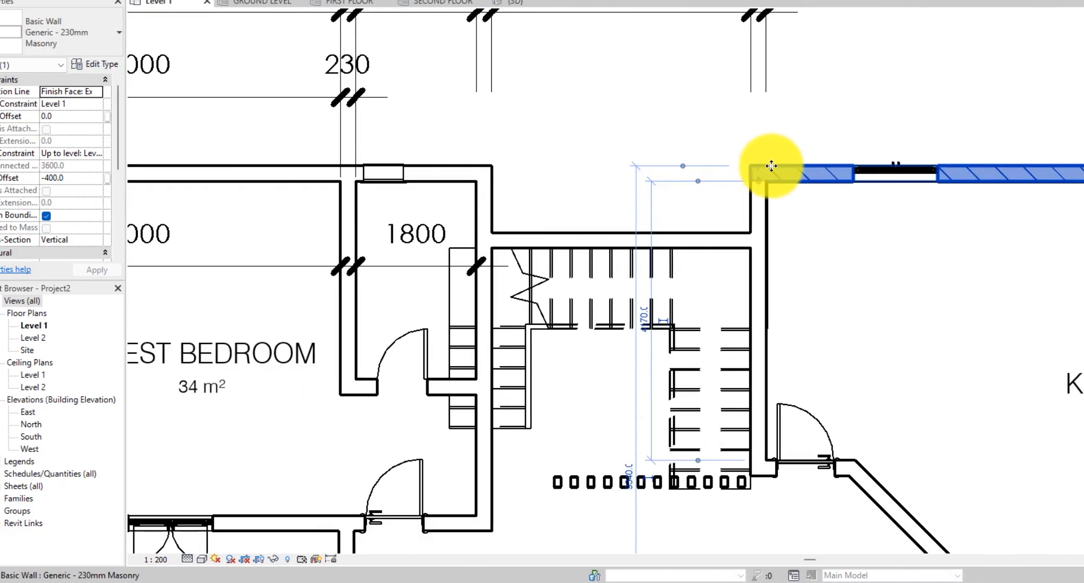
pyautogui.scroll(-1, 541, 148)
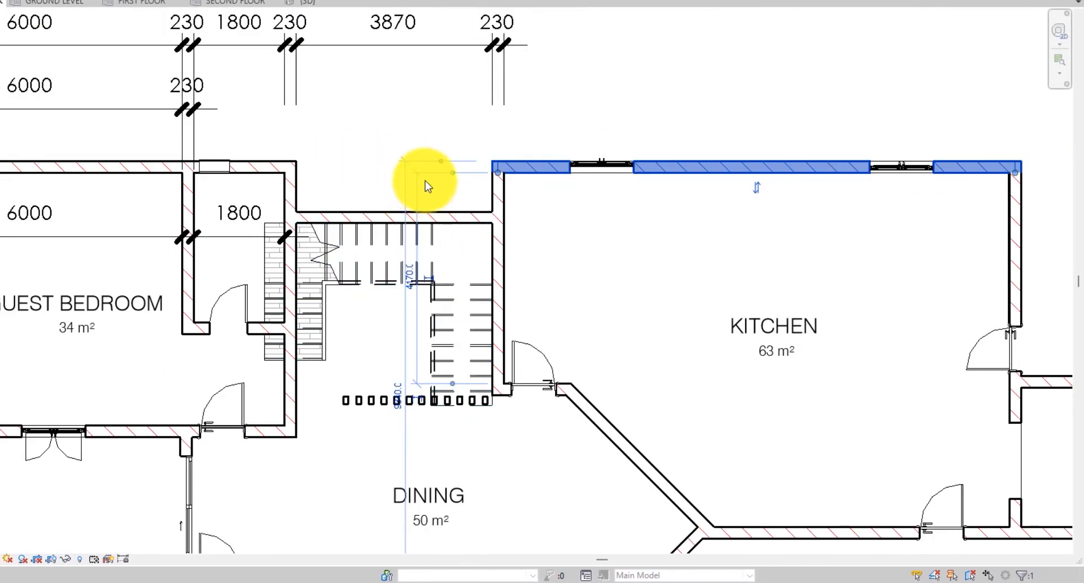
pyautogui.scroll(2, 428, 187)
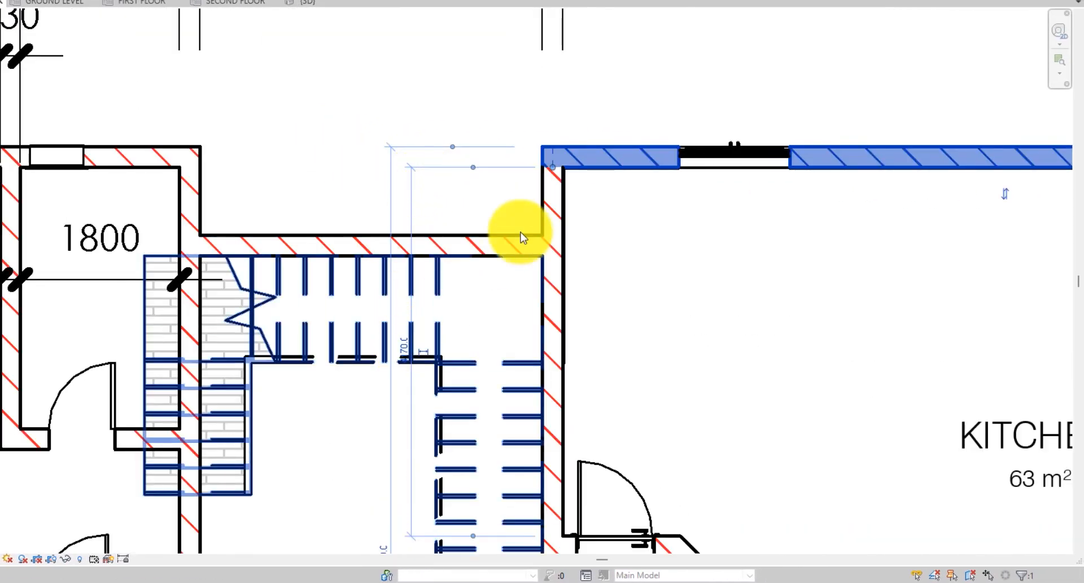
pyautogui.scroll(-1, 590, 169)
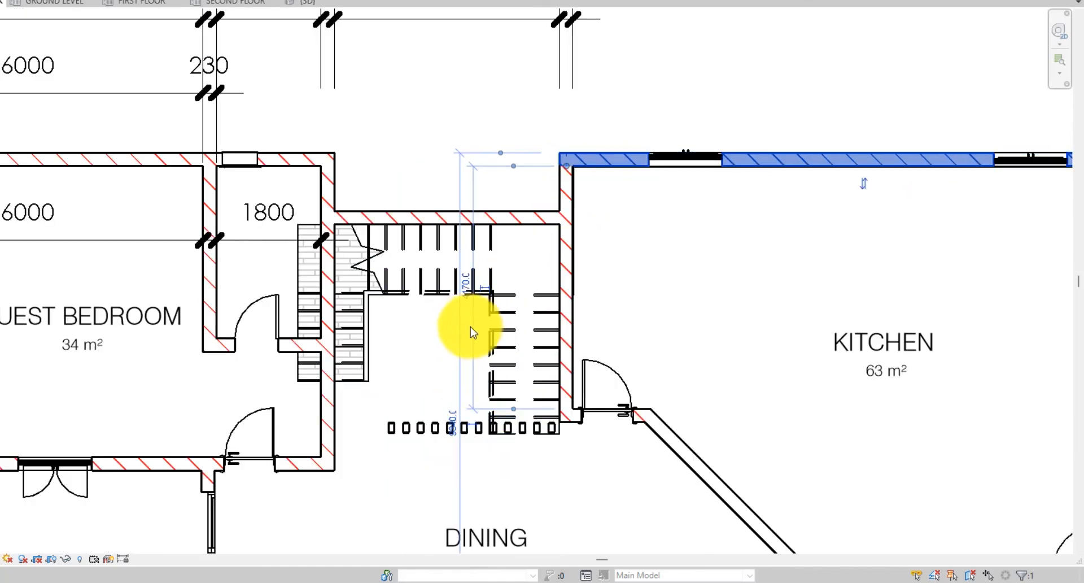
pyautogui.scroll(2, 480, 310)
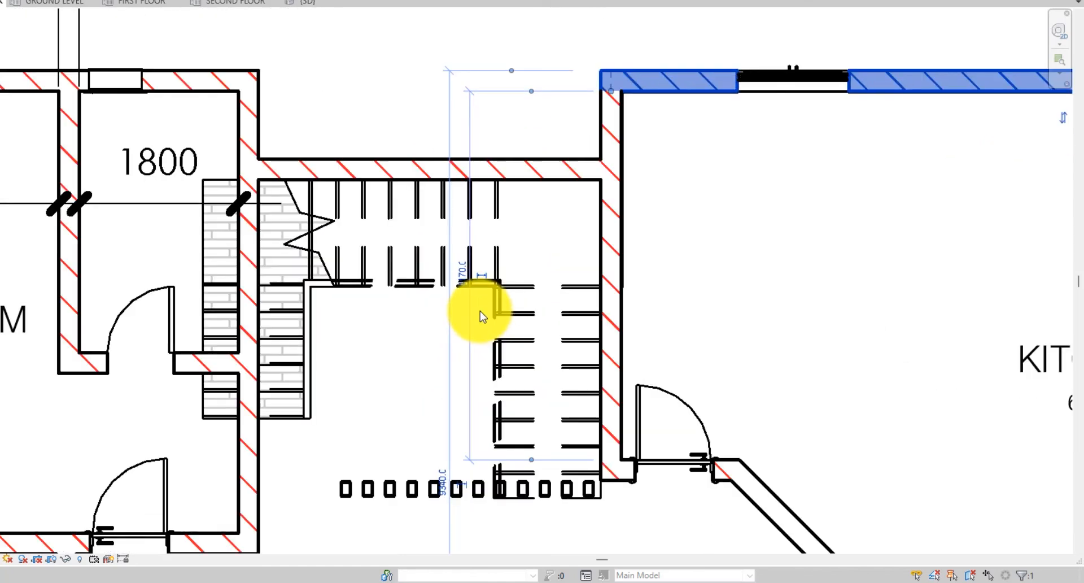
pyautogui.scroll(-3, 423, 230)
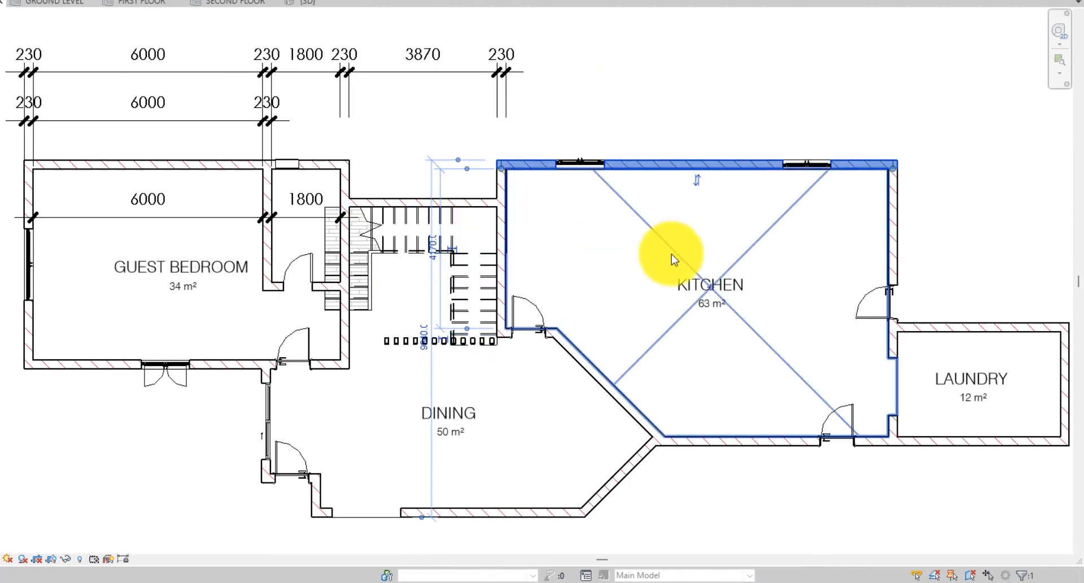
pyautogui.moveTo(672, 258); pyautogui.dragTo(304, 217, button='middle')
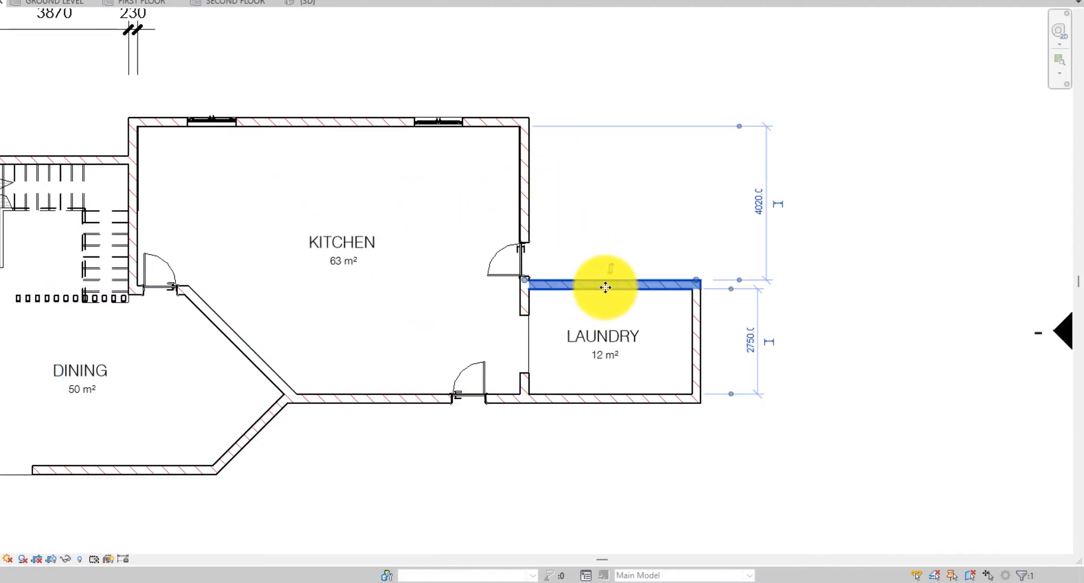
pyautogui.scroll(2, 605, 287)
pyautogui.moveTo(649, 293); pyautogui.dragTo(282, 225, button='middle')
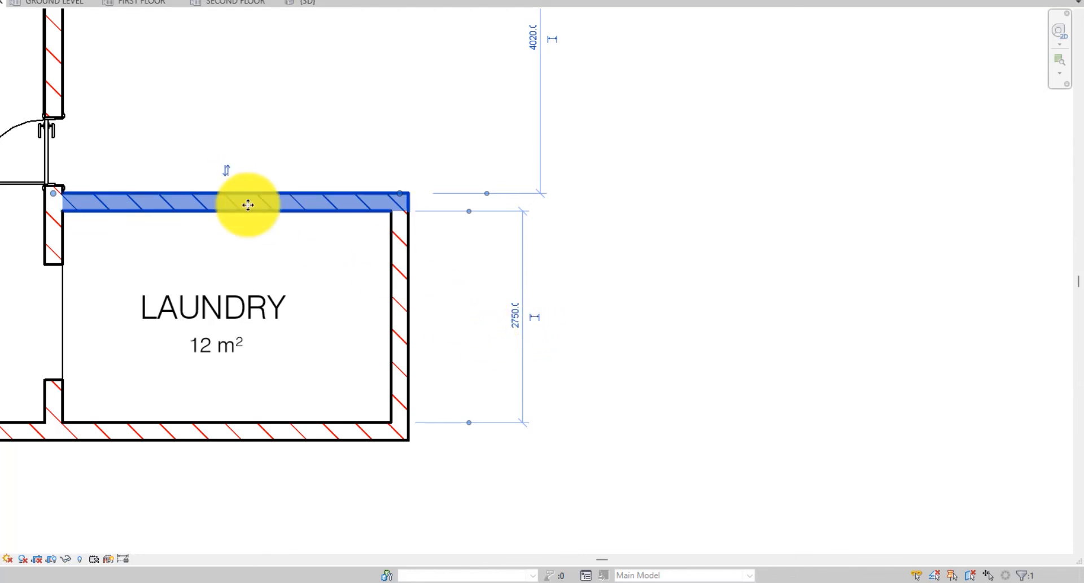
pyautogui.click(517, 324)
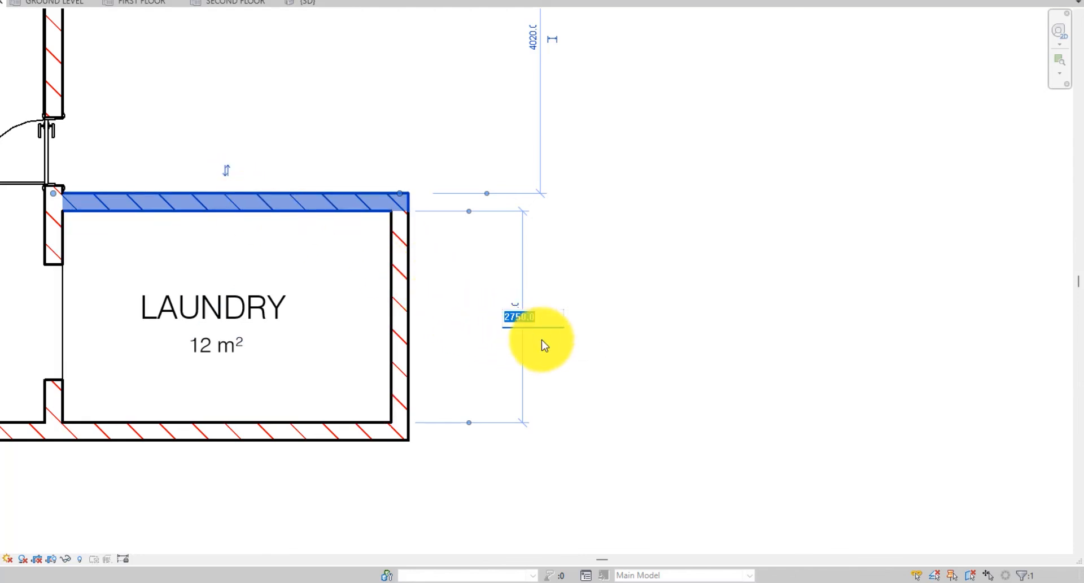
pyautogui.write('2500')
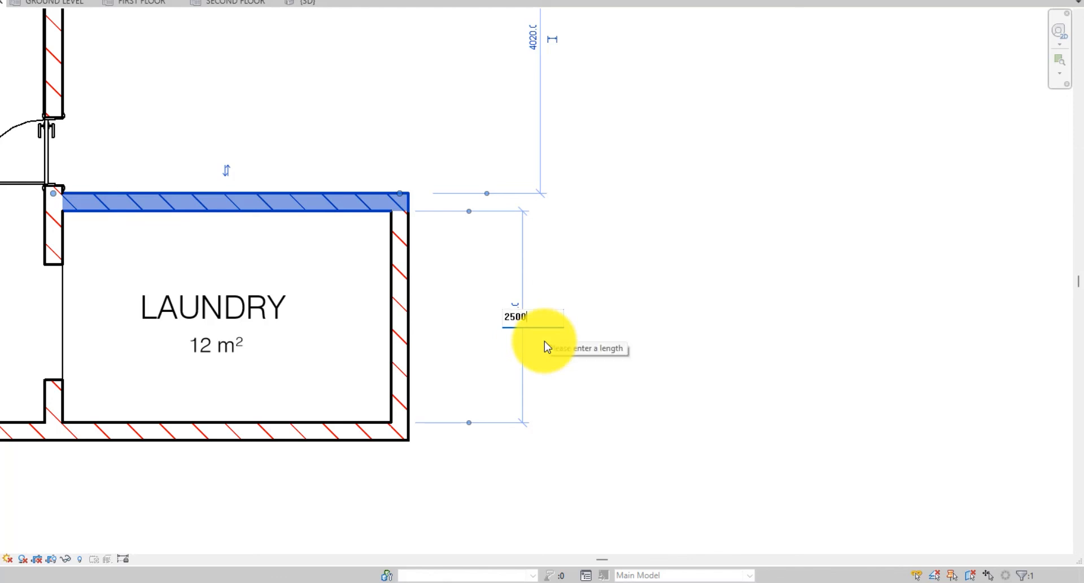
pyautogui.press('Return')
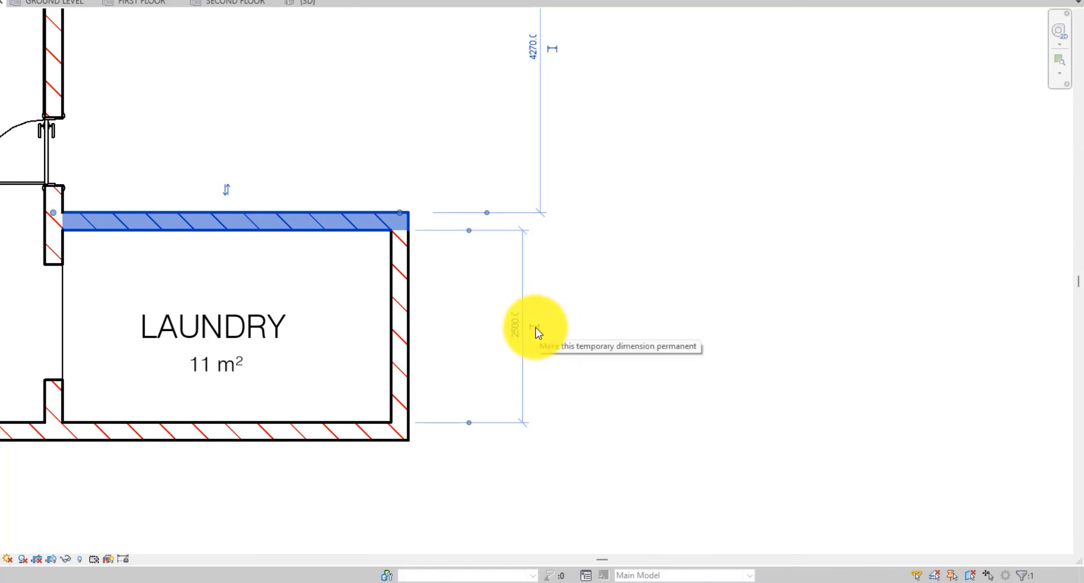
# - Make the laundry's 2500 temporary dimension permanent
pyautogui.click(537, 333)
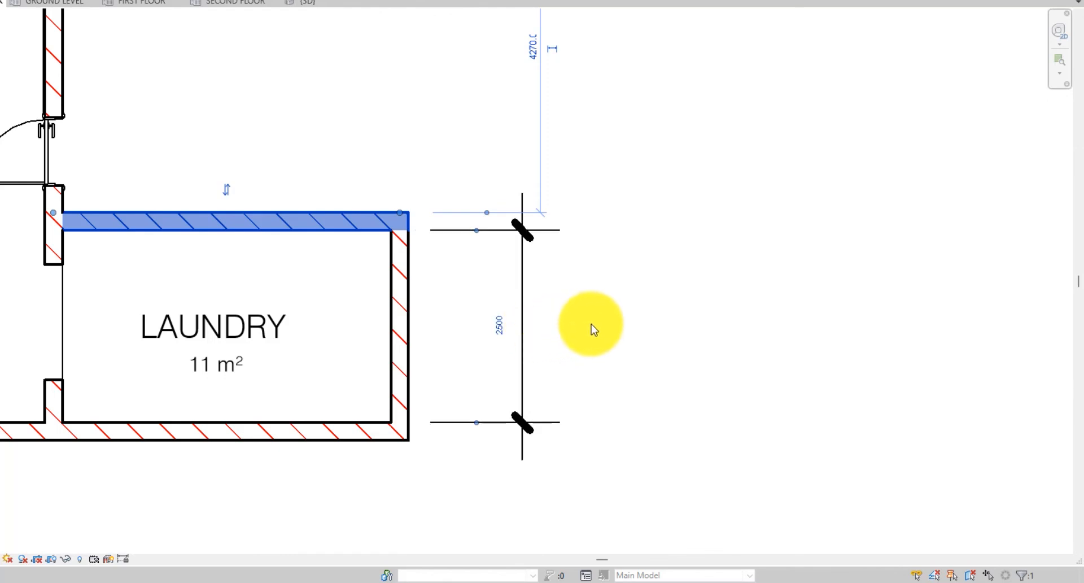
pyautogui.press('Escape')
pyautogui.scroll(-4, 617, 322)
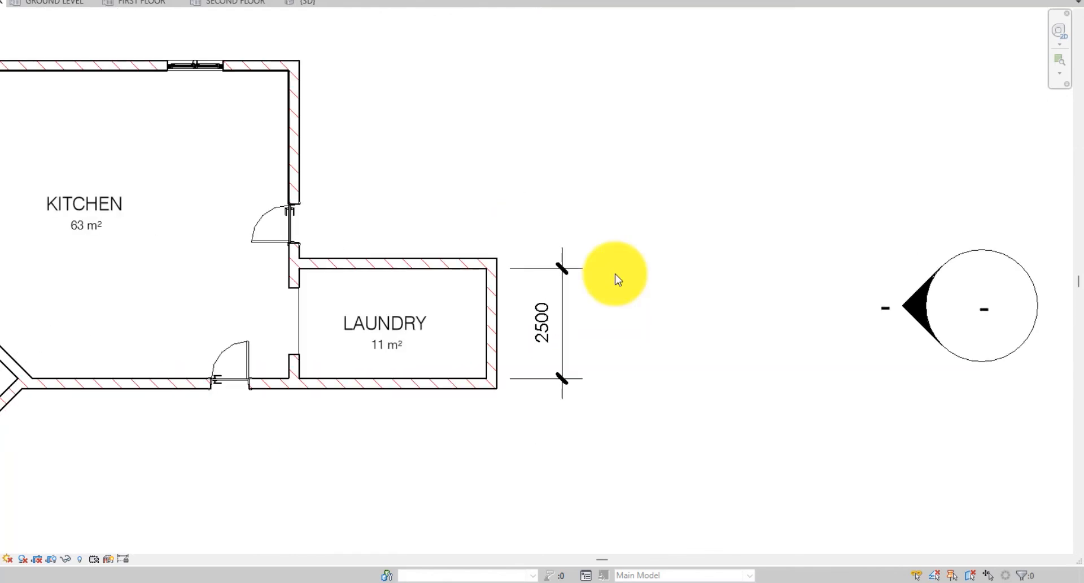
pyautogui.scroll(-2, 615, 275)
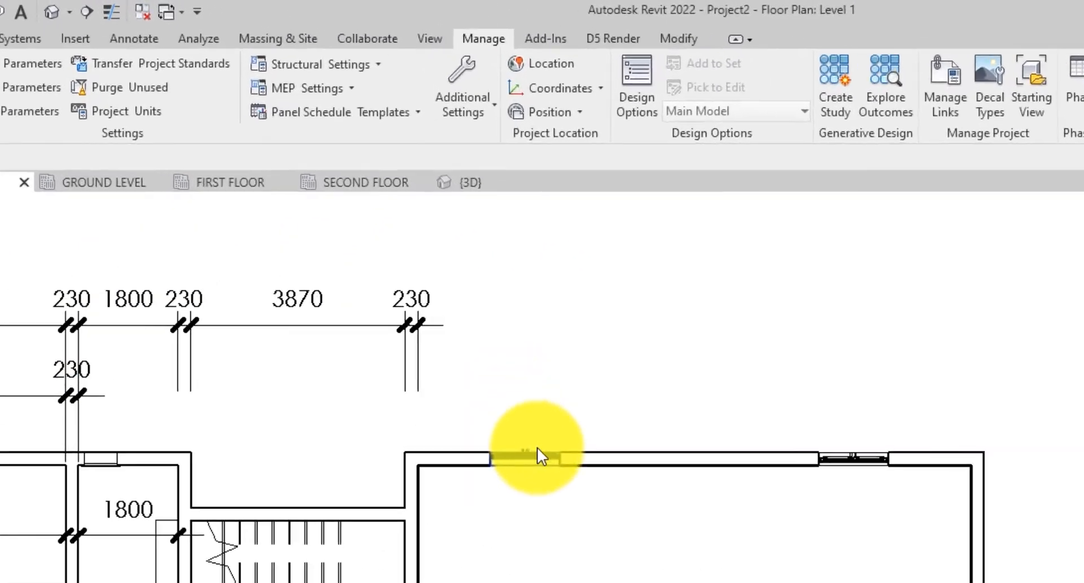
pyautogui.click(455, 242)
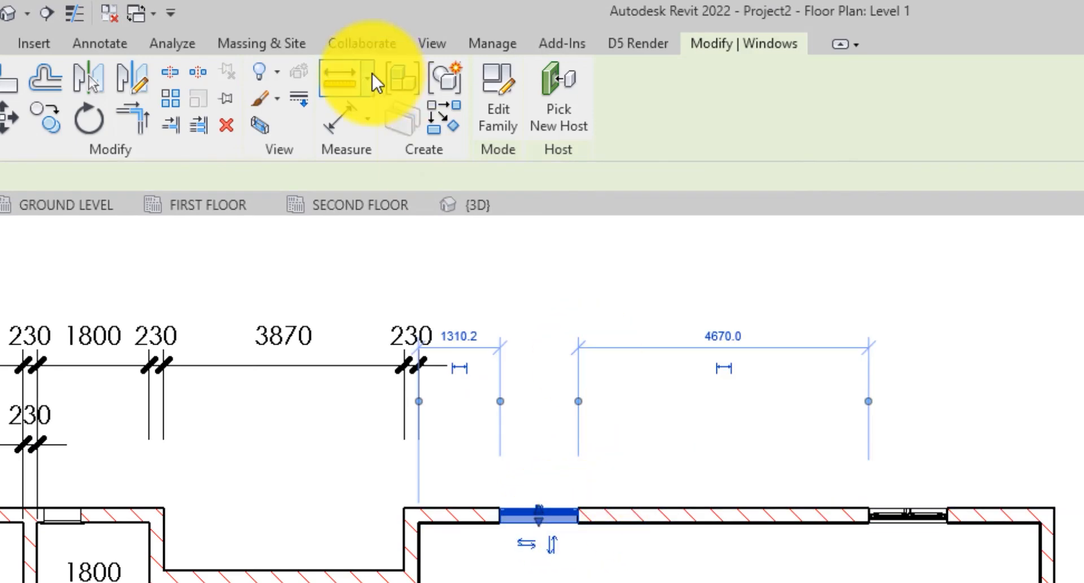
pyautogui.click(445, 122)
pyautogui.scroll(-2, 660, 267)
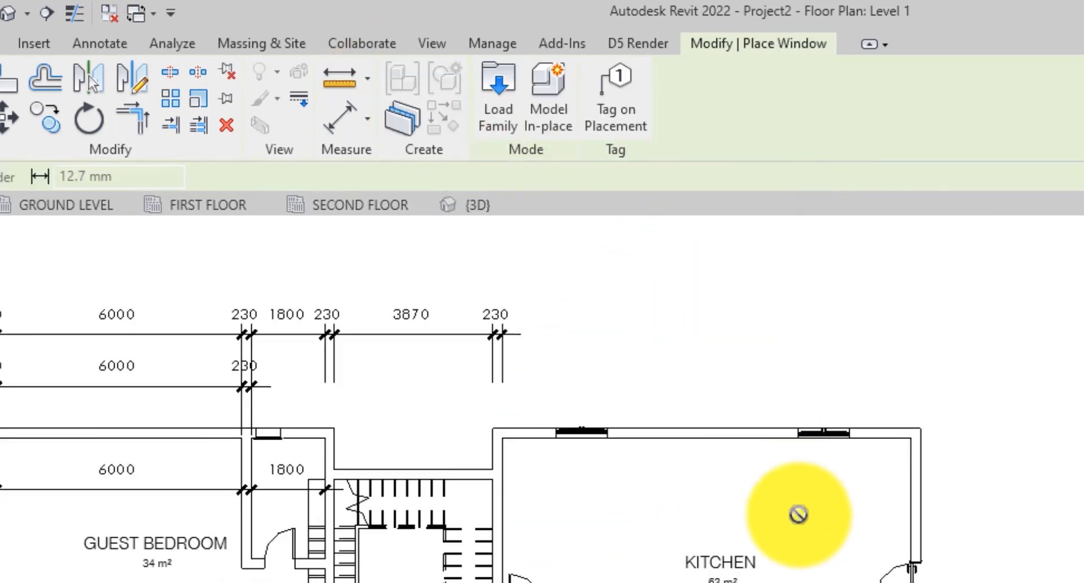
pyautogui.scroll(2, 612, 412)
pyautogui.click(710, 438)
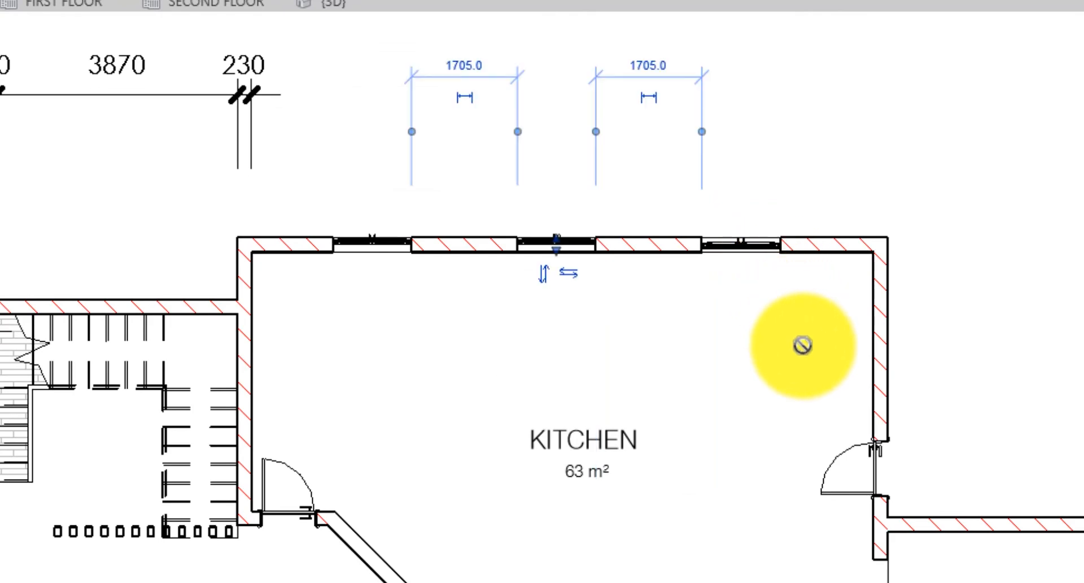
pyautogui.press('Escape')
pyautogui.press('Escape')
# - Dimension the kitchen's upper wall from its inner wall faces through the window centres, and make the segments equal
pyautogui.scroll(3, 386, 249)
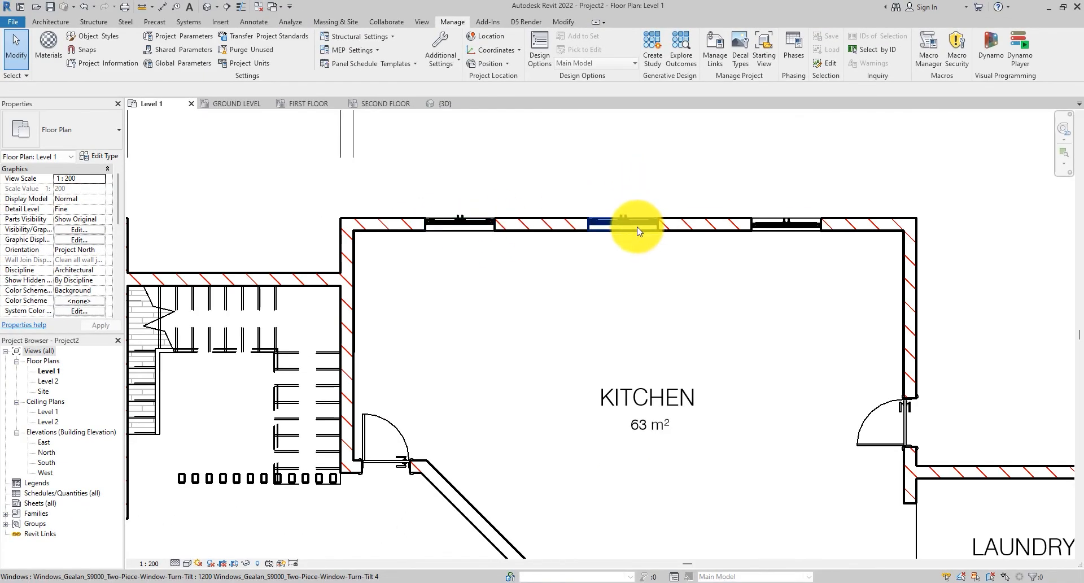
pyautogui.scroll(-2, 550, 237)
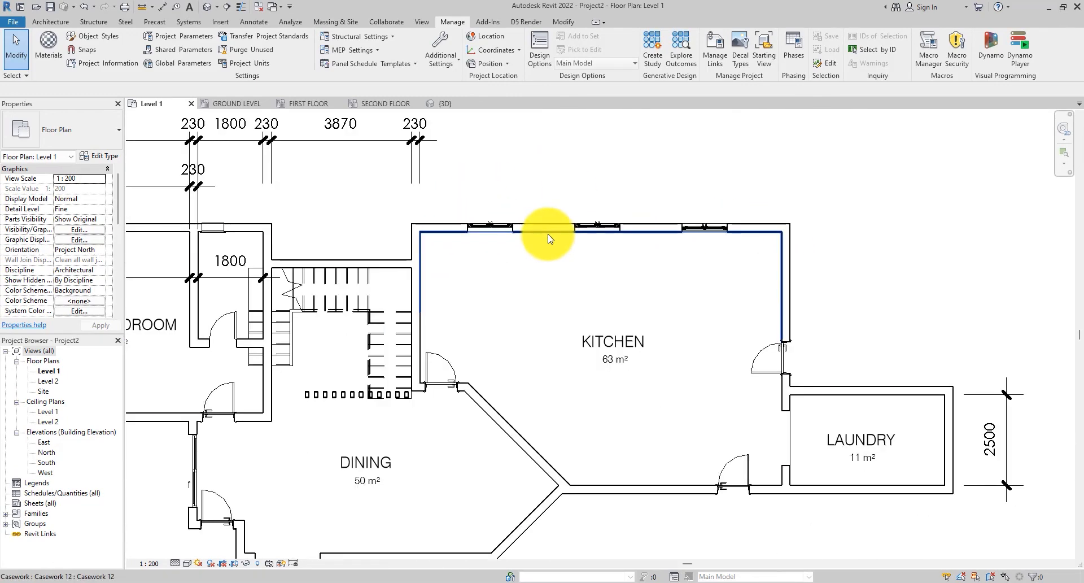
pyautogui.click(416, 164)
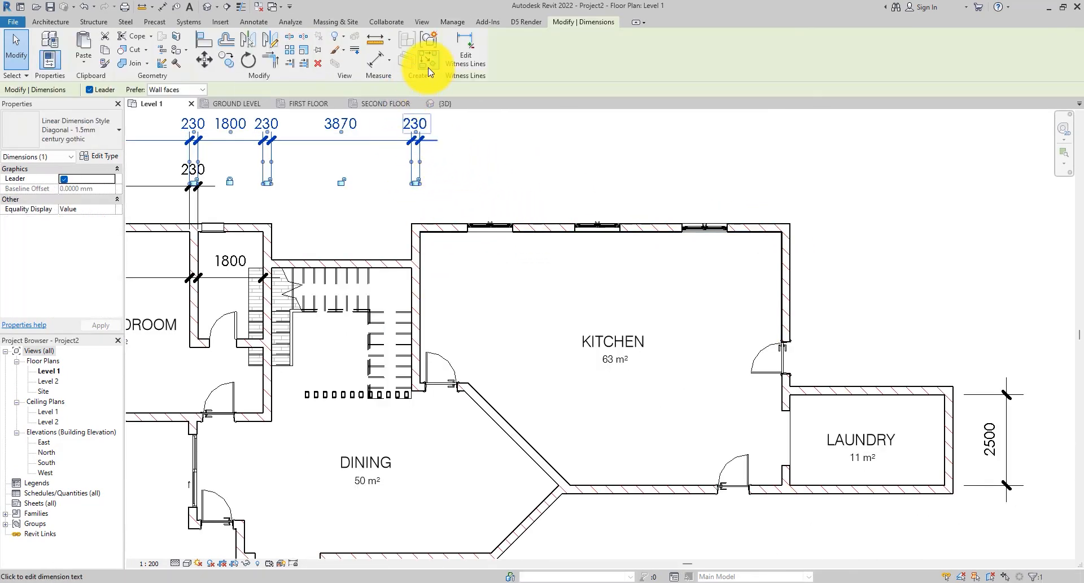
pyautogui.press('Escape')
pyautogui.click(162, 6)
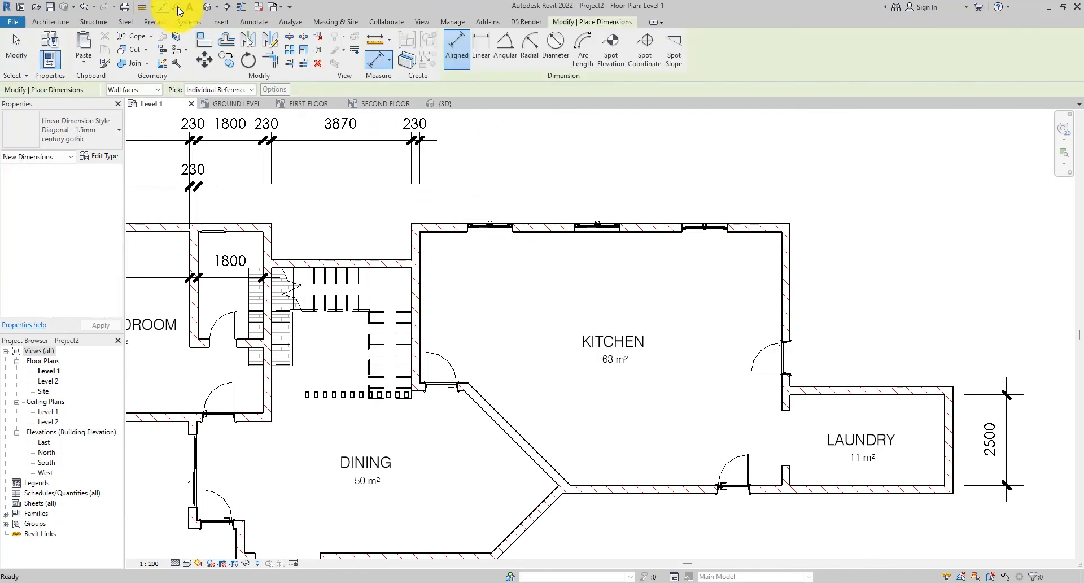
pyautogui.scroll(2, 511, 228)
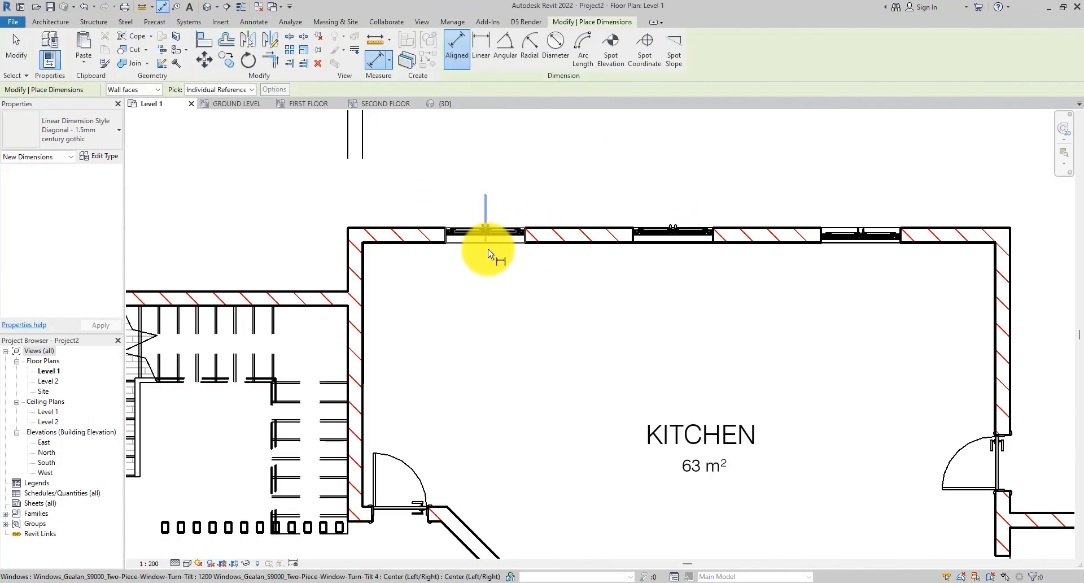
pyautogui.click(489, 243)
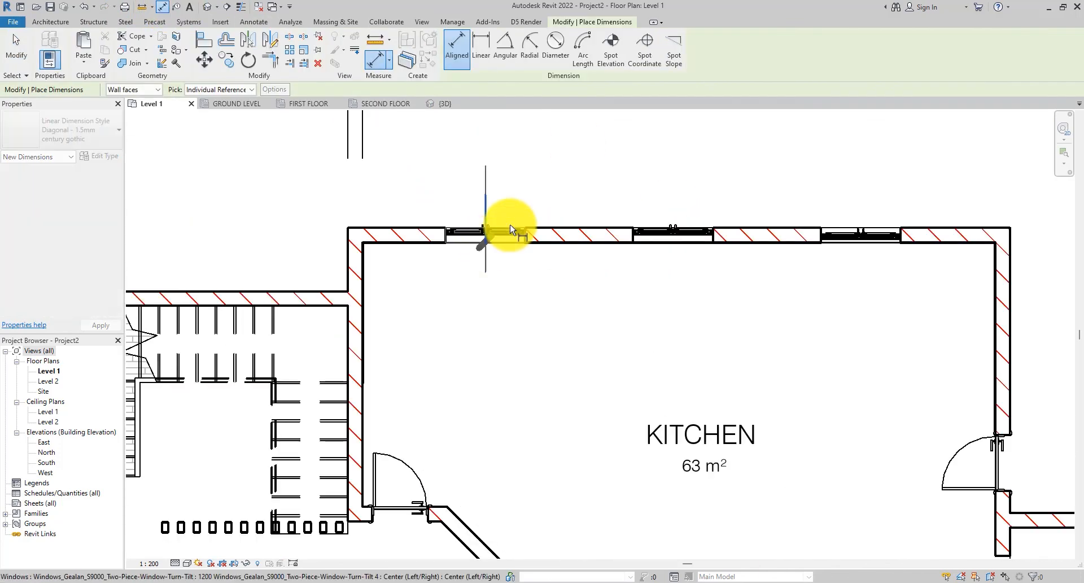
pyautogui.click(672, 223)
pyautogui.click(861, 223)
pyautogui.scroll(-2, 614, 232)
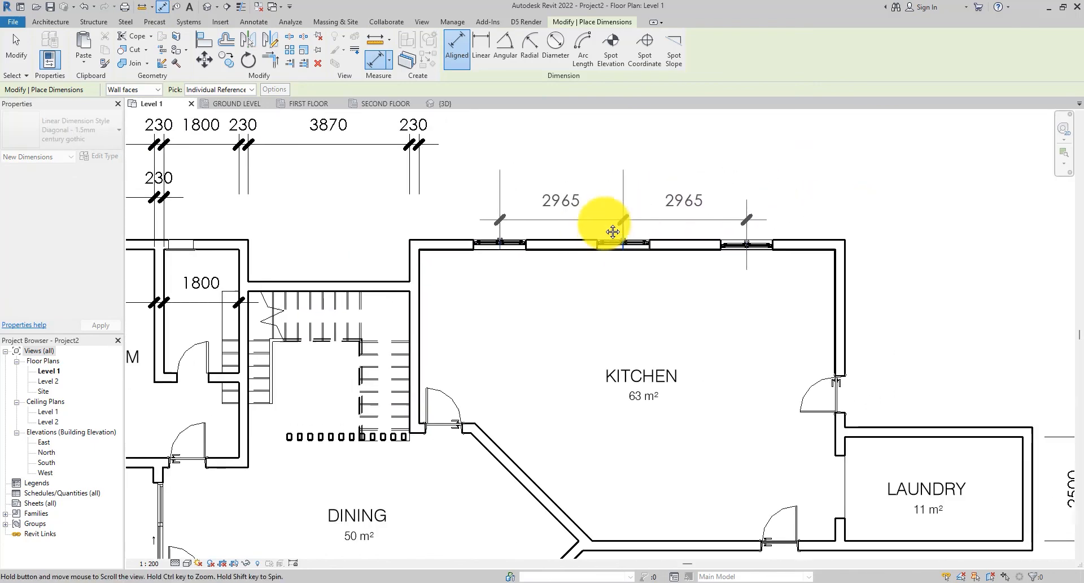
pyautogui.moveTo(613, 232); pyautogui.dragTo(598, 236, button='middle')
pyautogui.click(835, 275)
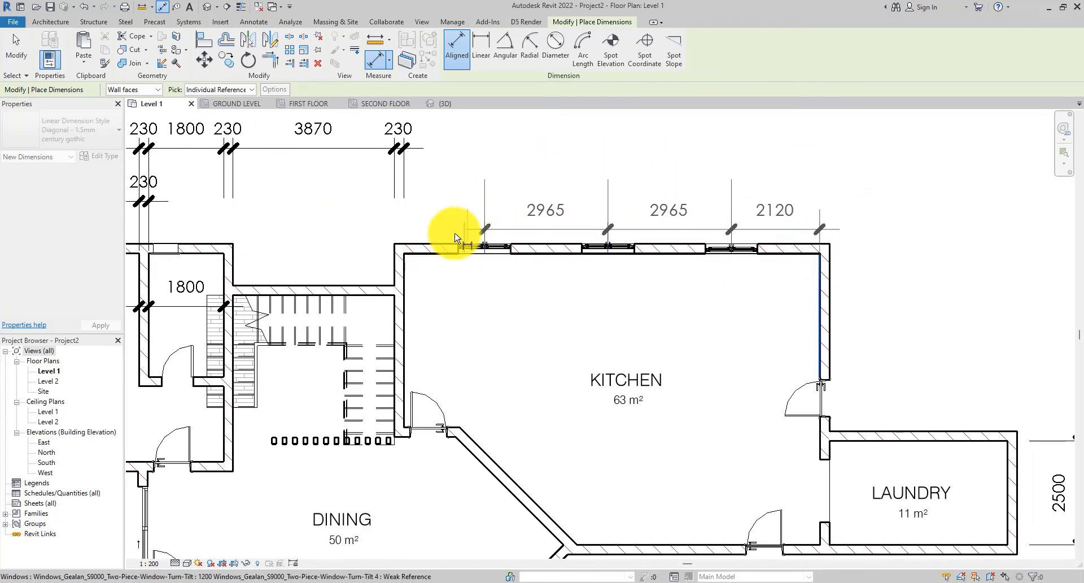
pyautogui.click(405, 281)
pyautogui.moveTo(649, 176); pyautogui.dragTo(668, 295, button='middle')
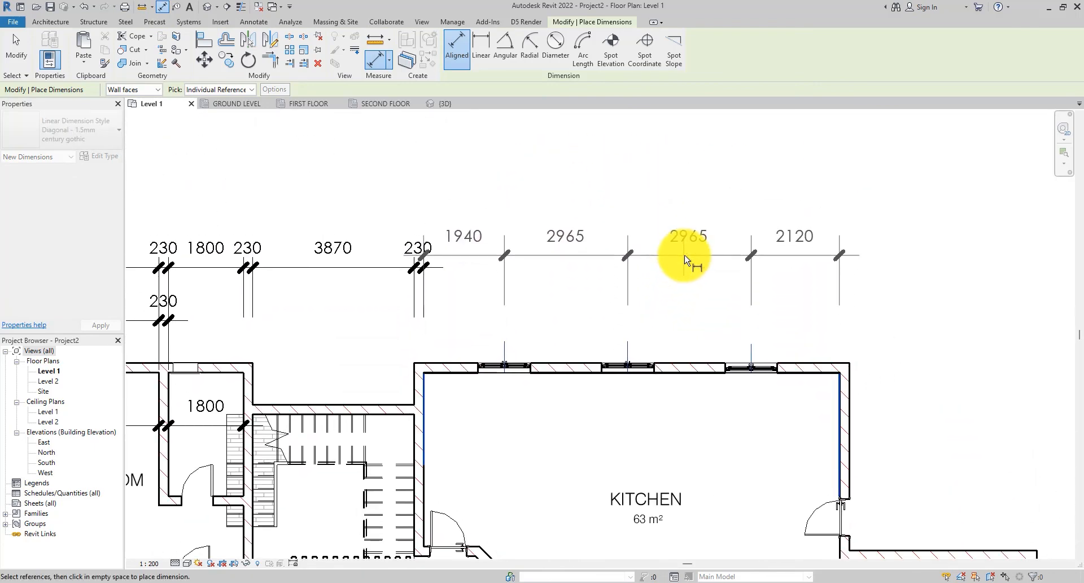
pyautogui.click(691, 266)
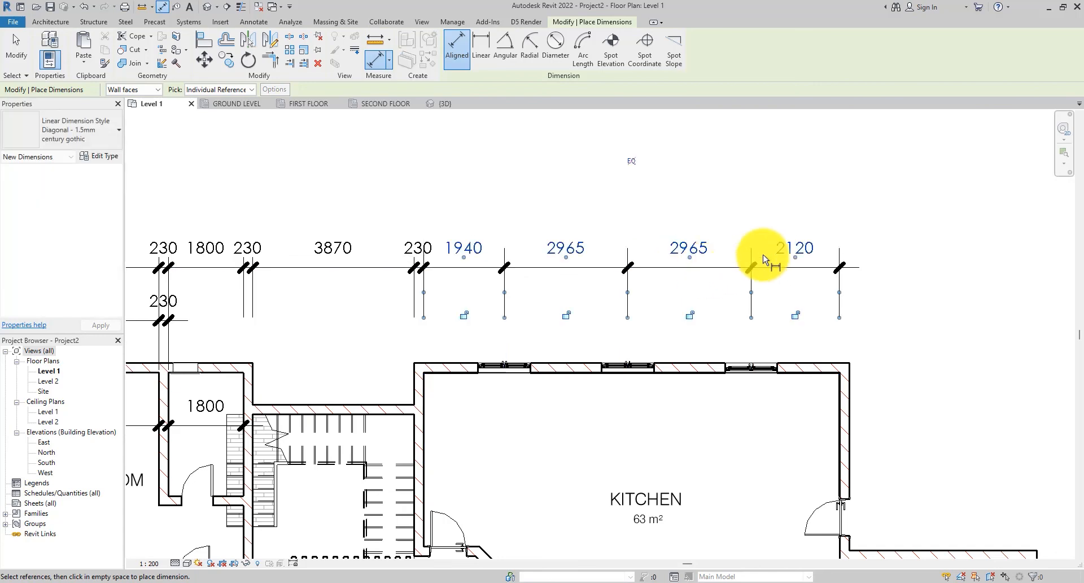
pyautogui.click(631, 164)
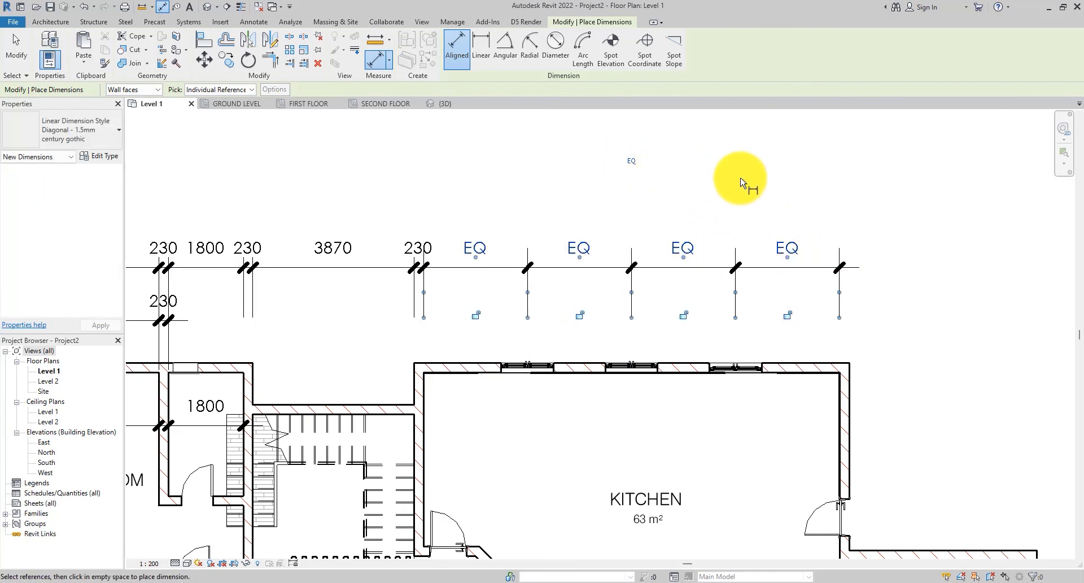
# - Dimension the wall segment between the first and second kitchen windows along the upper wall
pyautogui.scroll(4, 565, 390)
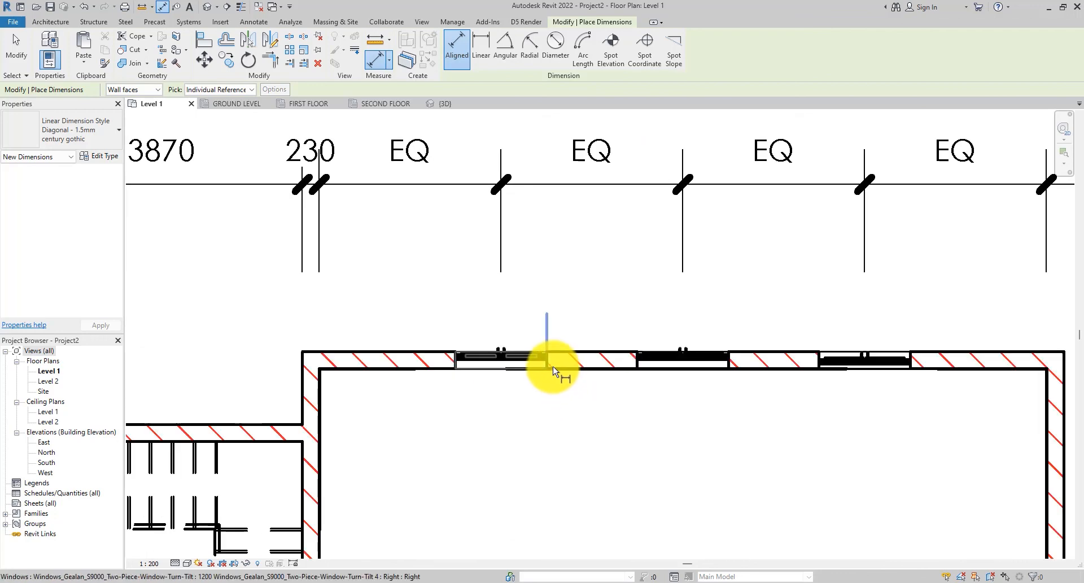
pyautogui.click(546, 364)
pyautogui.click(630, 365)
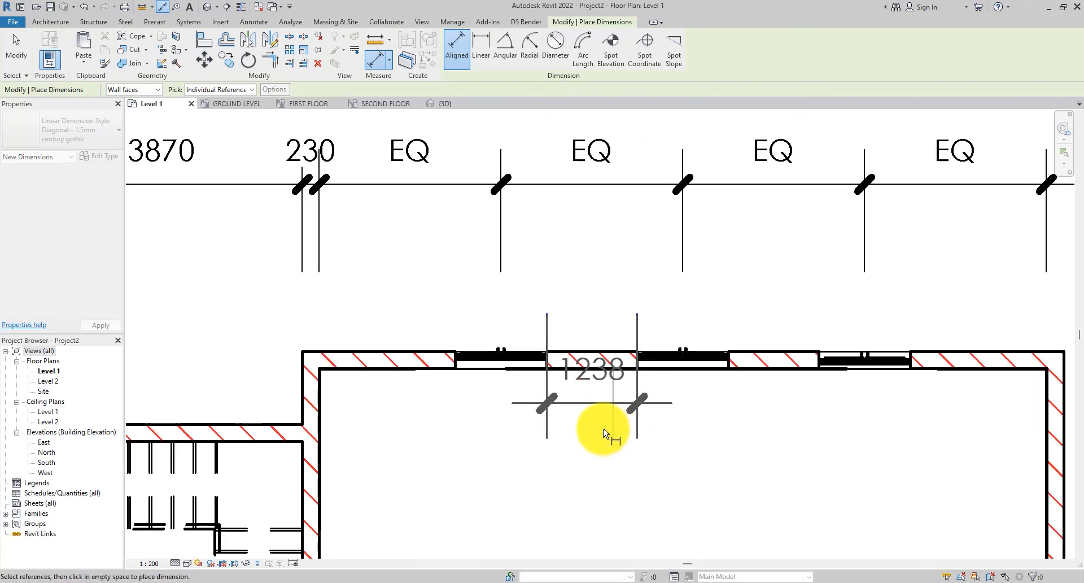
pyautogui.click(593, 462)
# - Dimension the wall segment between the second and third kitchen windows
pyautogui.moveTo(641, 436); pyautogui.dragTo(430, 412, button='middle')
pyautogui.click(516, 339)
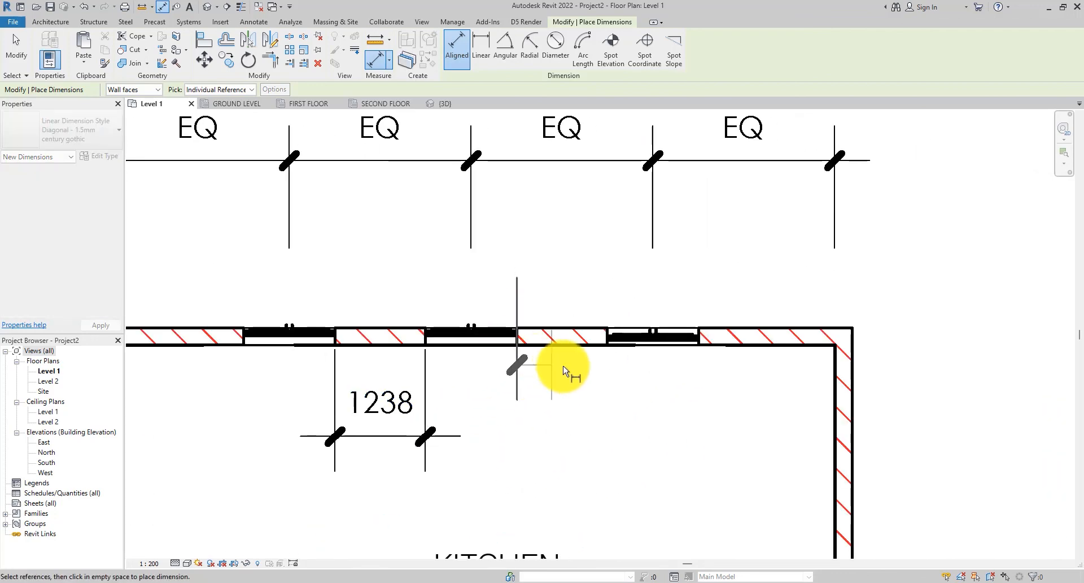
pyautogui.click(606, 353)
pyautogui.click(625, 433)
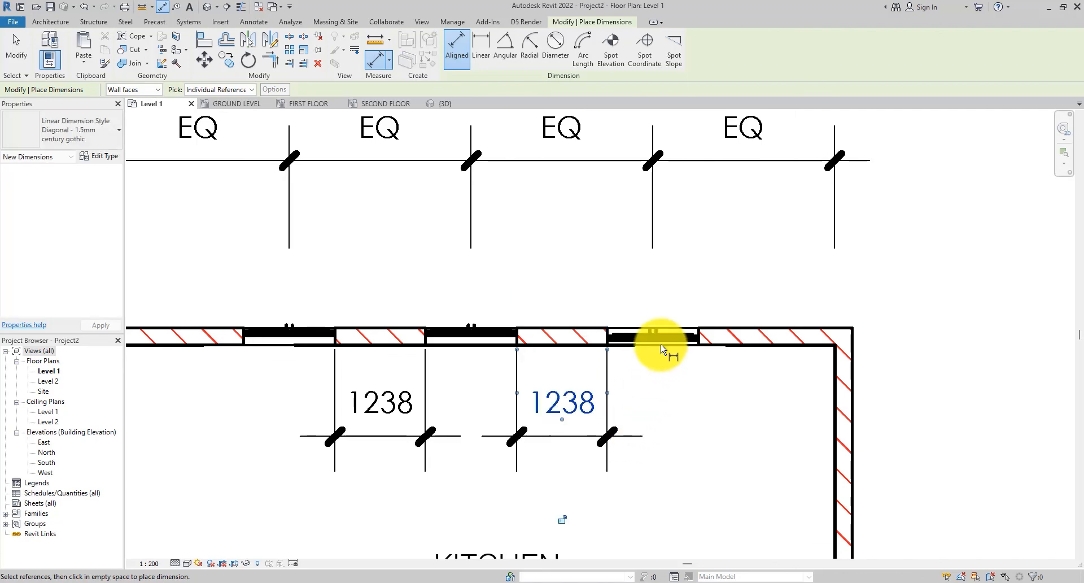
# - Dimension the distance from the kitchen's left inner wall face to the first window's edge
pyautogui.scroll(-3, 660, 347)
pyautogui.scroll(1, 387, 377)
pyautogui.scroll(2, 386, 377)
pyautogui.click(386, 357)
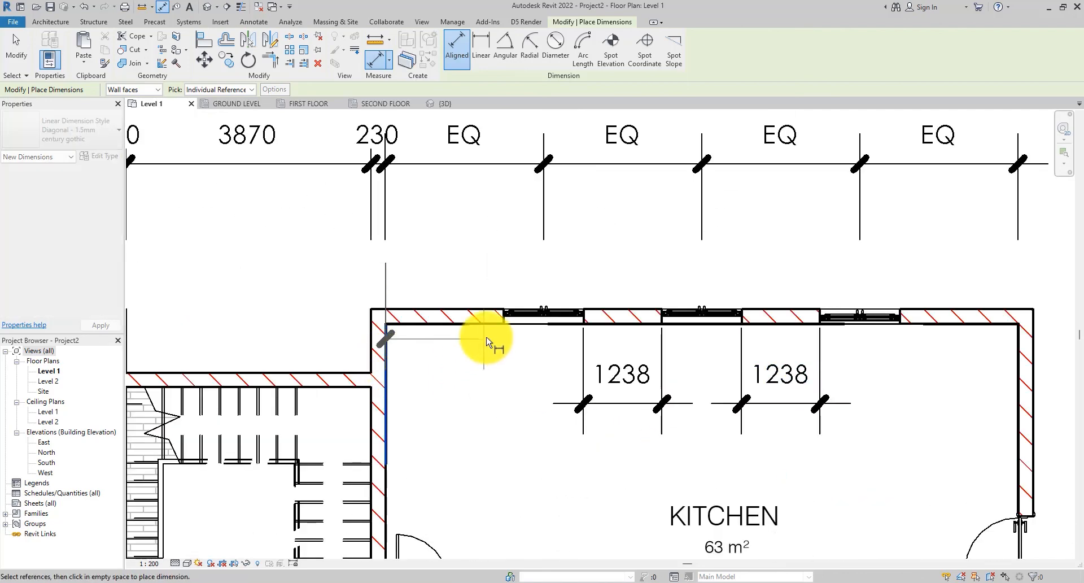
pyautogui.click(501, 391)
pyautogui.click(537, 394)
# - Dimension the distance from the third window's edge to the kitchen's right inner wall face
pyautogui.moveTo(607, 395); pyautogui.dragTo(359, 375, button='middle')
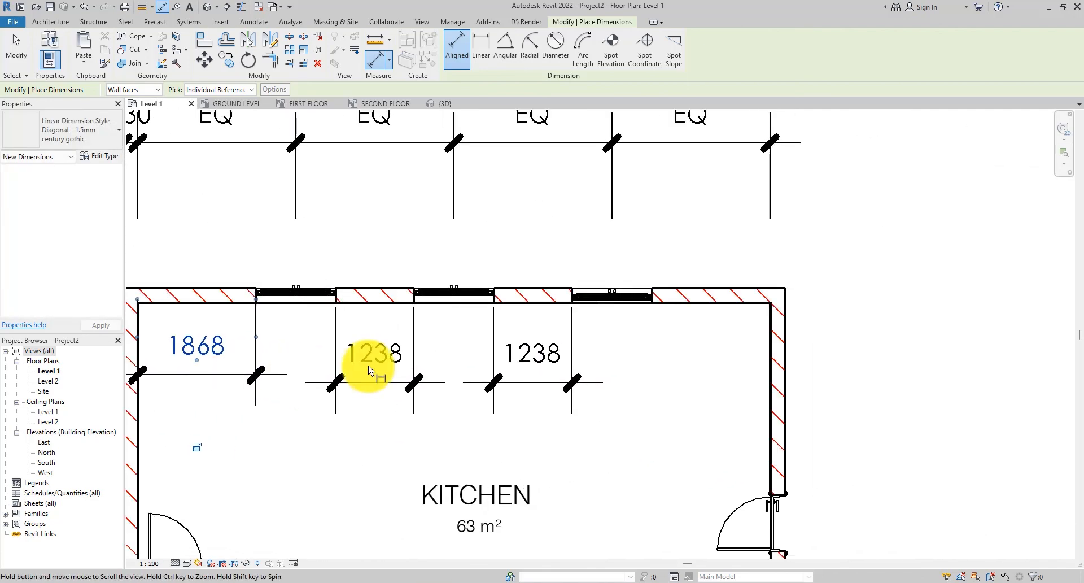
pyautogui.click(658, 299)
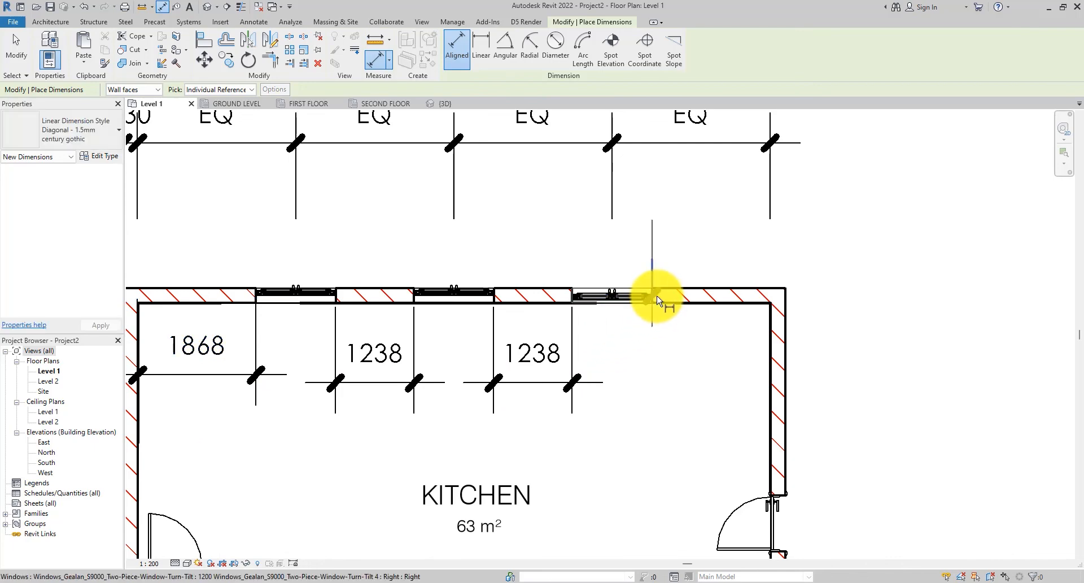
pyautogui.click(770, 370)
pyautogui.click(824, 380)
pyautogui.scroll(-1, 836, 357)
pyautogui.scroll(-1, 836, 357)
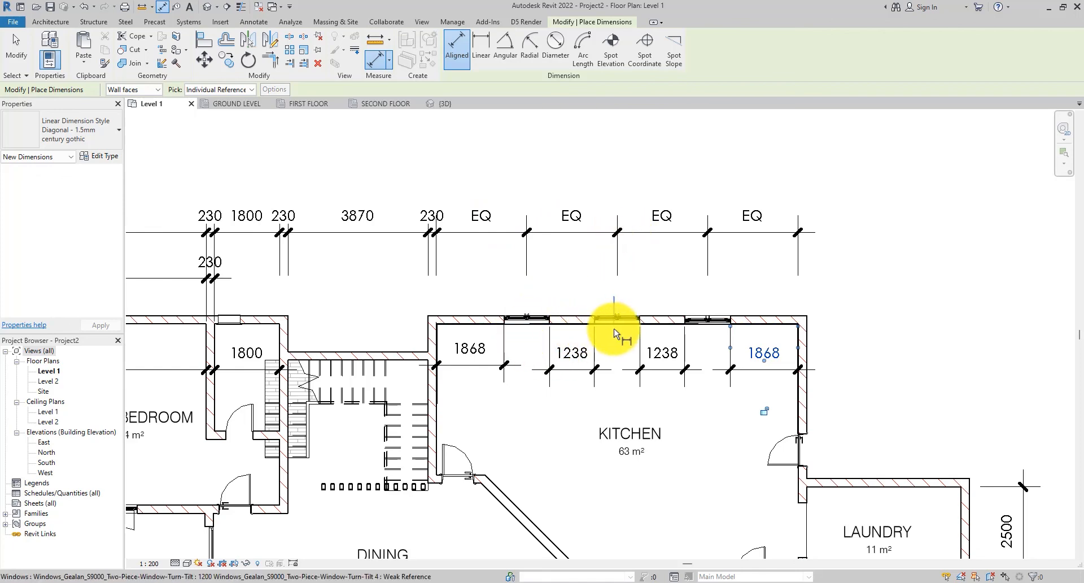
pyautogui.scroll(-1, 728, 339)
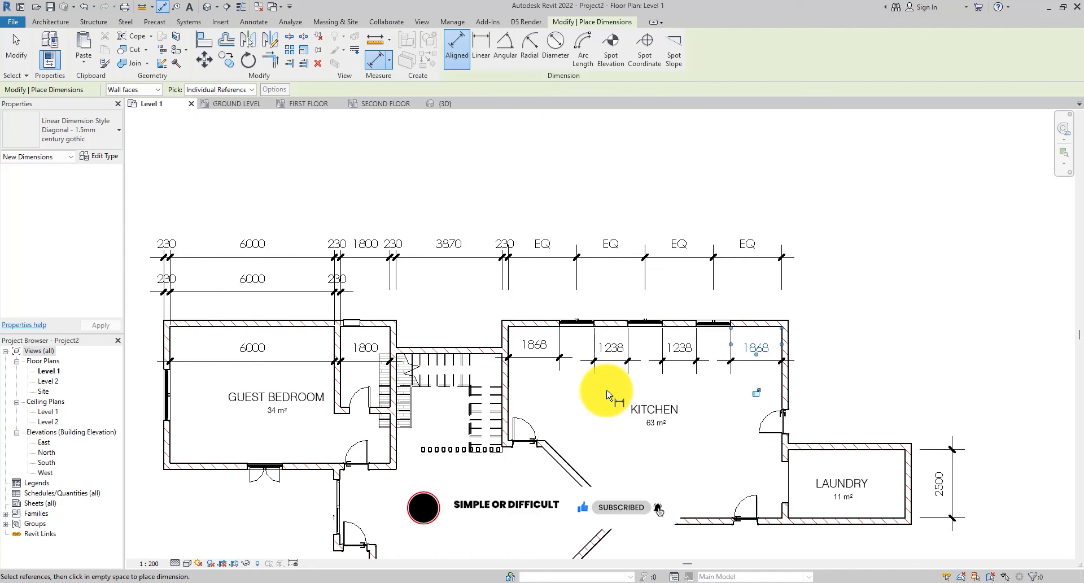
pyautogui.scroll(2, 617, 395)
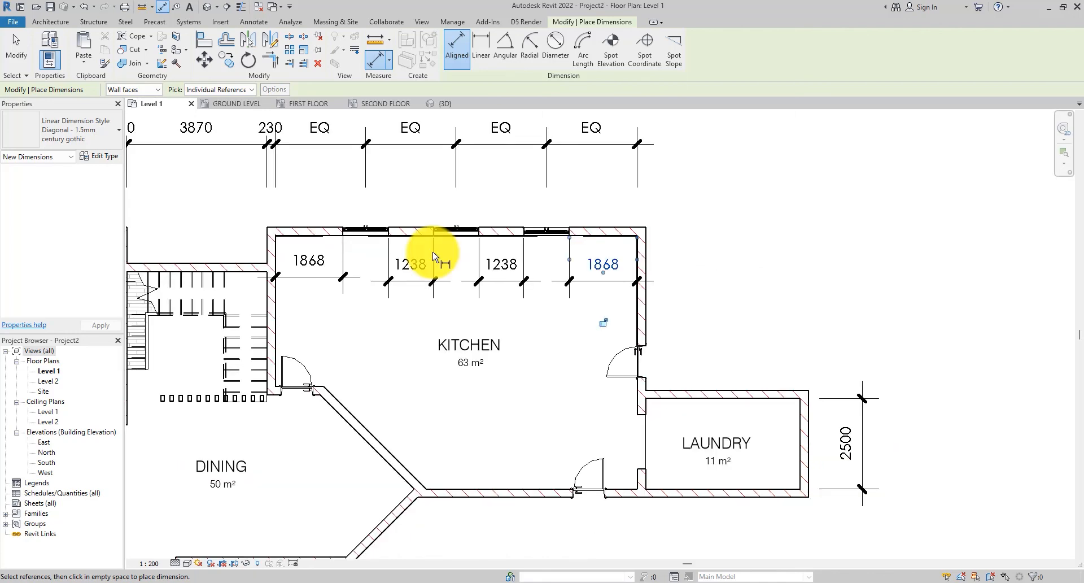